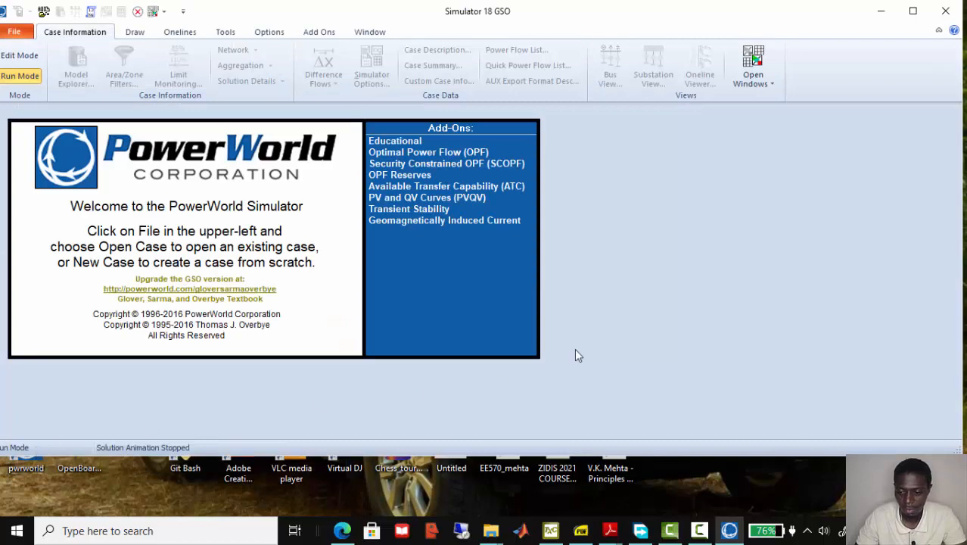
- Maximize the simulator window and try switching between Edit Mode and Run Mode, ending in Run Mode
left_click(912, 10)
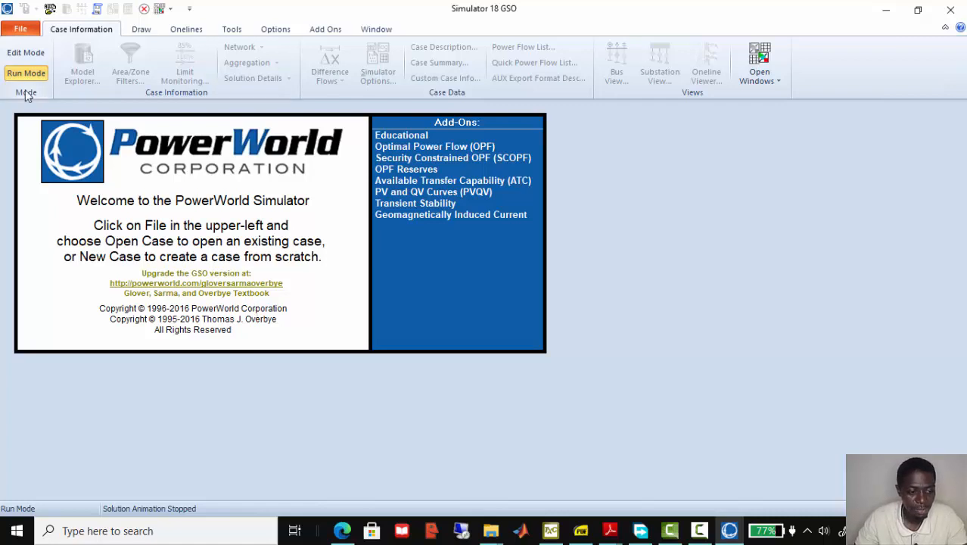
left_click(30, 53)
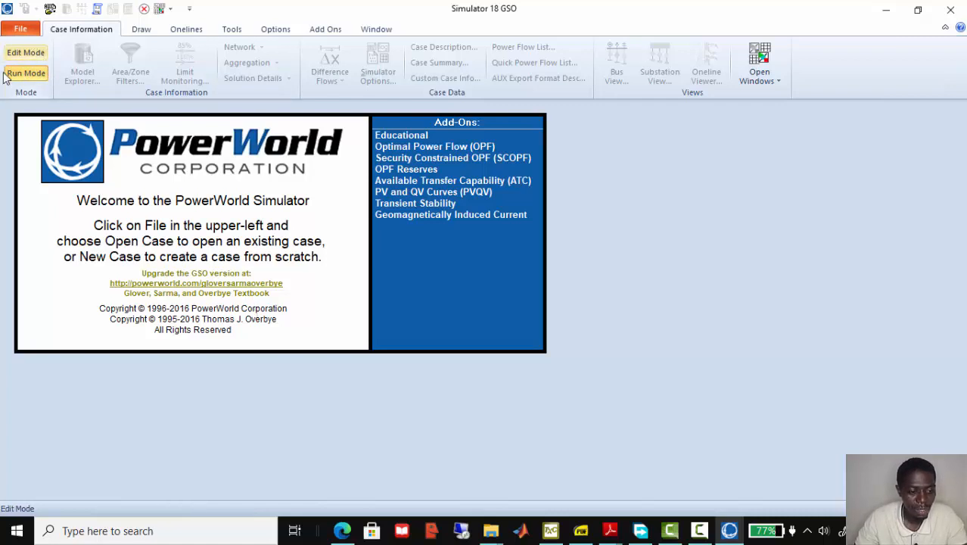
left_click(24, 69)
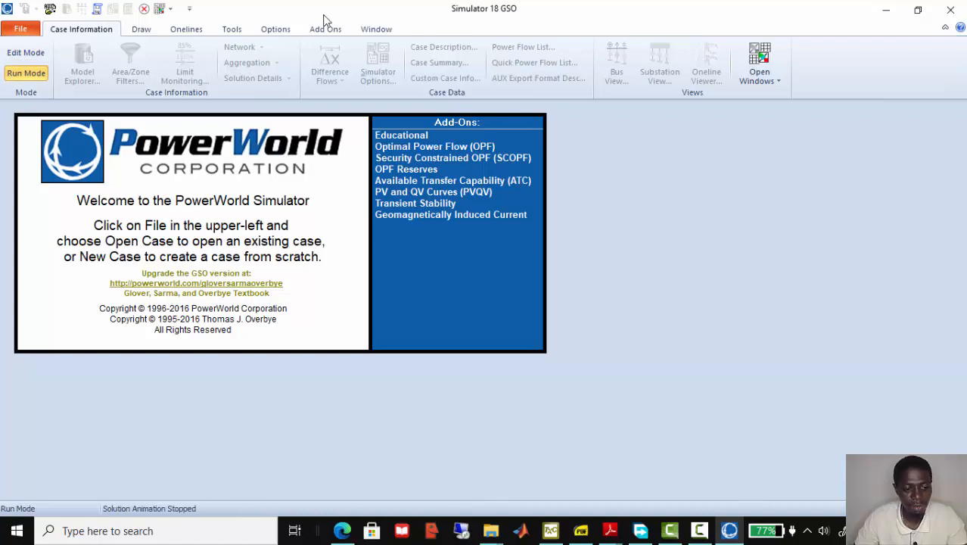
left_click(26, 53)
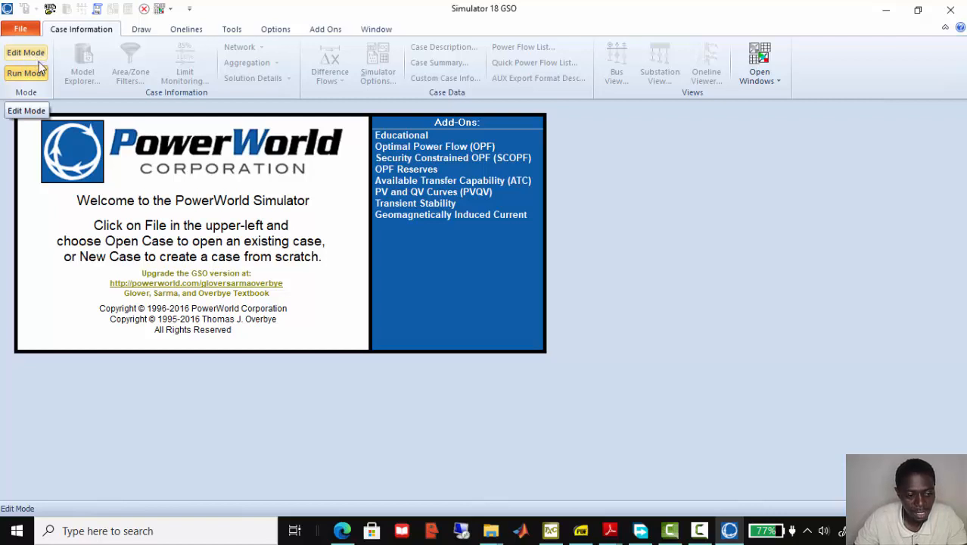
left_click(30, 76)
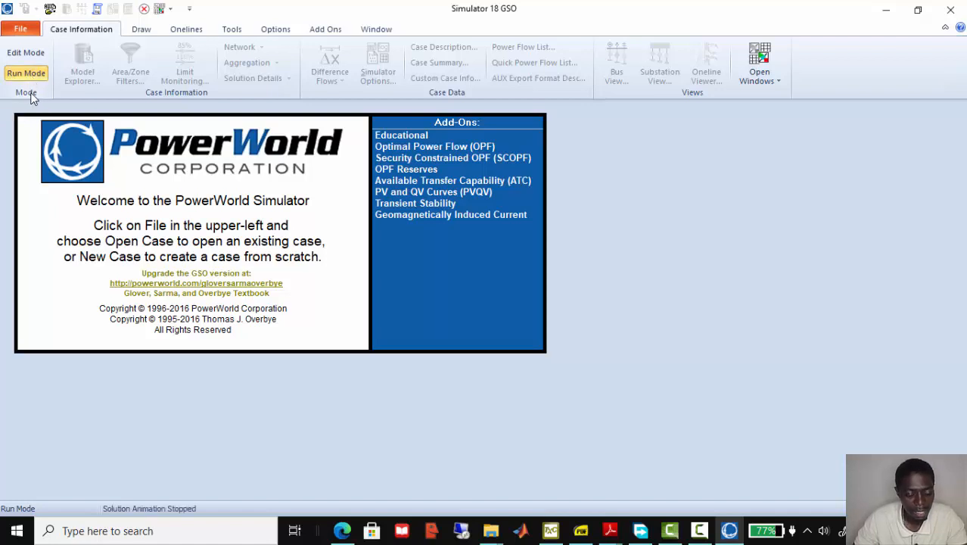
left_click(140, 29)
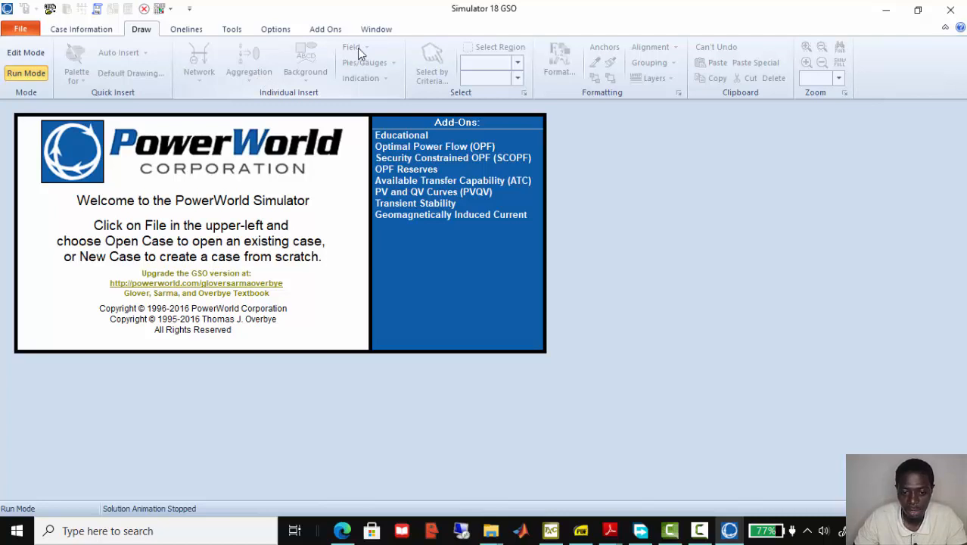
left_click(191, 31)
left_click(234, 31)
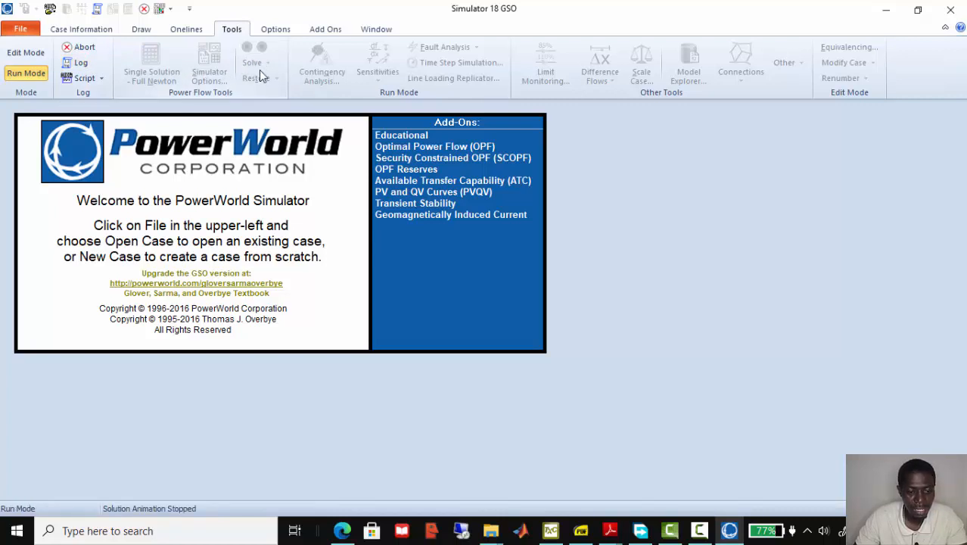
left_click(277, 29)
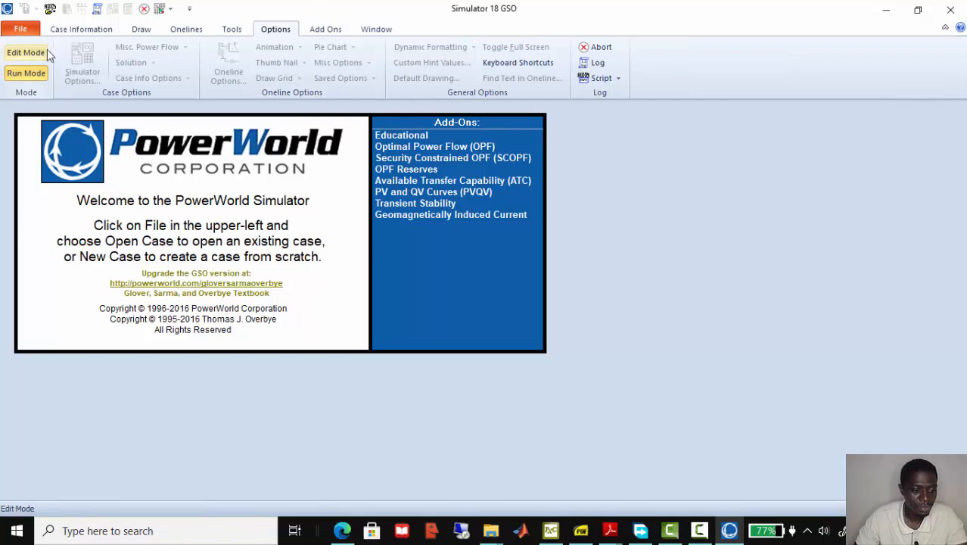
- Open the recent case Figure 14_22.pwb and fit its whole oneline diagram in view
left_click(25, 29)
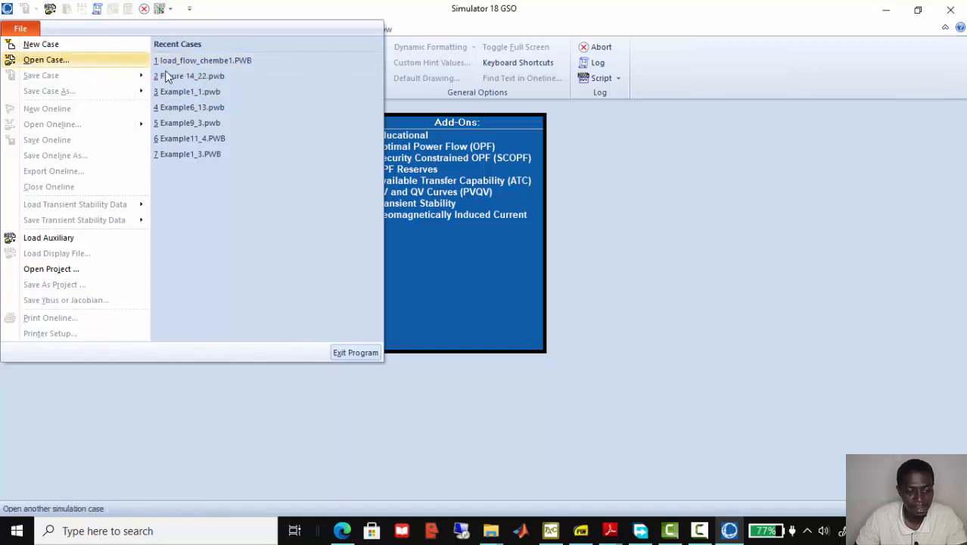
left_click(190, 77)
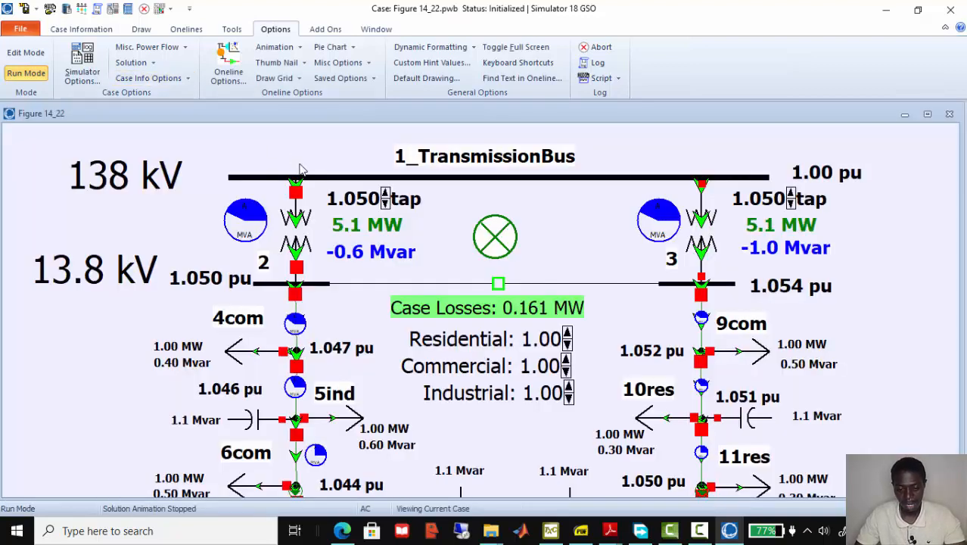
scroll(443, 259, "down", 2)
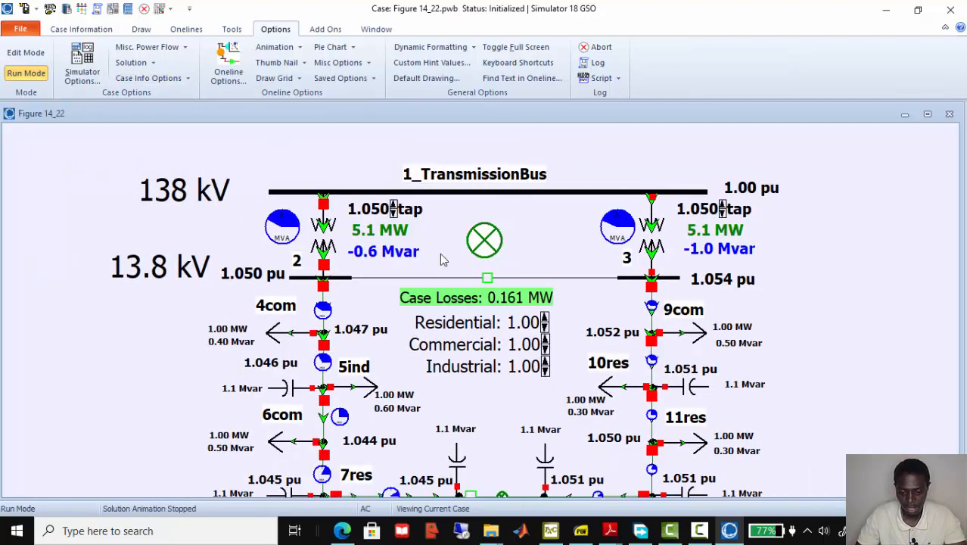
scroll(441, 253, "down", 1)
scroll(440, 253, "down", 2)
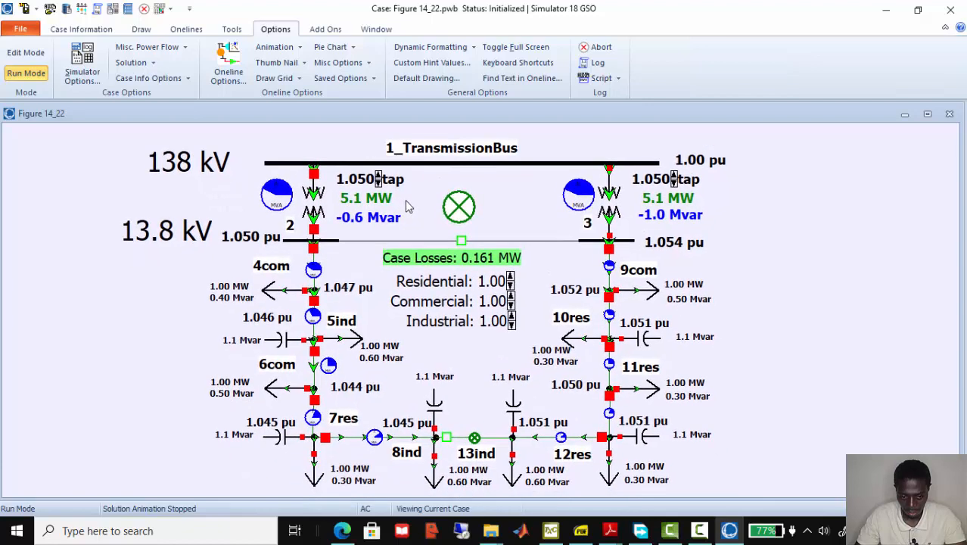
scroll(421, 216, "down", 1)
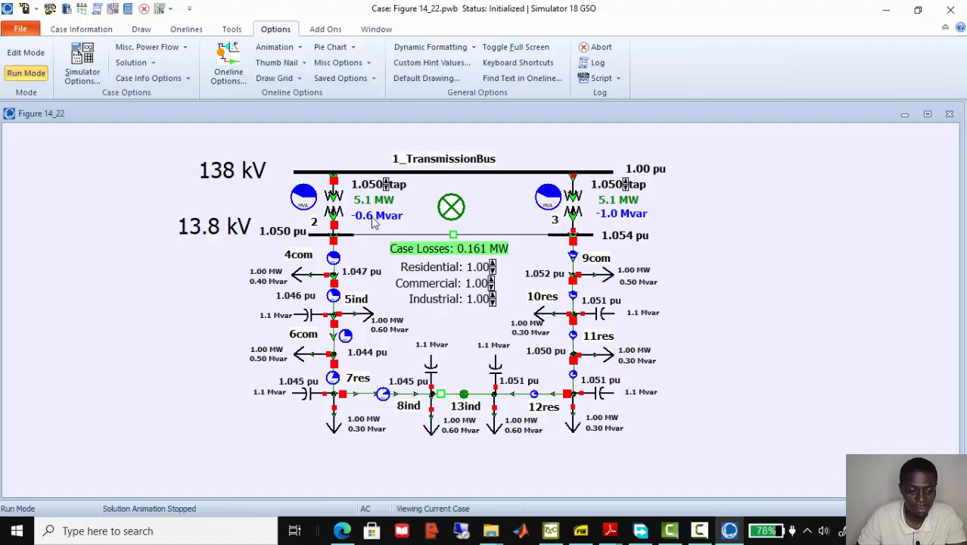
- Switch the case to Edit Mode and examine the network elements and field types available for drawing
left_click(233, 30)
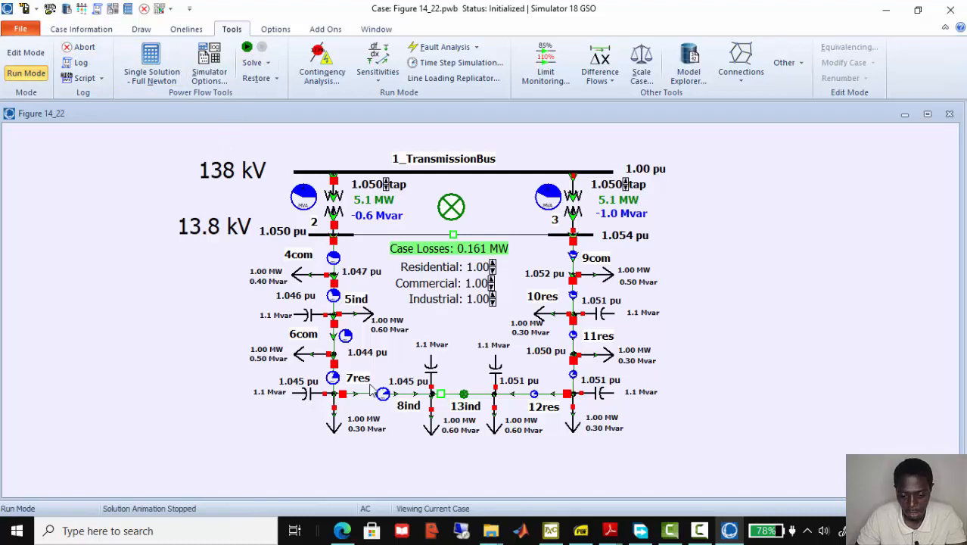
scroll(345, 278, "up", 1)
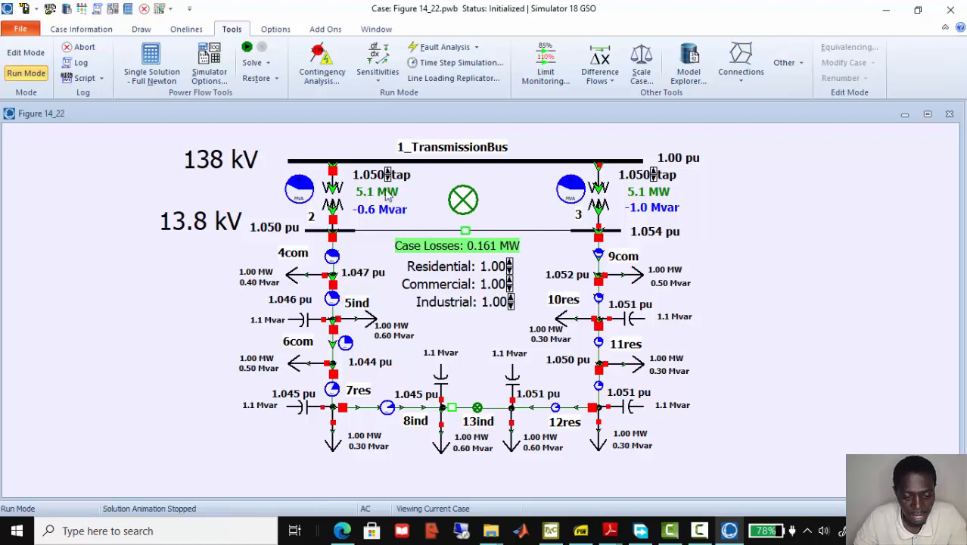
left_click(25, 54)
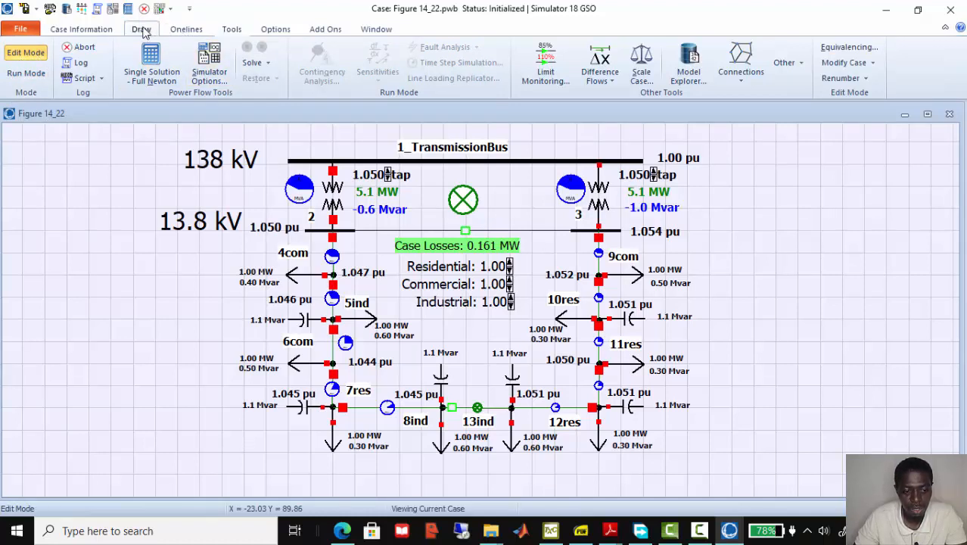
left_click(143, 30)
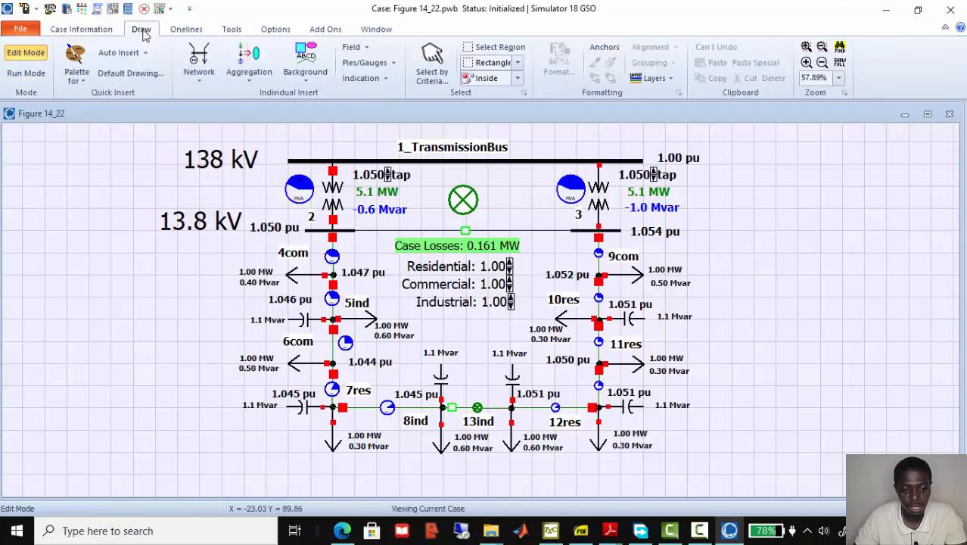
left_click(205, 83)
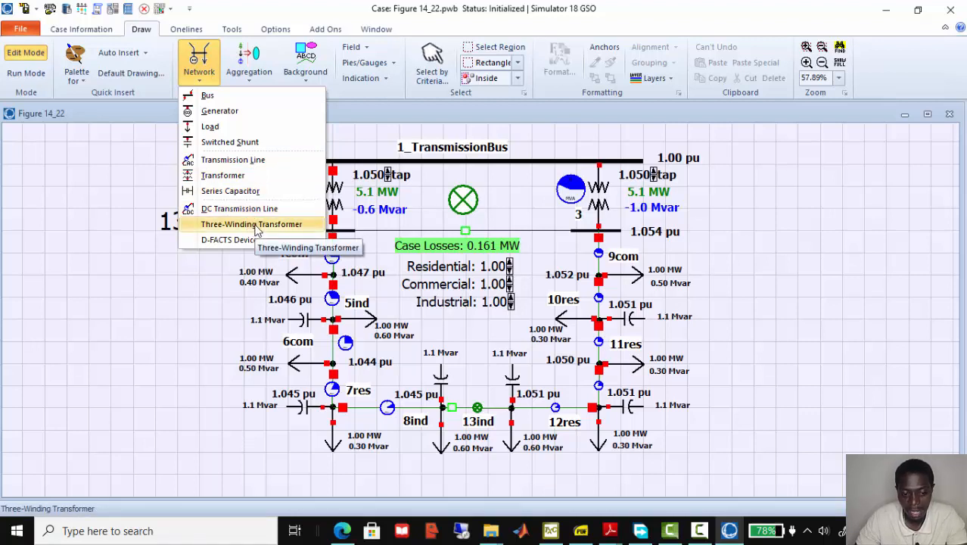
mouse_move(369, 46)
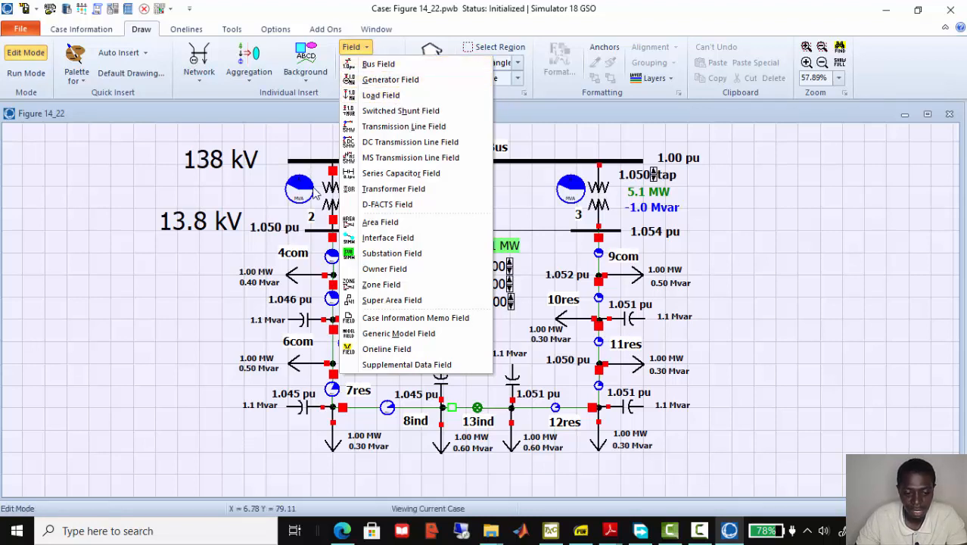
left_click(152, 310)
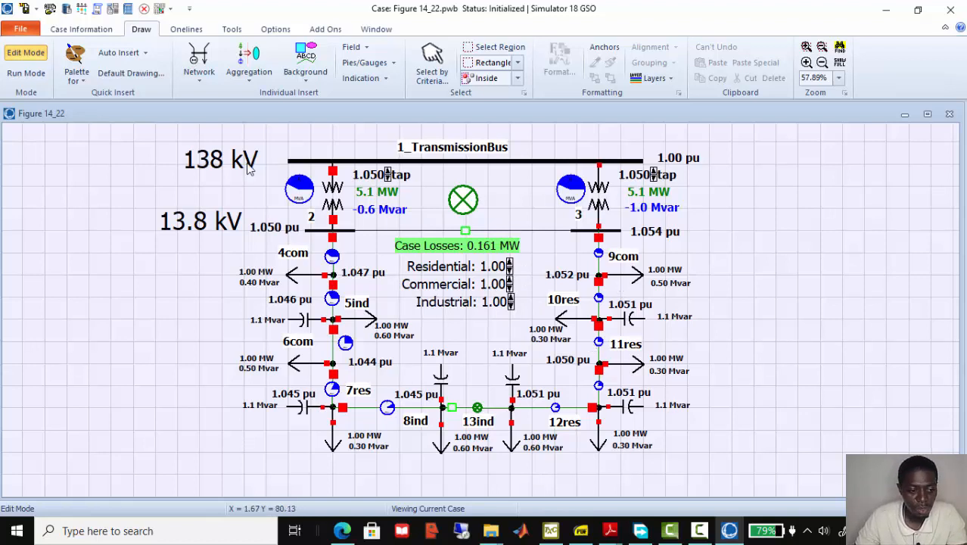
- Return to Run Mode and review the power flow solution methods and the solution options, leaving the options unchanged
left_click(26, 76)
left_click(27, 74)
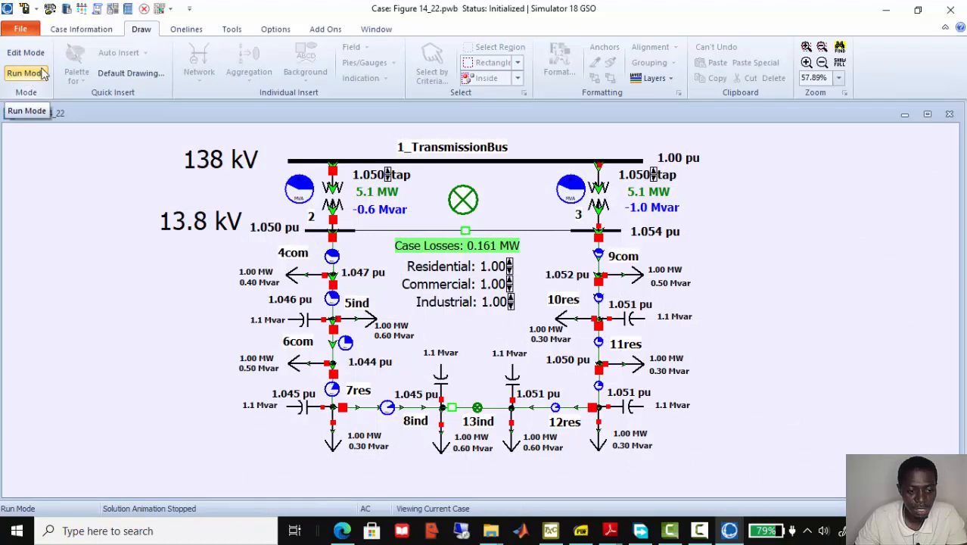
left_click(232, 30)
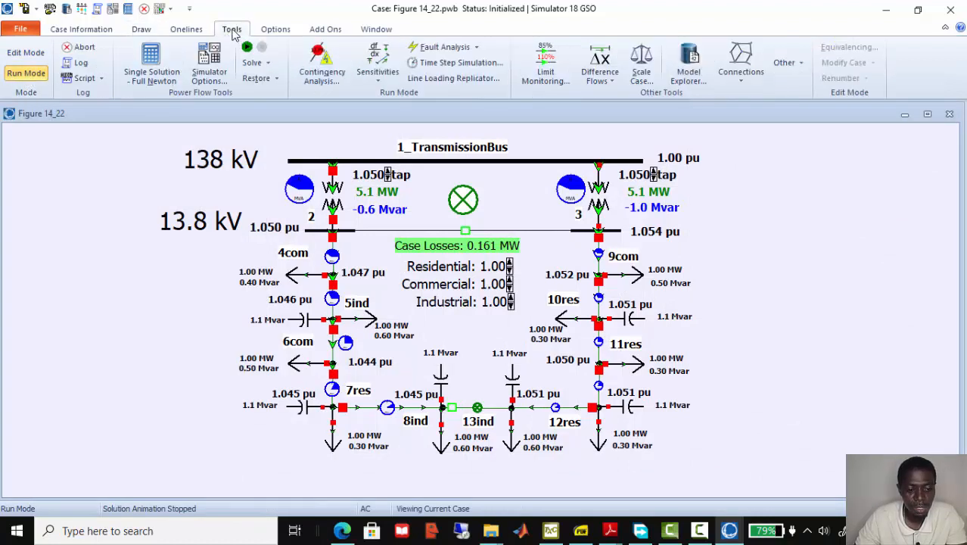
left_click(271, 66)
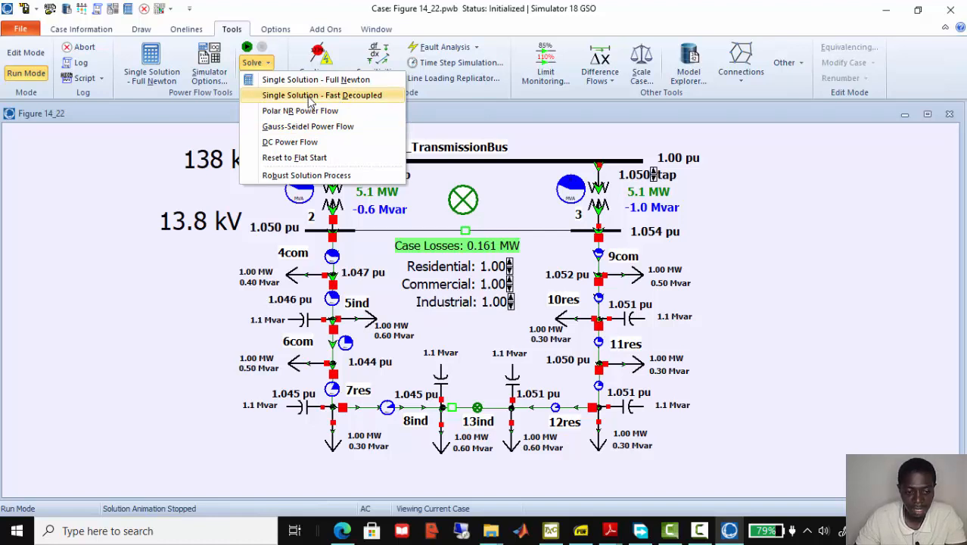
left_click(214, 75)
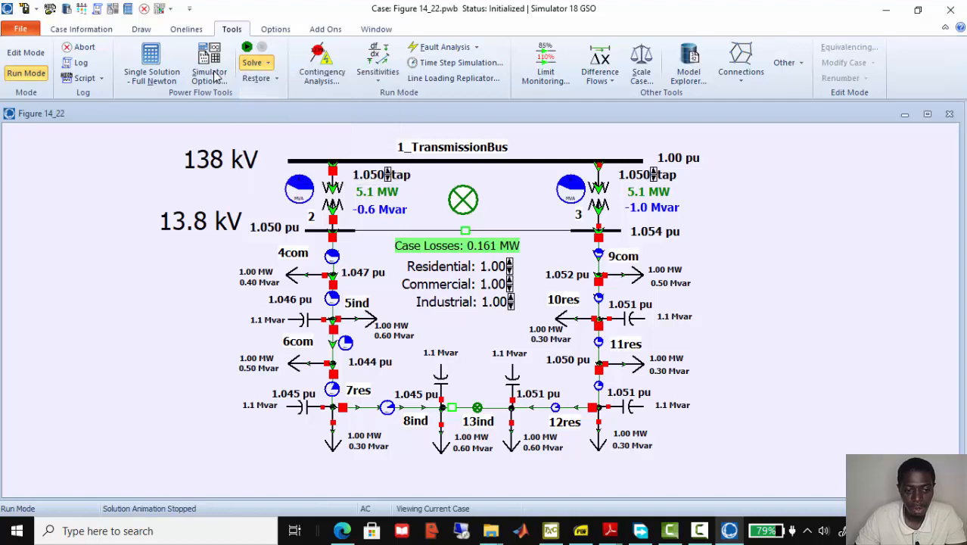
left_click(214, 76)
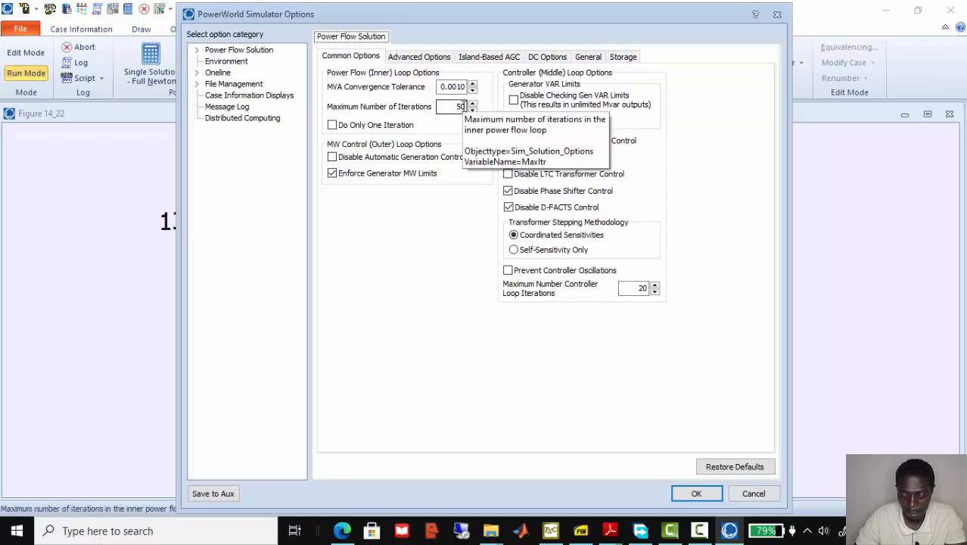
left_click(756, 495)
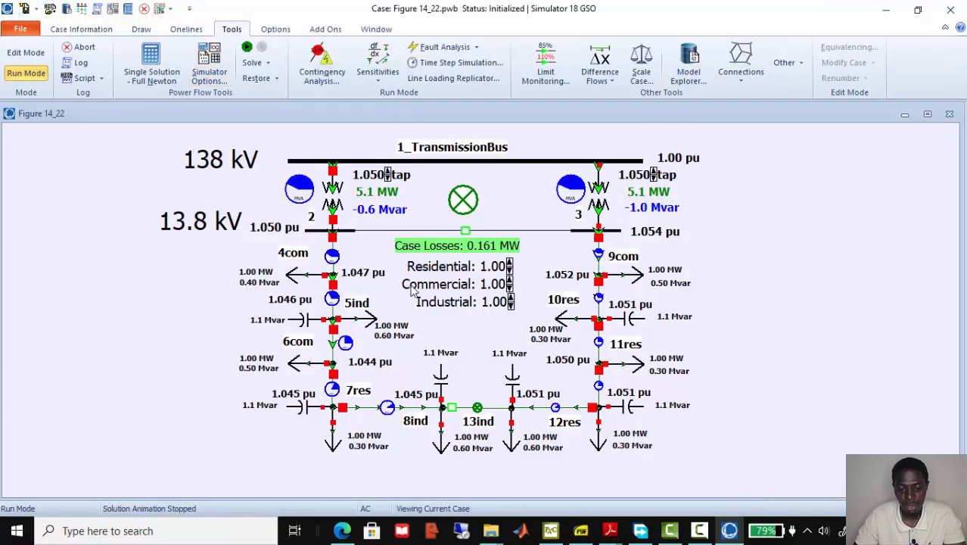
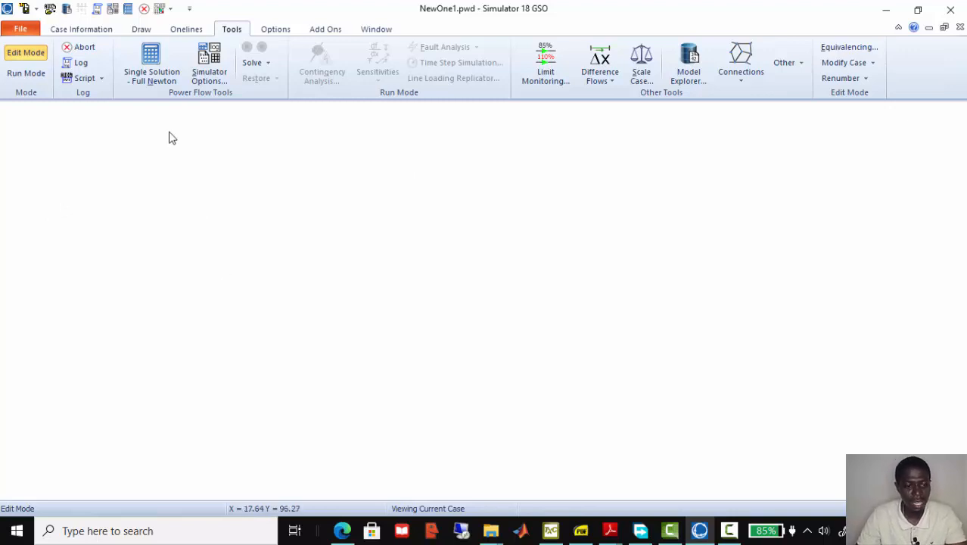
- Place a new bus on the blank NewOne1 oneline at about X 18.8, Y 89.9
left_click(140, 31)
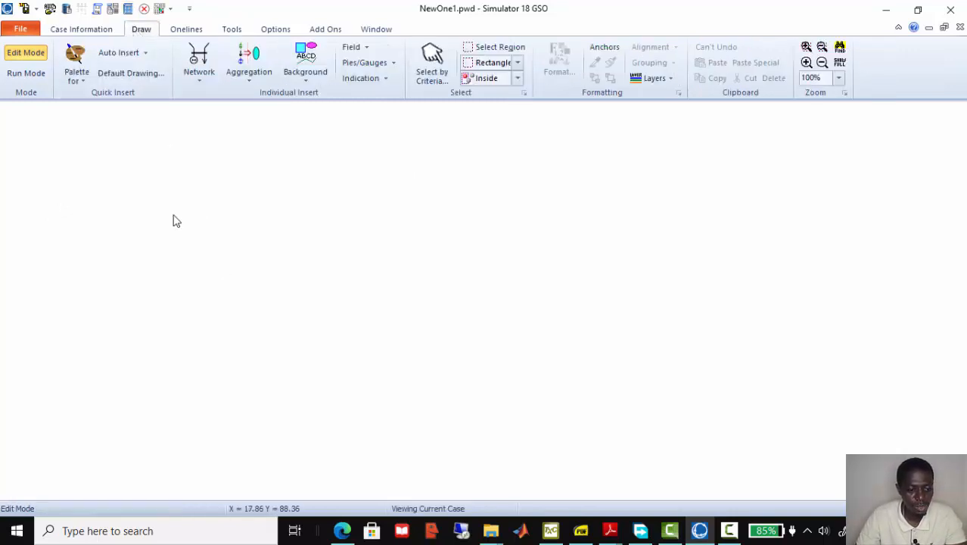
left_click(200, 82)
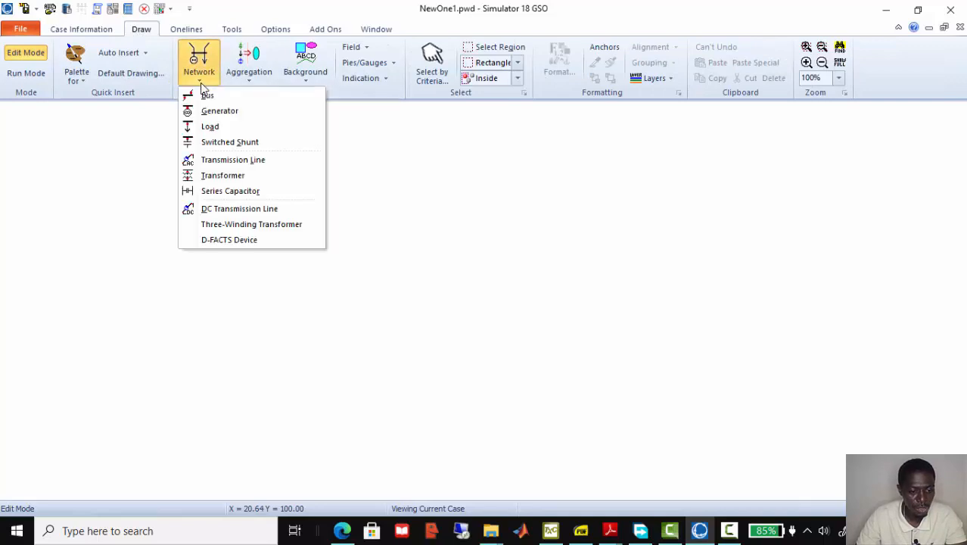
left_click(215, 97)
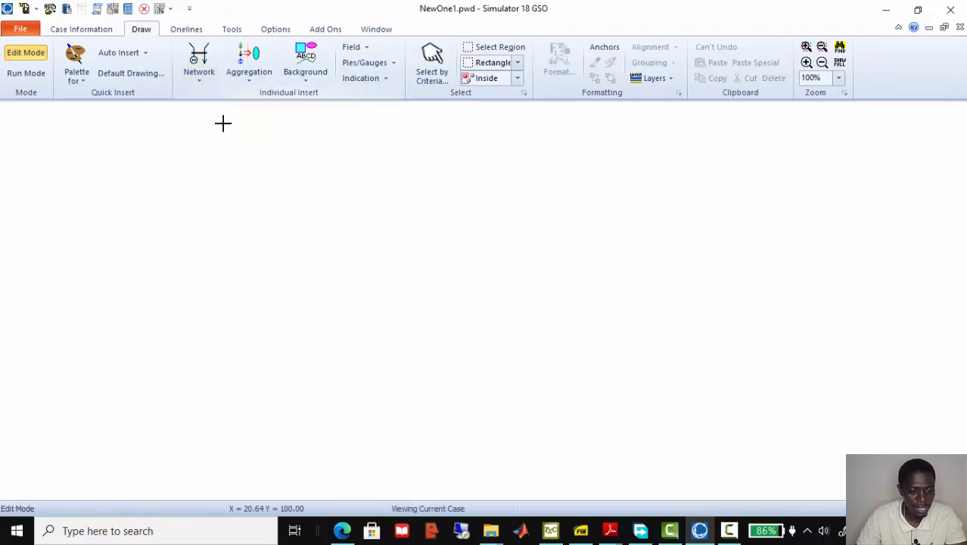
left_click(185, 205)
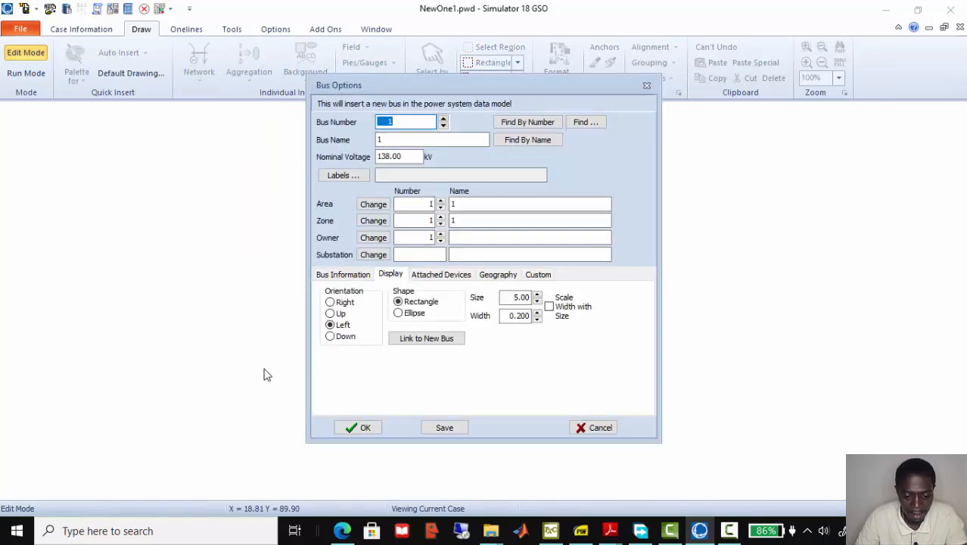
- Set the new bus's orientation to Down and name it Bus 1
left_click(333, 337)
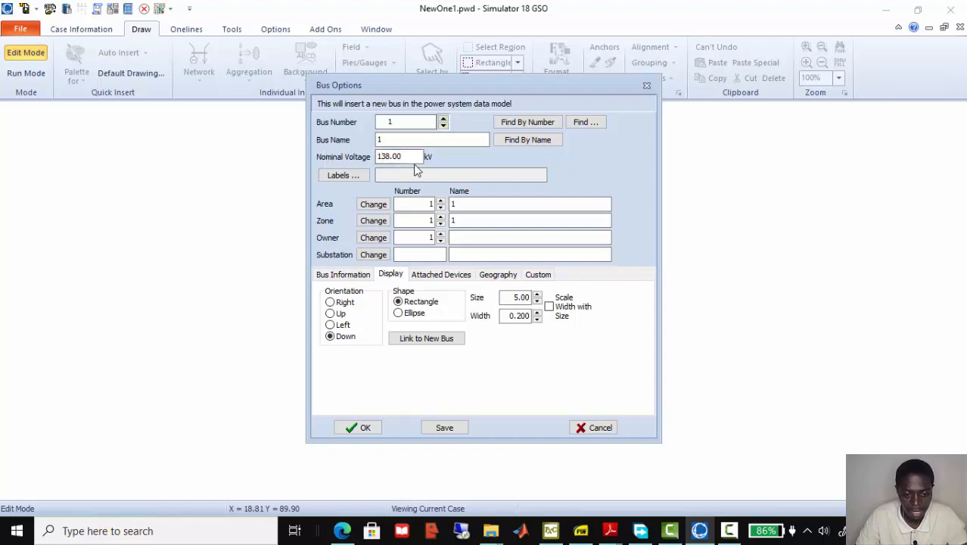
left_click(383, 140)
type("Bus1")
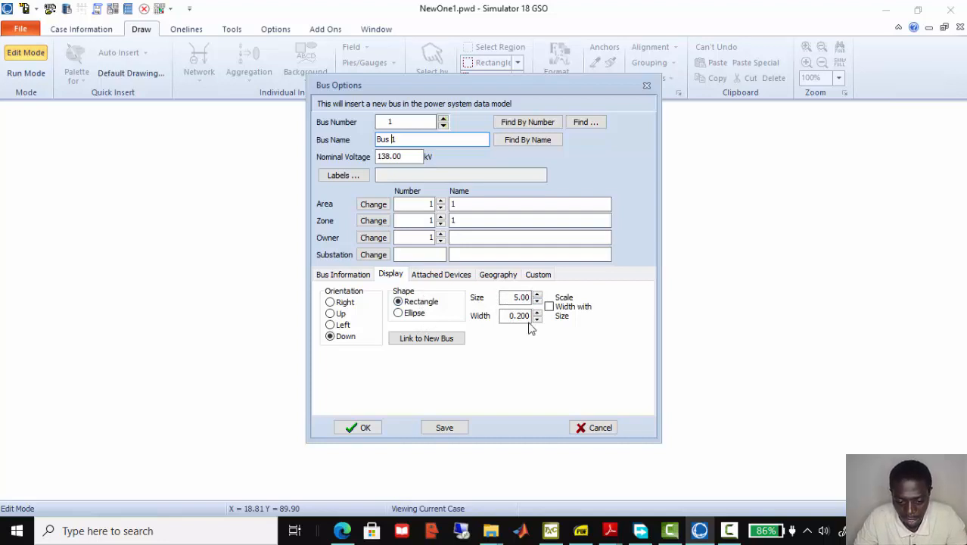
- Set Bus 1's voltage to 1.05 p.u. and accept the new bus
left_click(345, 277)
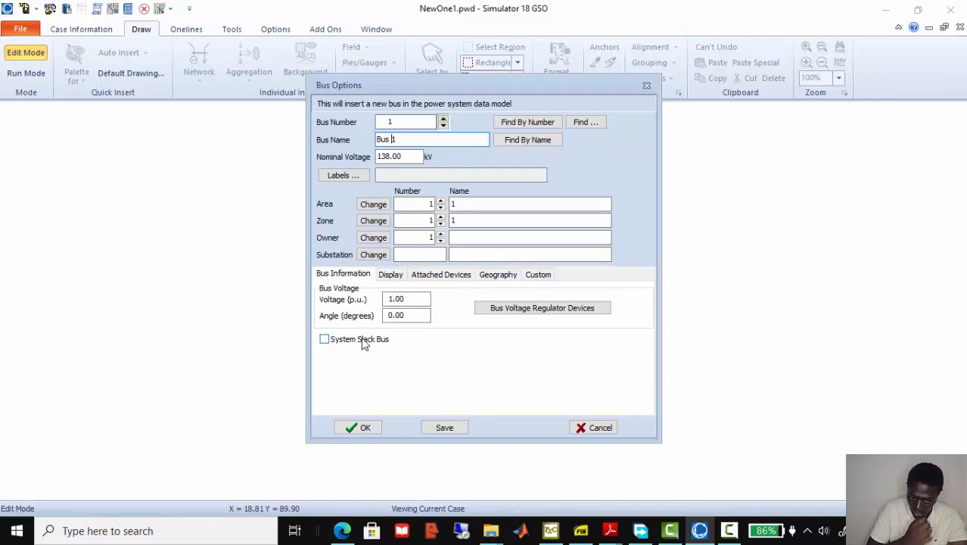
left_click_drag(416, 298, 369, 301)
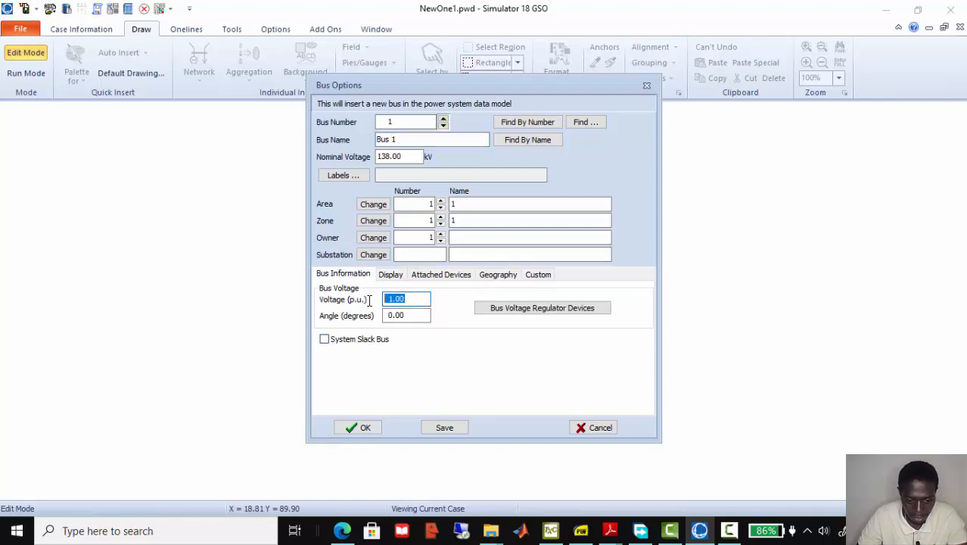
type("1")
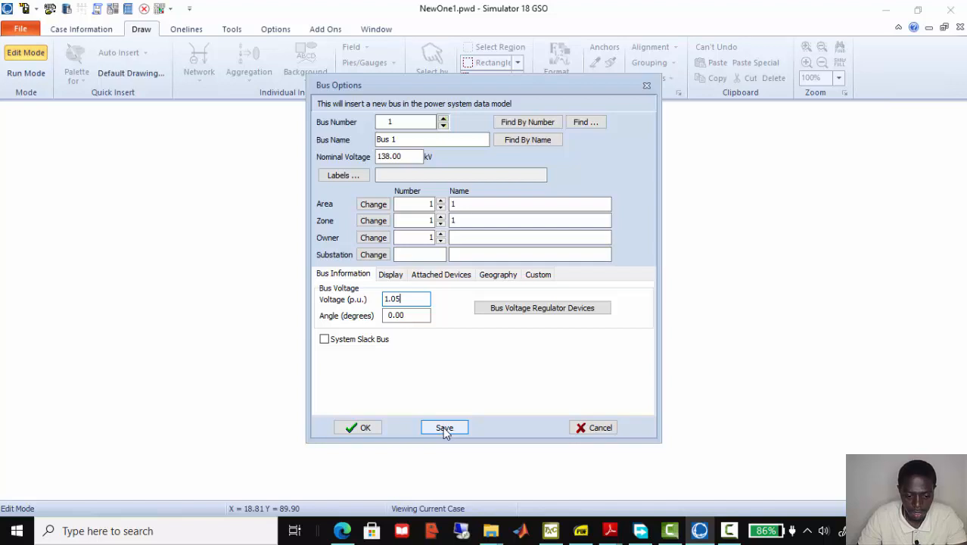
left_click(363, 428)
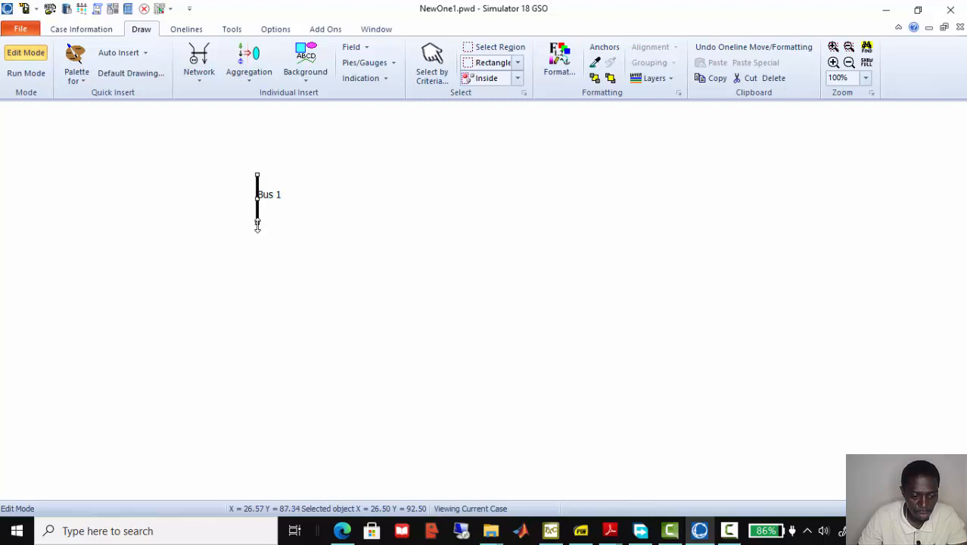
- Lengthen the Bus 1 bar downward and move its name label above the bar
left_click_drag(257, 225, 257, 253)
left_click_drag(270, 197, 250, 155)
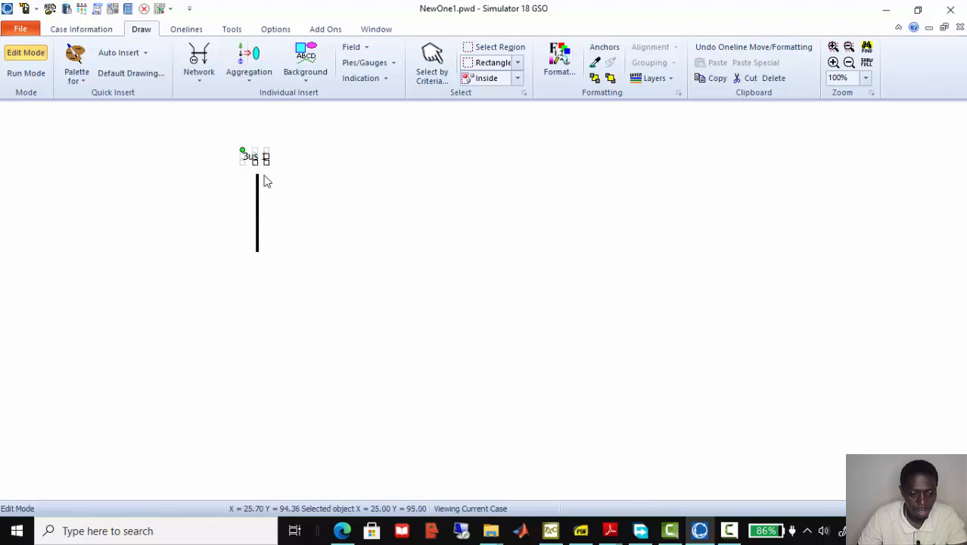
left_click(283, 210)
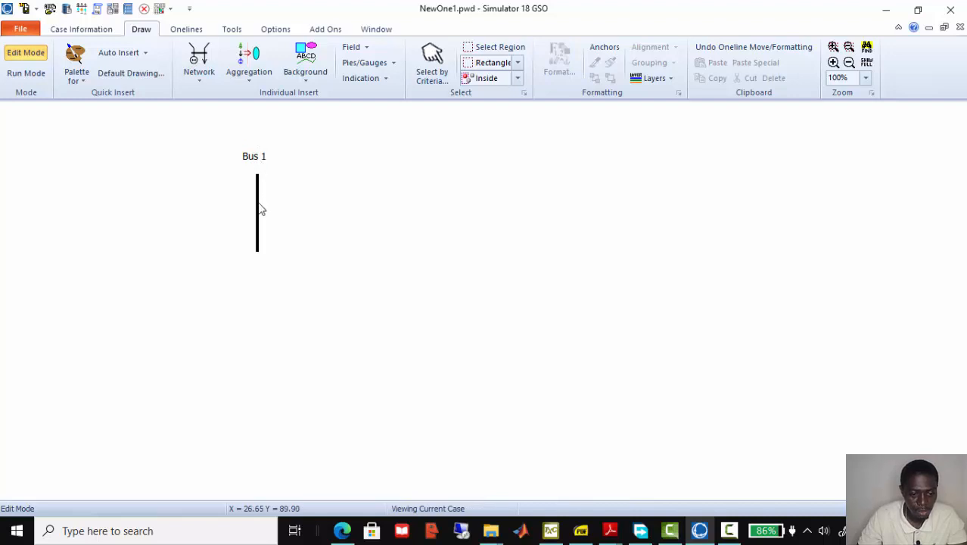
- Insert bus number 2 with Down orientation at X 68, Y 92, across from Bus 1, and lengthen its bar to match
left_click(200, 75)
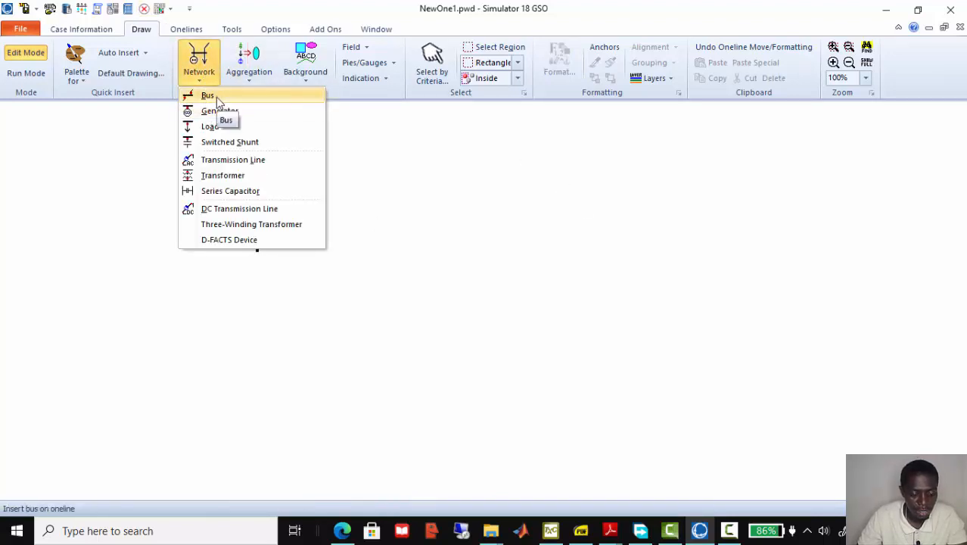
left_click(217, 97)
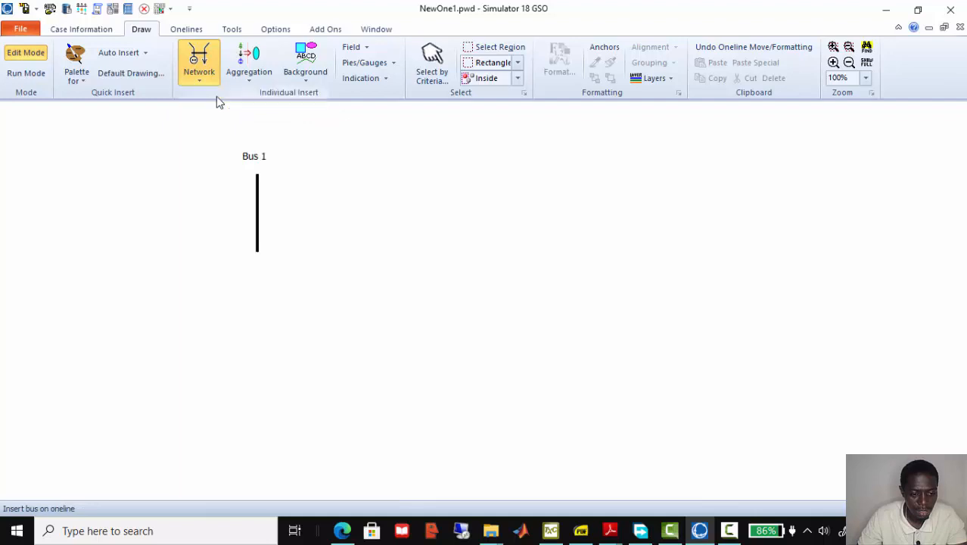
left_click(631, 189)
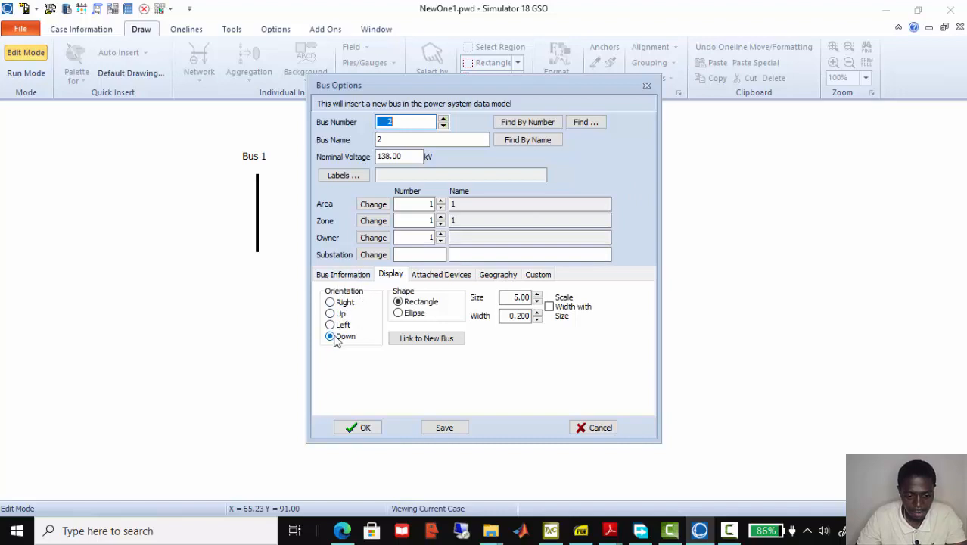
left_click(342, 276)
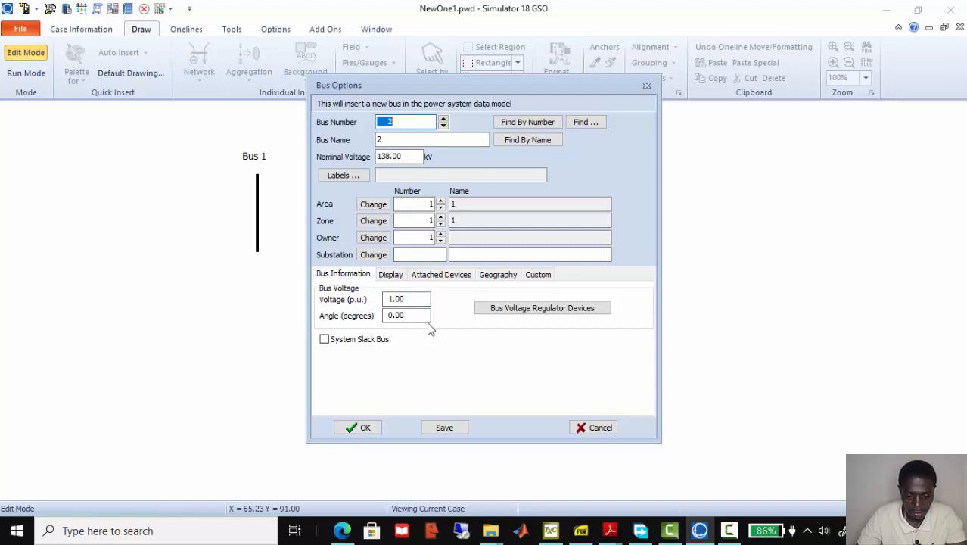
left_click(439, 427)
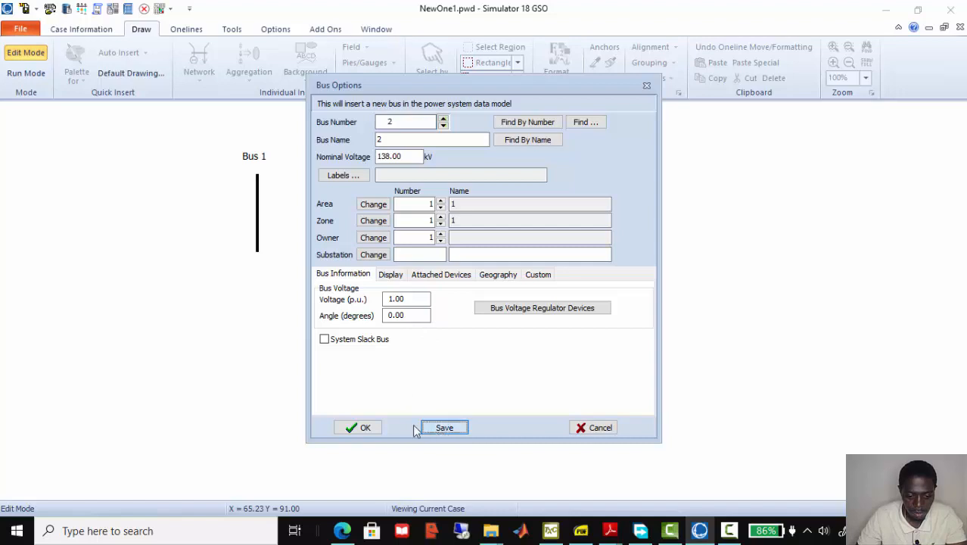
left_click(366, 428)
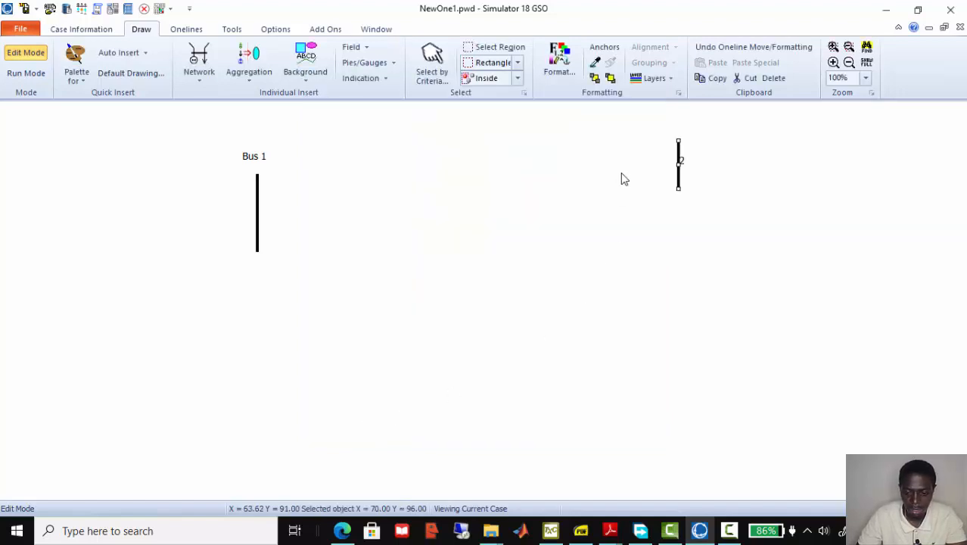
left_click_drag(679, 178, 660, 257)
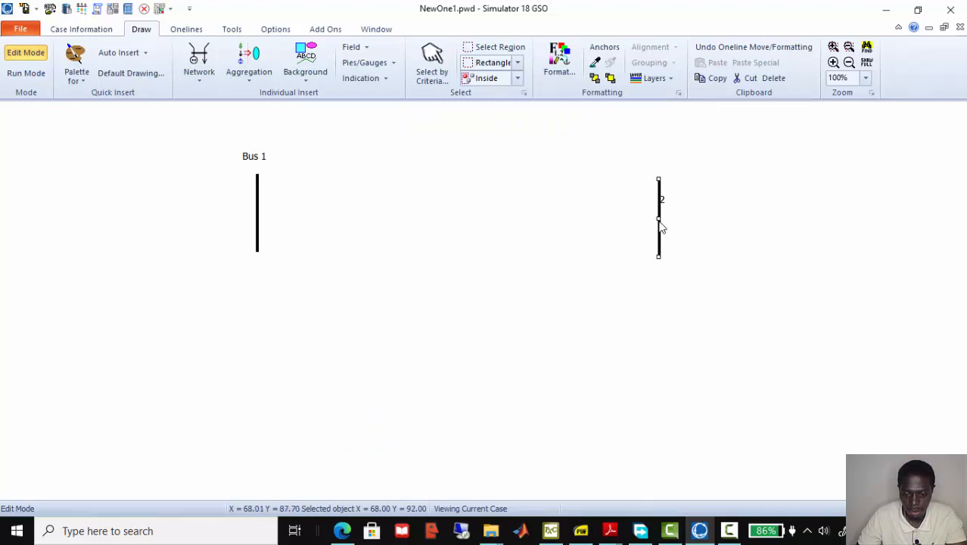
- Rename the second bus as Bus 2 and move its name label above the bar
double_click(659, 227)
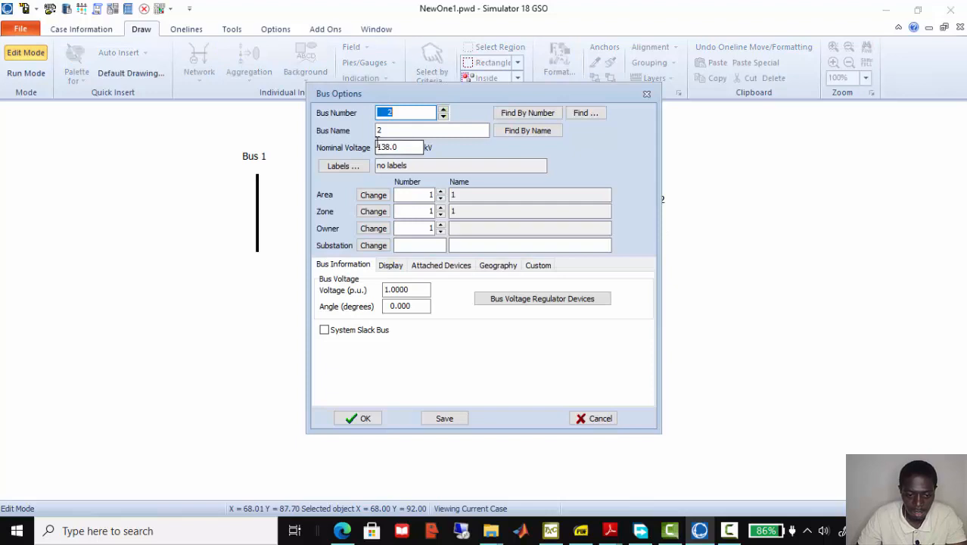
left_click(380, 131)
type("Bus 2")
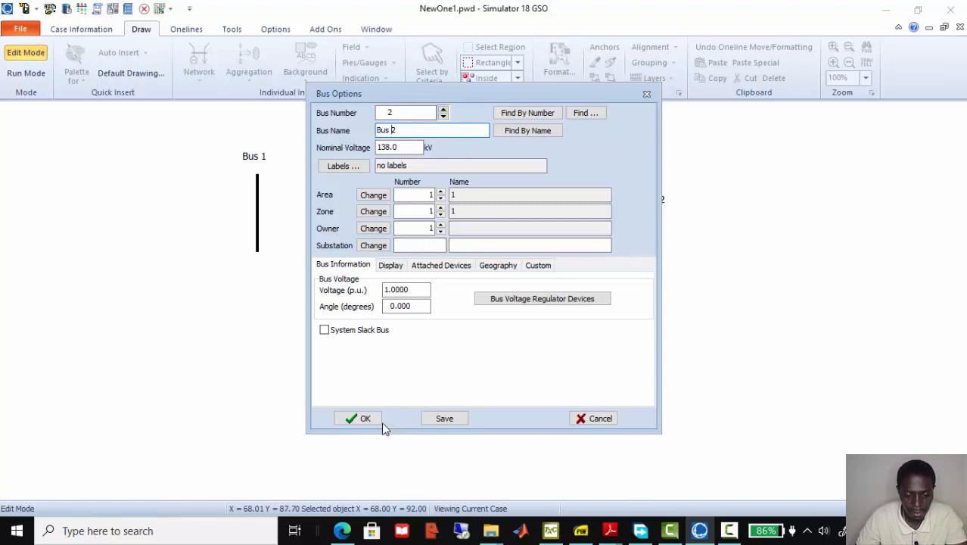
left_click(443, 420)
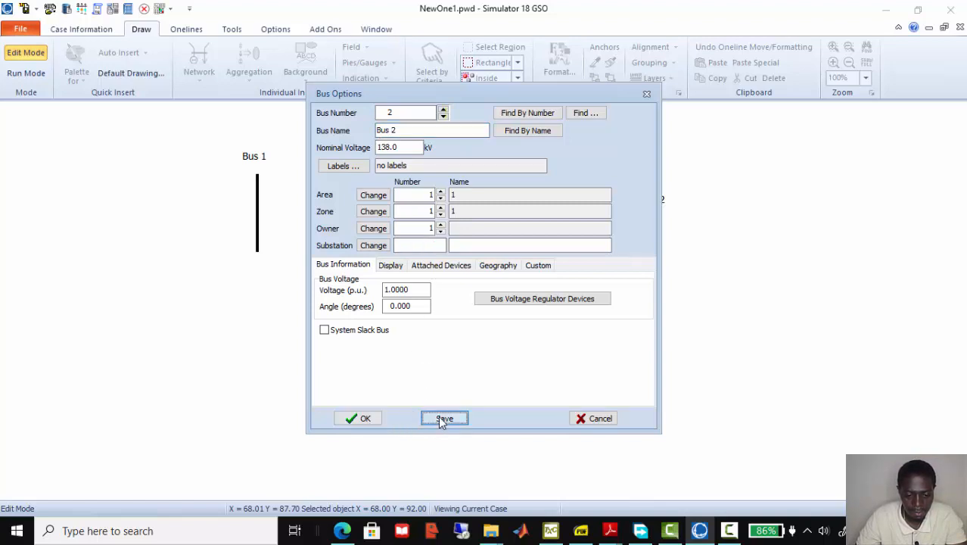
left_click(367, 421)
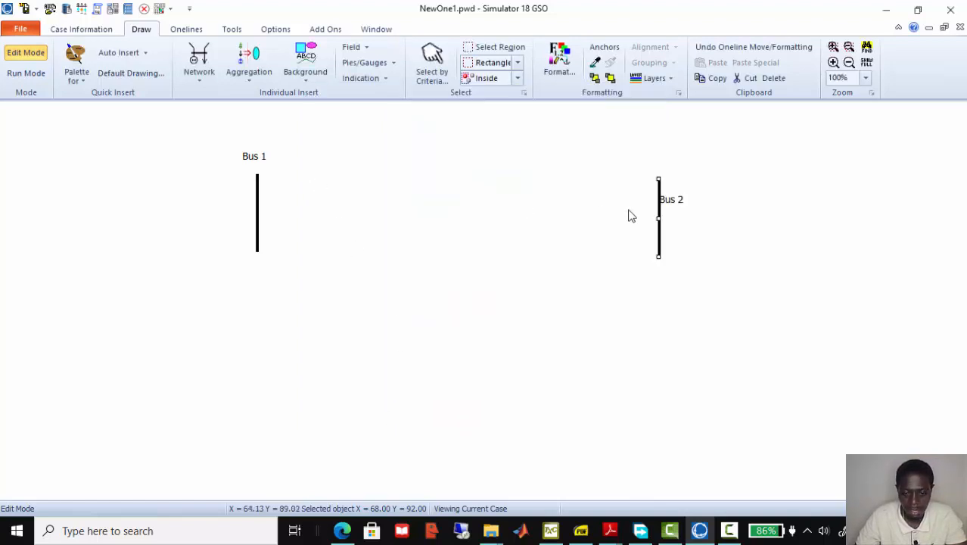
left_click_drag(670, 202, 667, 170)
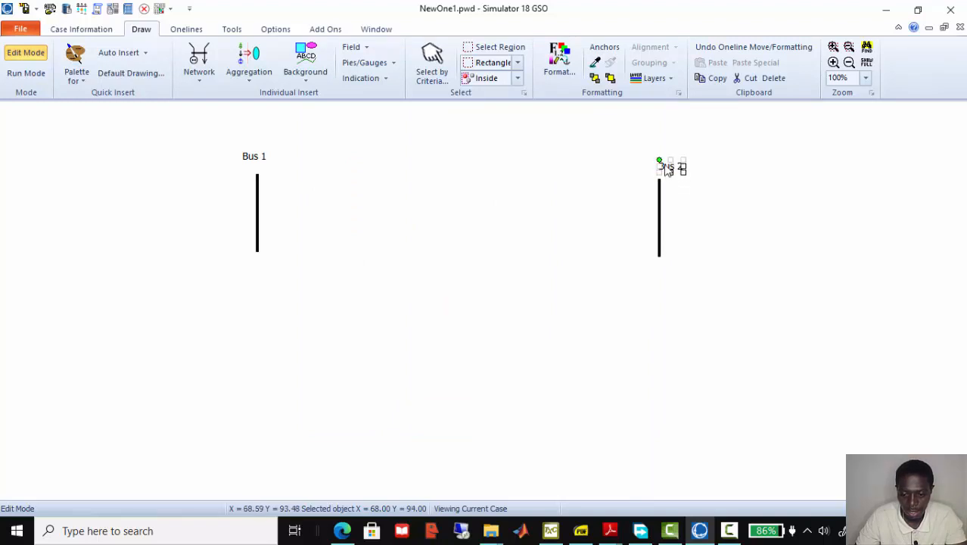
- Shift Bus 1 to X 26, Y 92 and designate it as the system slack bus
left_click(258, 202)
double_click(258, 208)
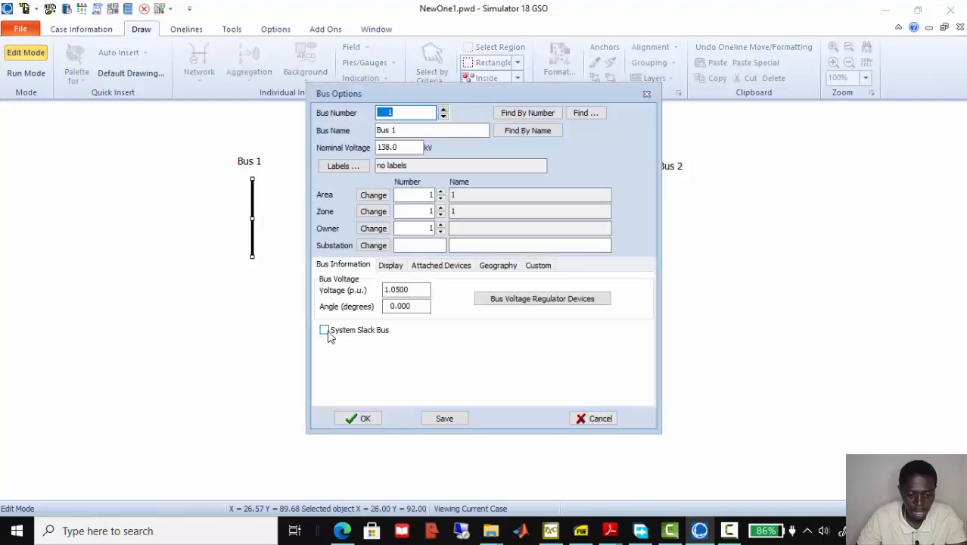
left_click(326, 331)
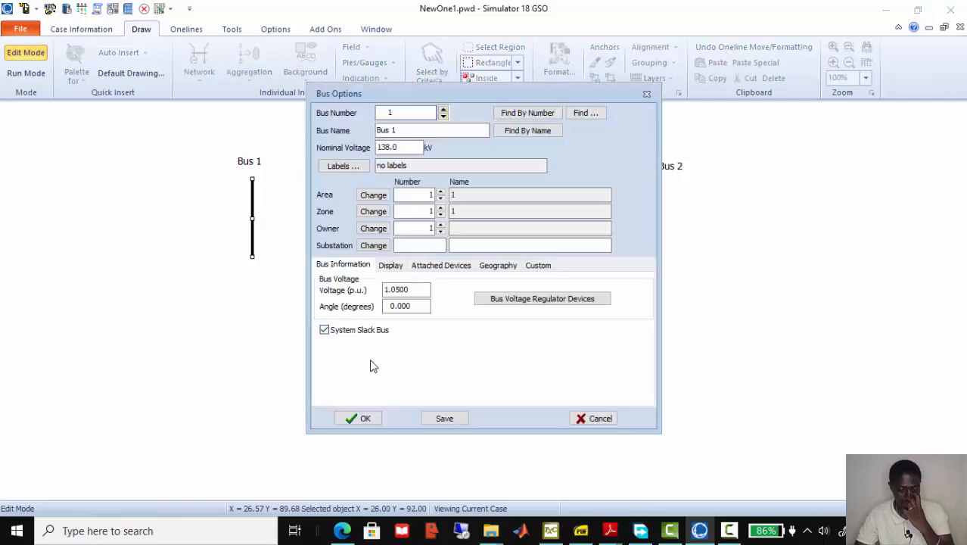
left_click(442, 418)
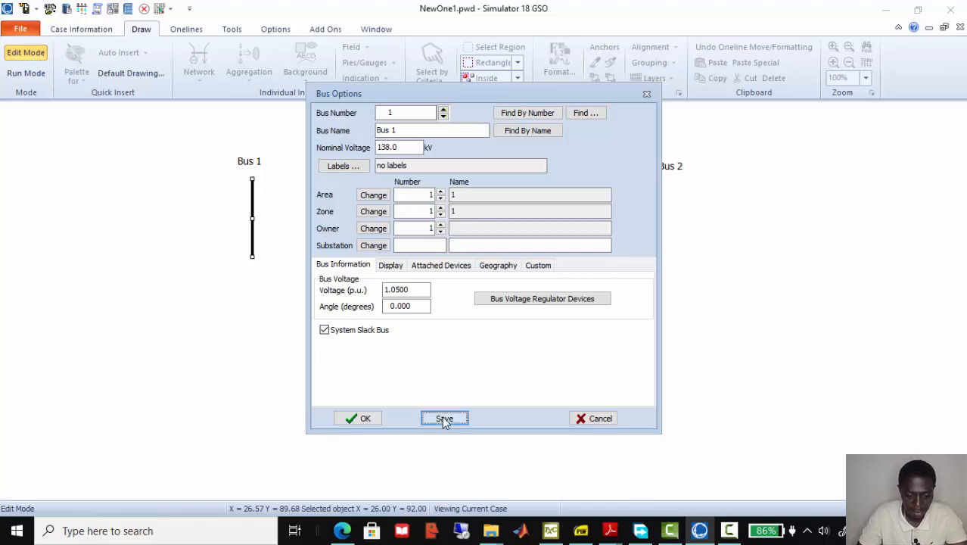
left_click(363, 420)
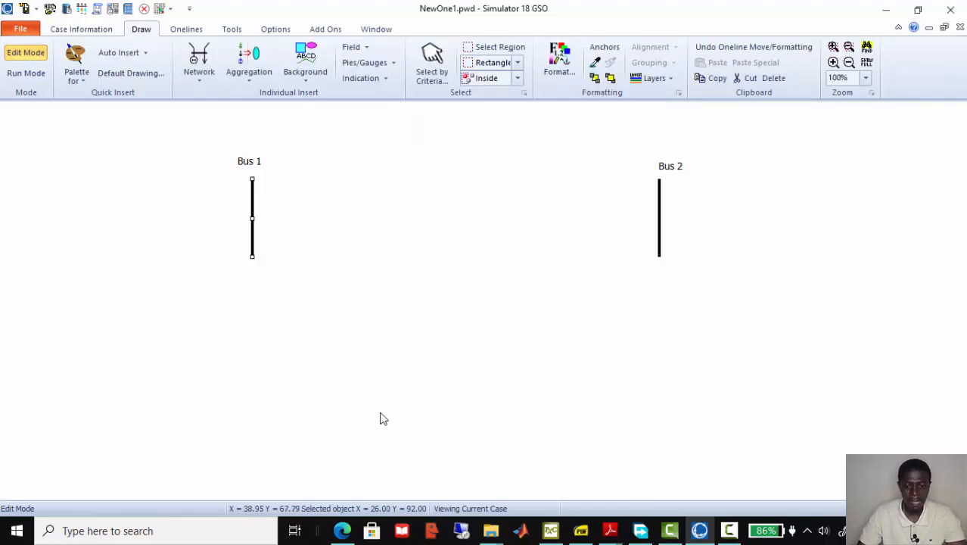
- Place a third bus at about X 50.4, Y 70.4 below the other two, orient it Left and name it Bus 3
left_click(200, 88)
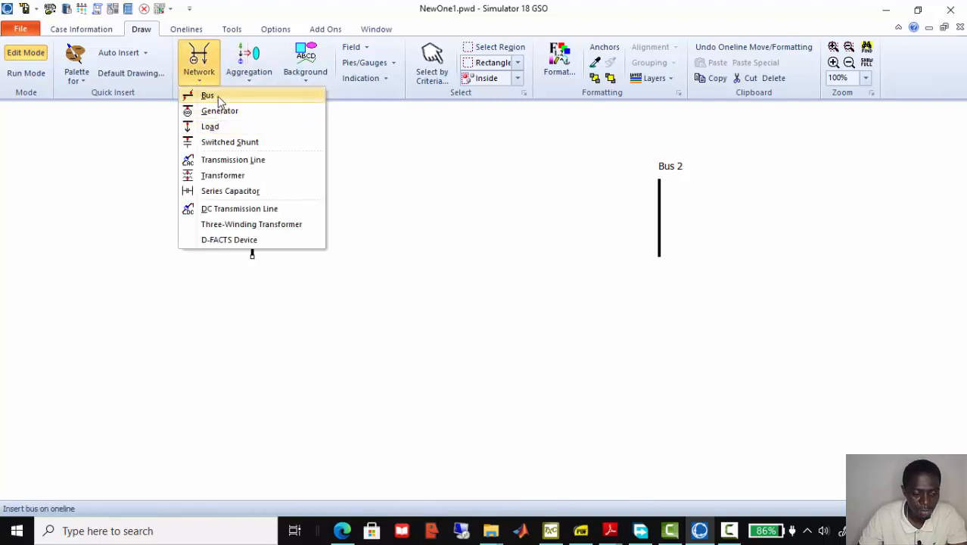
left_click(217, 97)
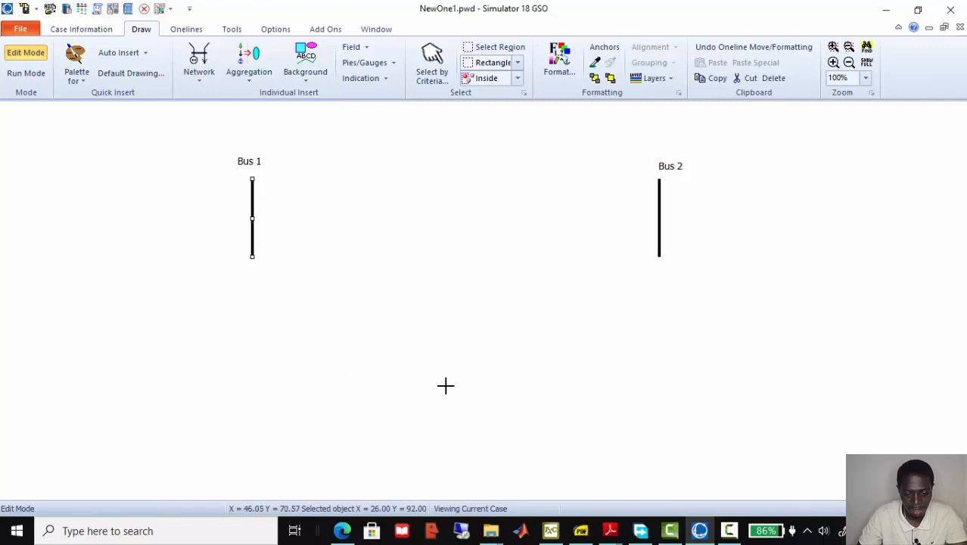
left_click(489, 389)
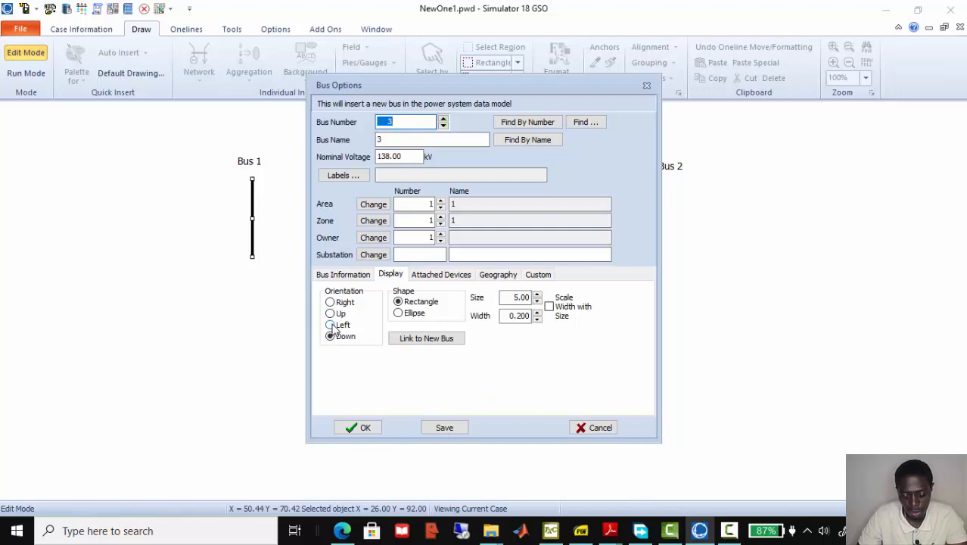
left_click(331, 326)
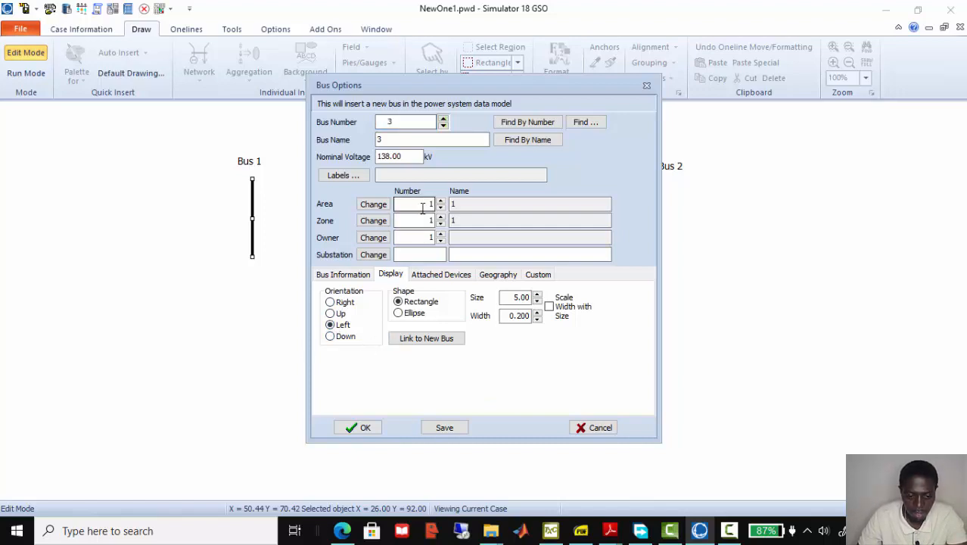
left_click(379, 140)
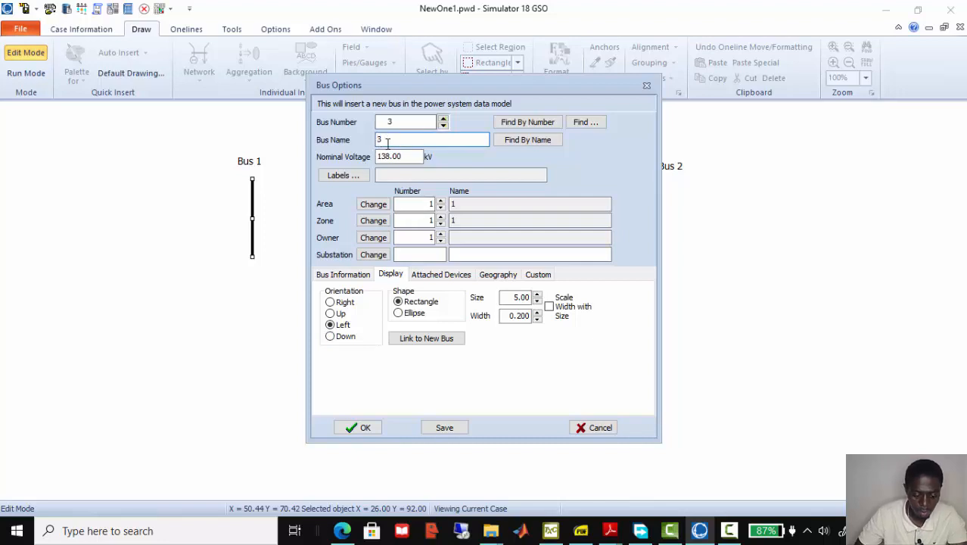
type("Bus")
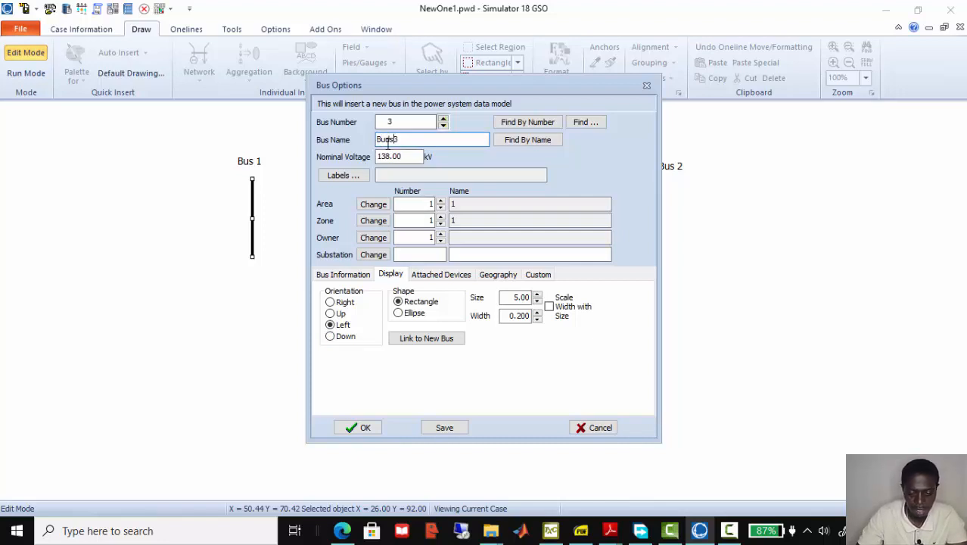
key("BackSpace")
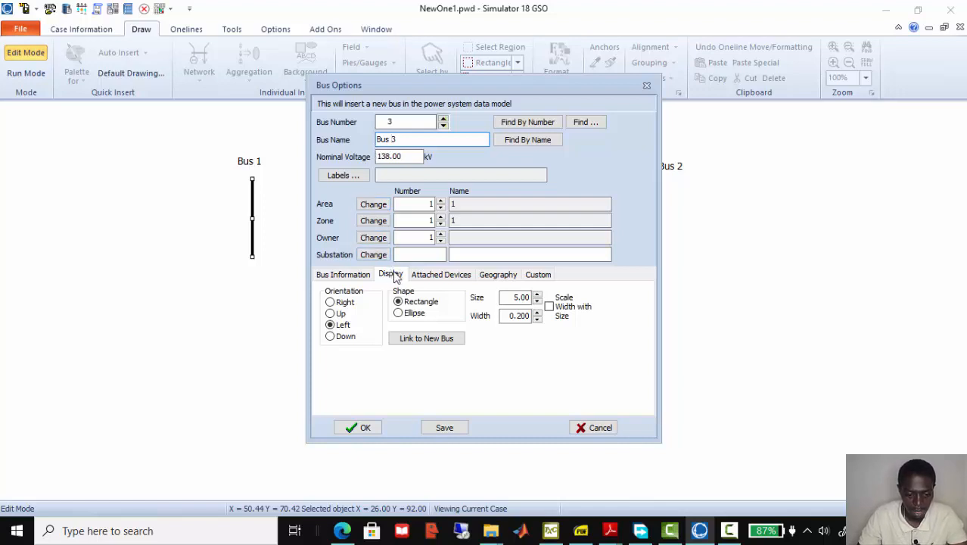
- Set Bus 3's voltage to 1.04 p.u., keep its angle at 0.00 degrees, and save the new bus
left_click(341, 277)
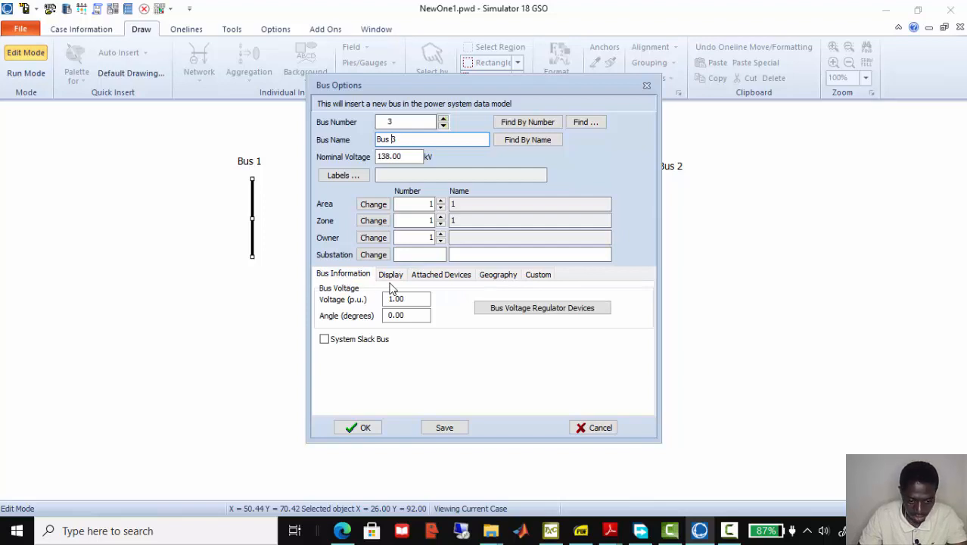
left_click_drag(406, 297, 366, 299)
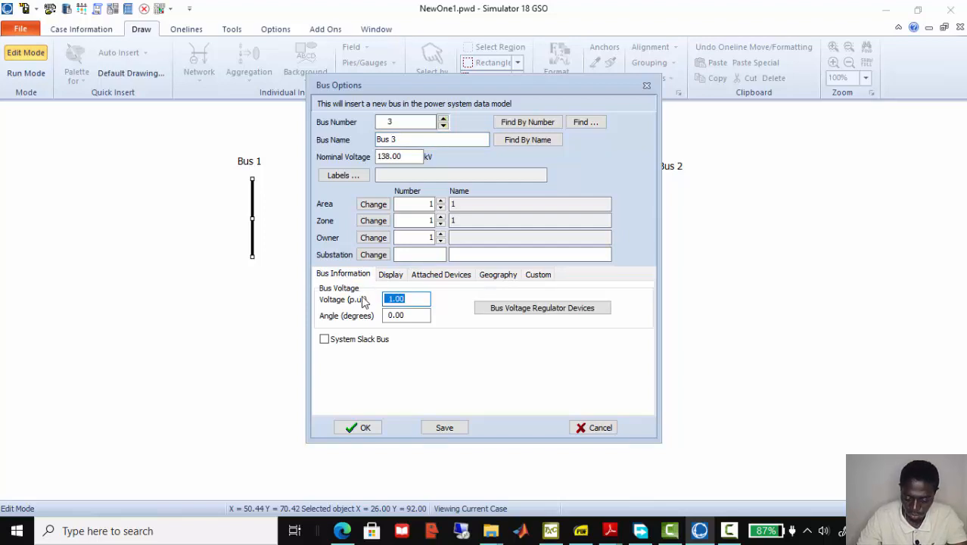
type("1.")
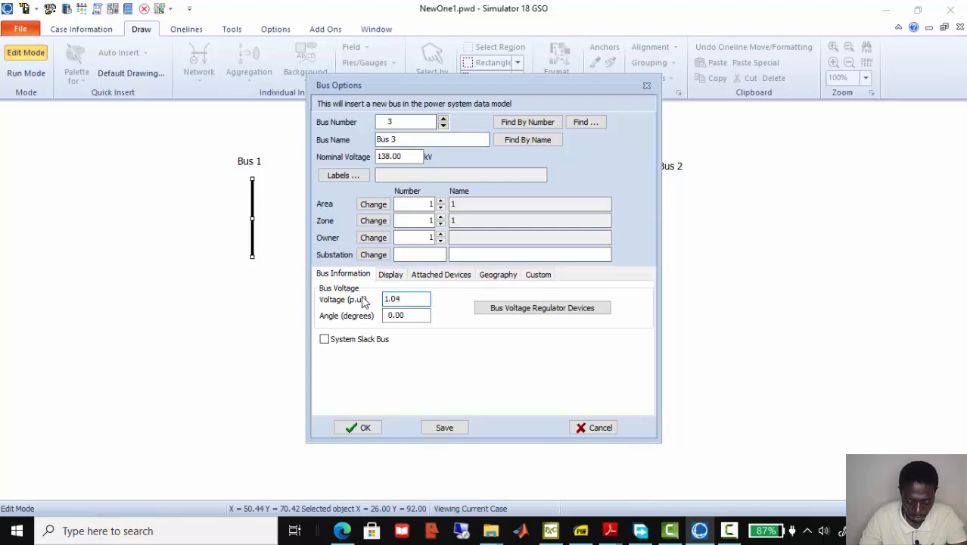
left_click(419, 315)
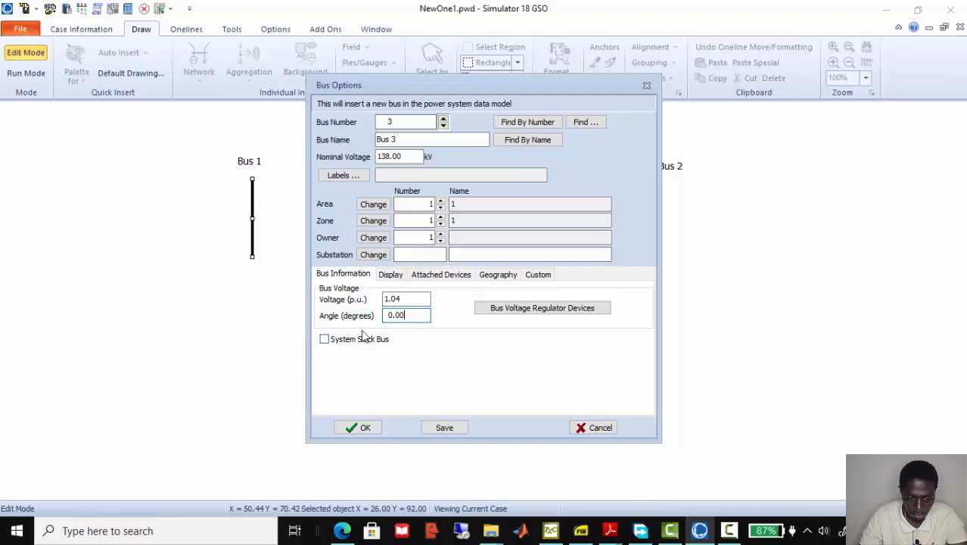
left_click(444, 430)
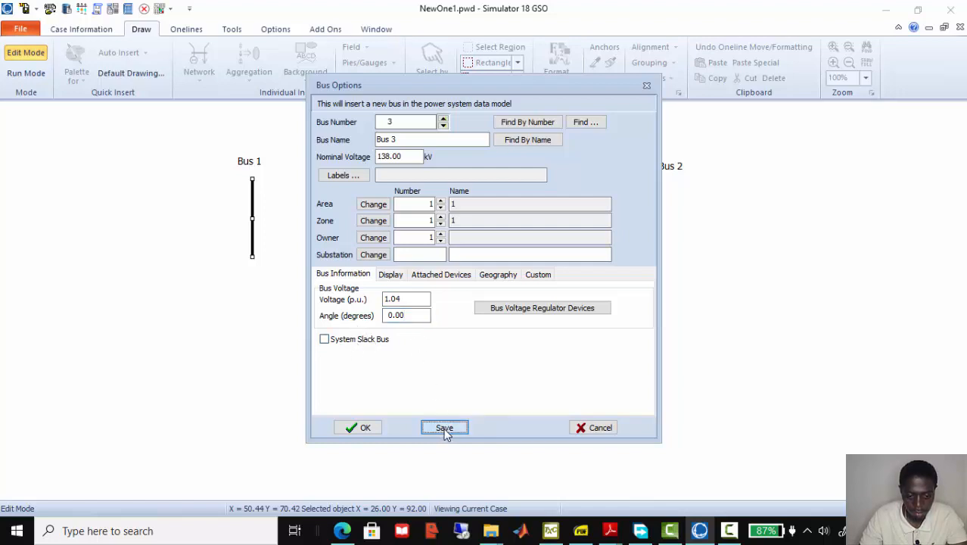
left_click(367, 427)
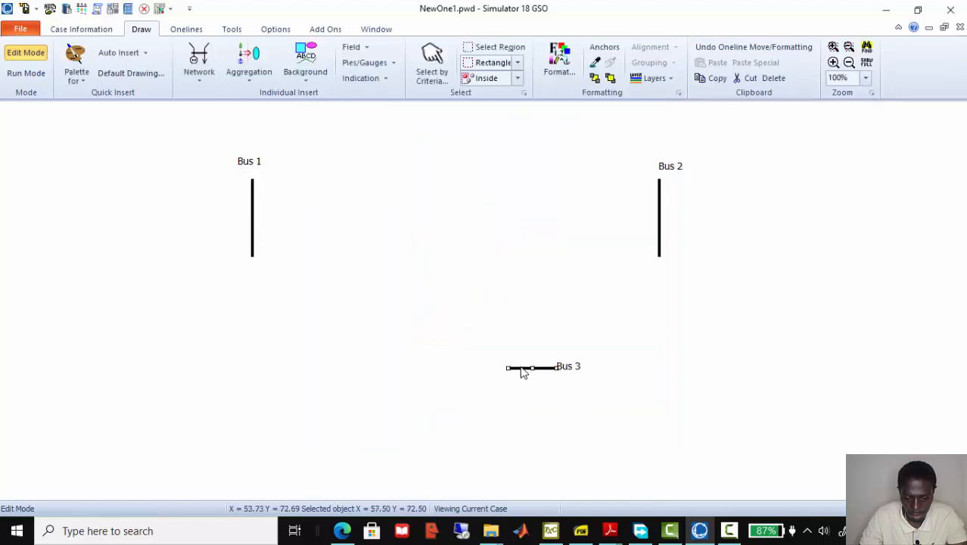
- Lengthen the Bus 3 bar, place it at X 52, Y 72, and enlarge the name label beside it
left_click_drag(522, 371, 390, 375)
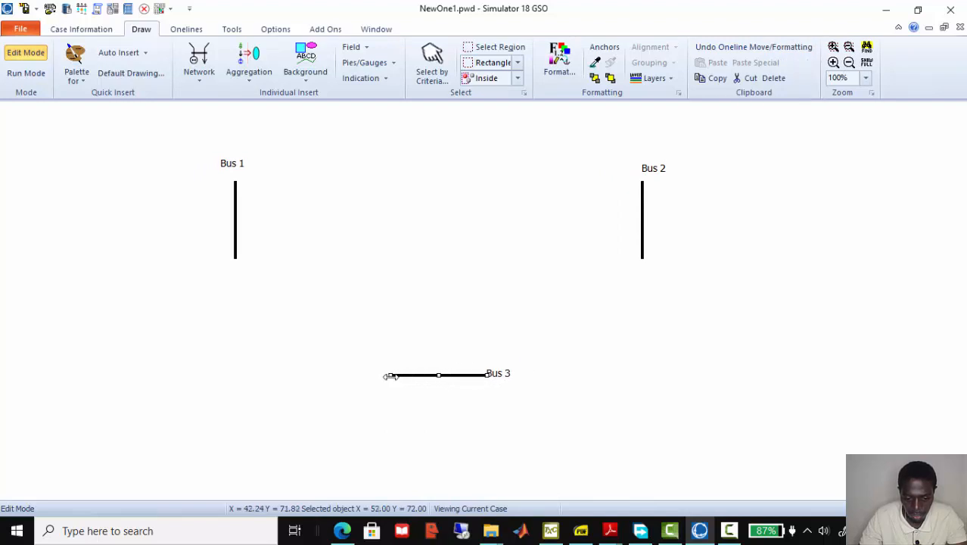
left_click(504, 374)
left_click_drag(512, 378, 514, 378)
- Enlarge the name labels of Bus 2 and Bus 1, and place the Bus 1 label above its bar at X 24, Y 95
left_click(657, 181)
left_click(658, 171)
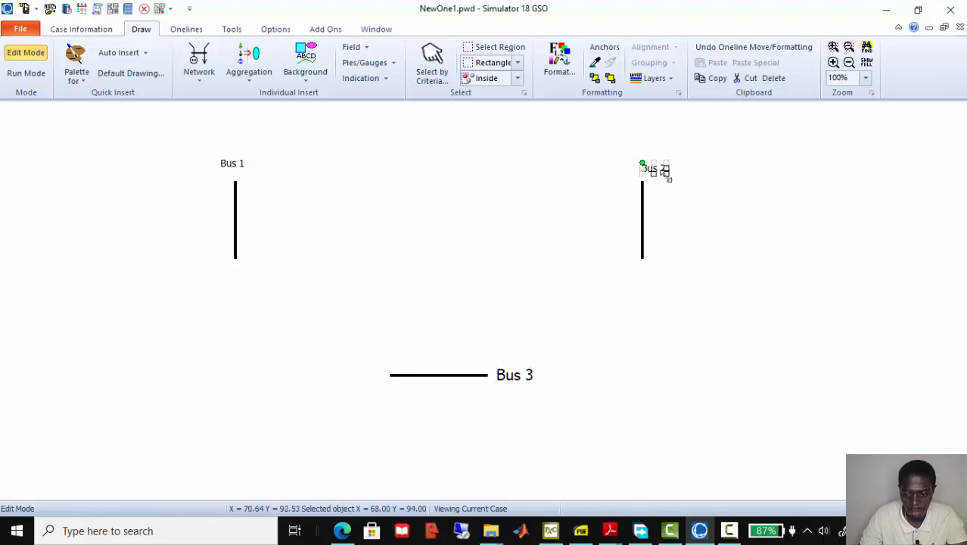
left_click_drag(673, 177, 676, 180)
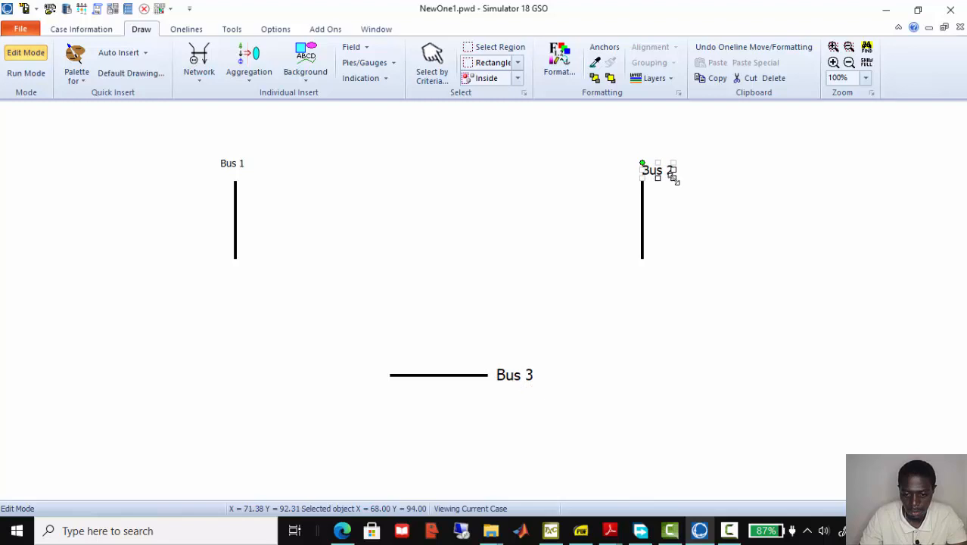
left_click(239, 170)
mouse_move(241, 174)
left_mouse_down()
mouse_move(255, 180)
mouse_move(233, 165)
left_mouse_up()
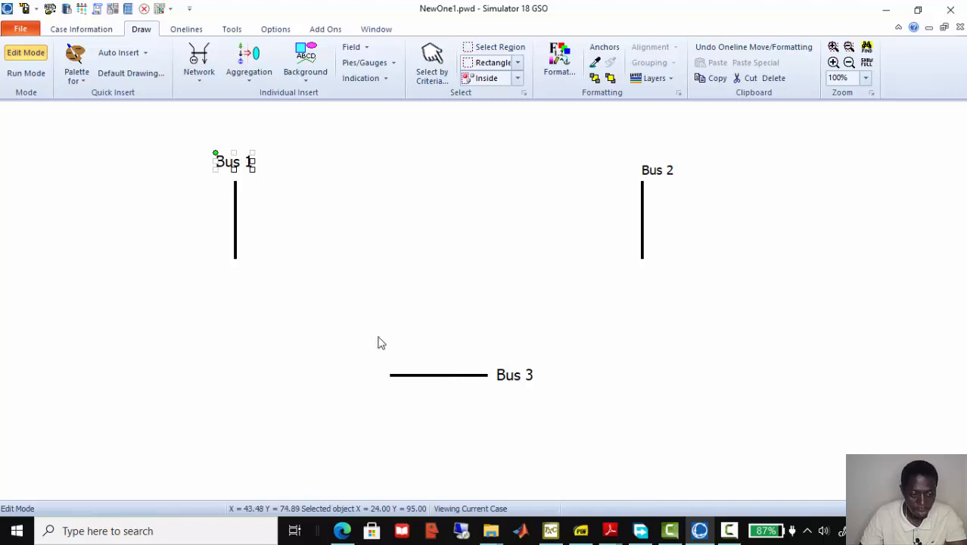
- Insert a generator on the middle of the Bus 1 bar and set its orientation to Left
left_click(202, 80)
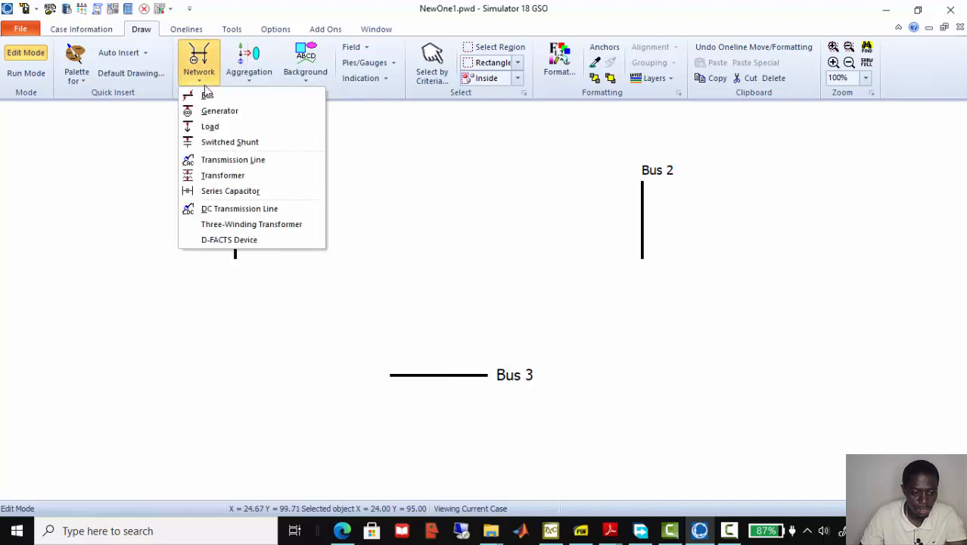
left_click(226, 110)
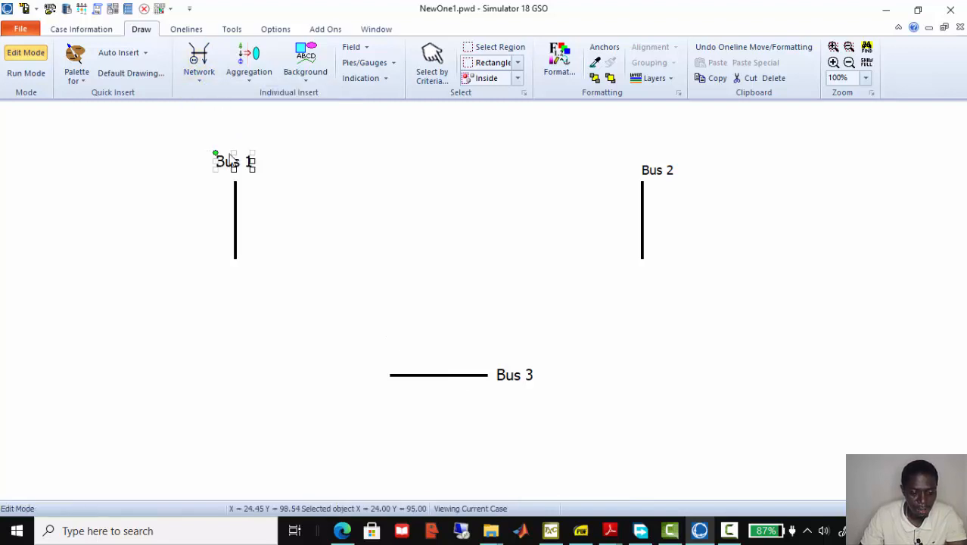
left_click(236, 218)
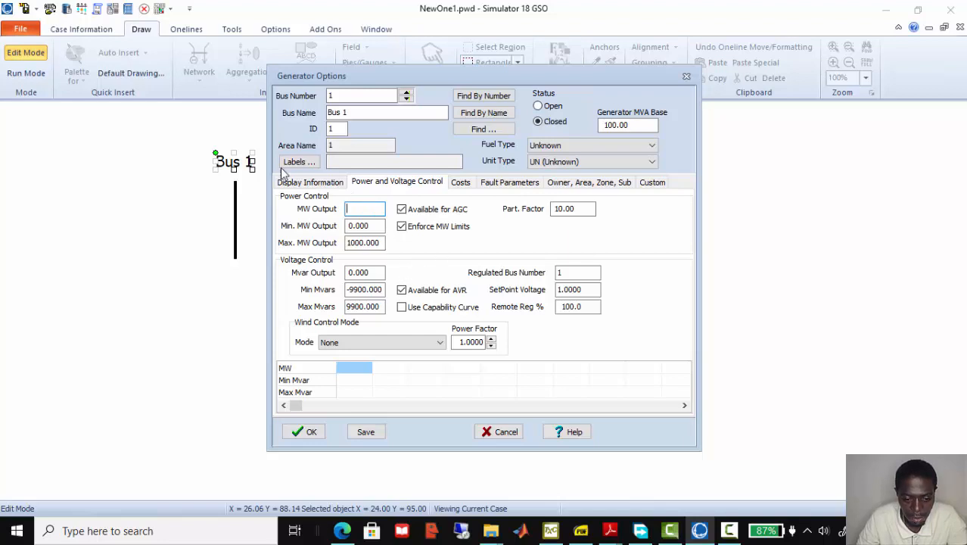
left_click(297, 186)
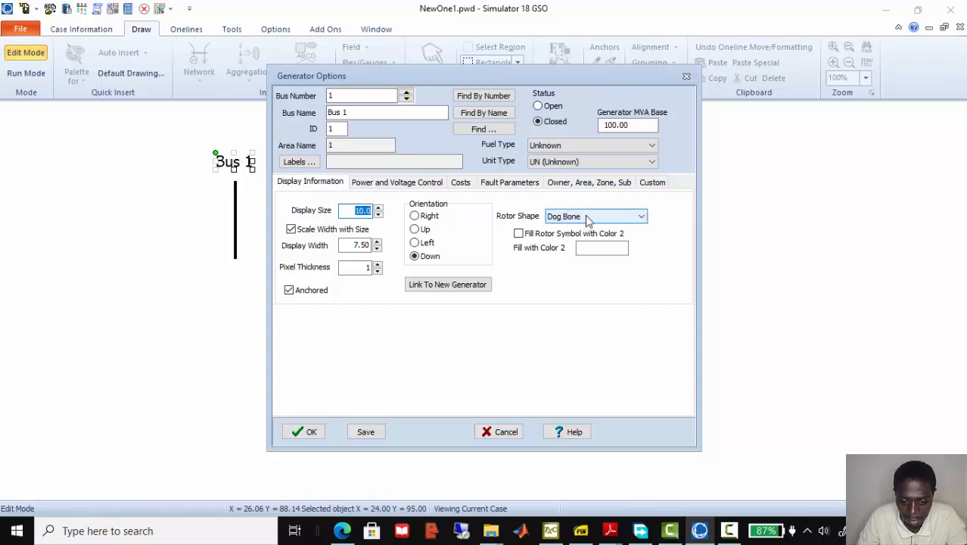
left_click(415, 244)
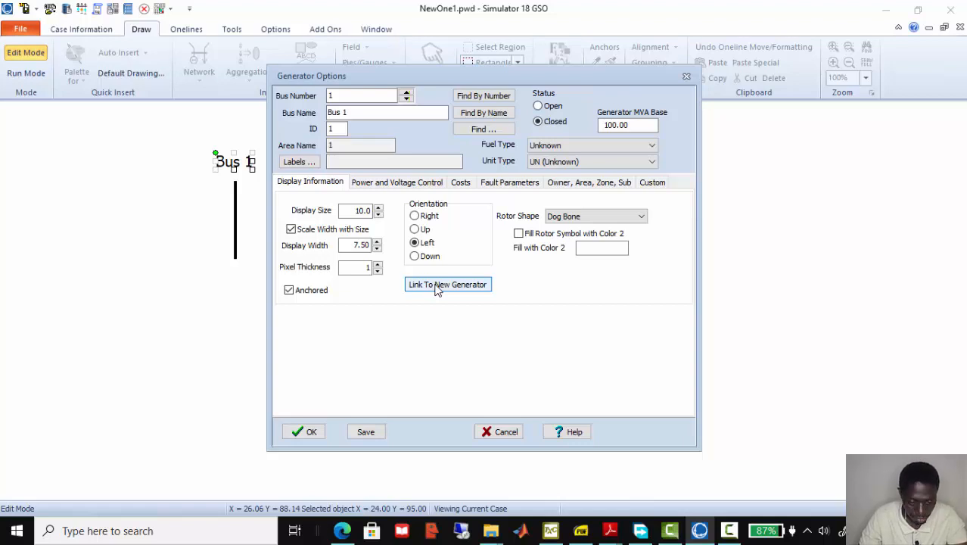
- Set the Bus 1 generator's MW output to 0.000 and save the generator to the oneline
left_click(390, 183)
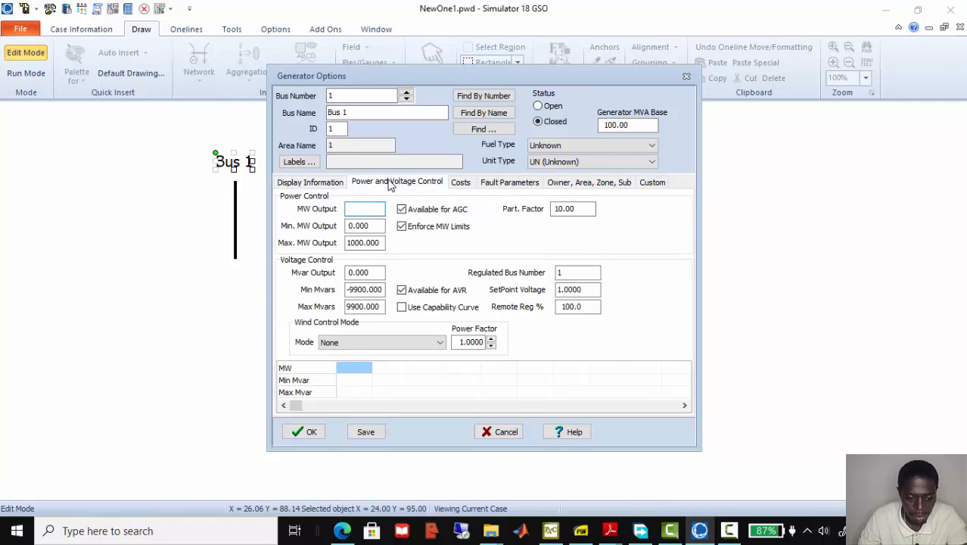
type("1")
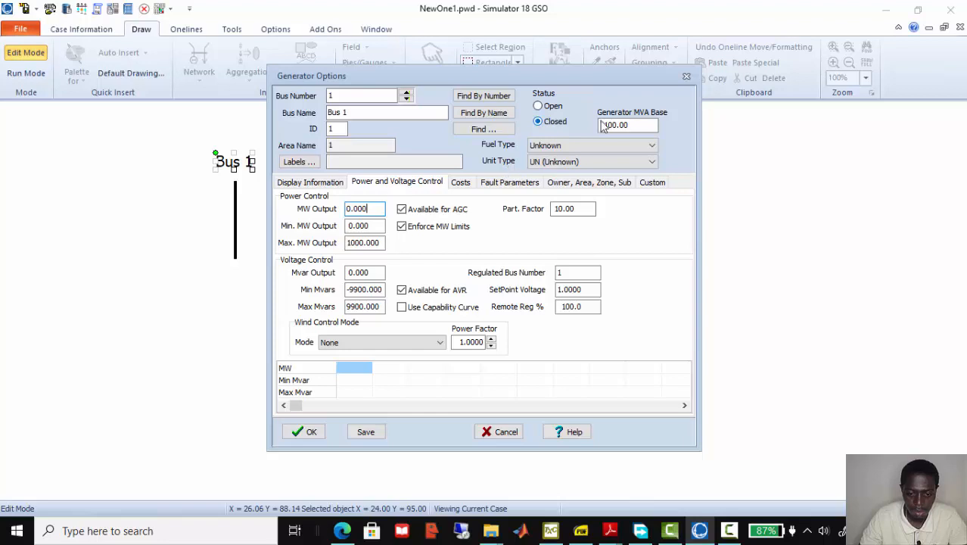
left_click(368, 433)
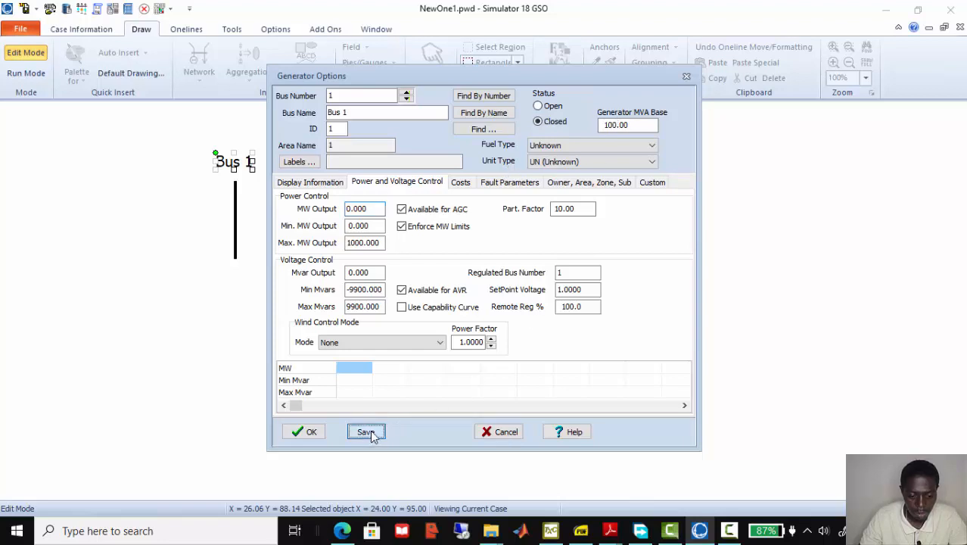
left_click(315, 433)
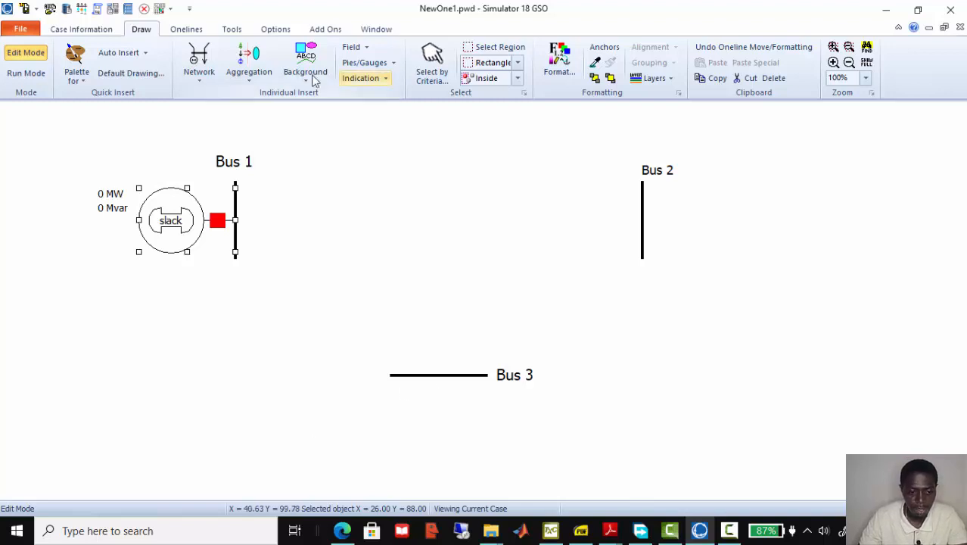
- Insert a generator on the middle of the Bus 3 bar with an MW output of 200.00
left_click(205, 81)
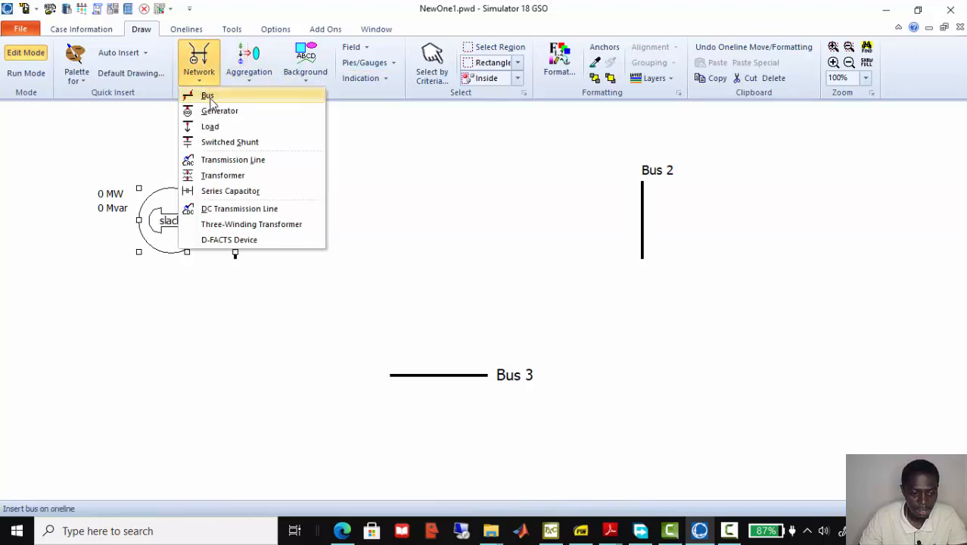
left_click(210, 99)
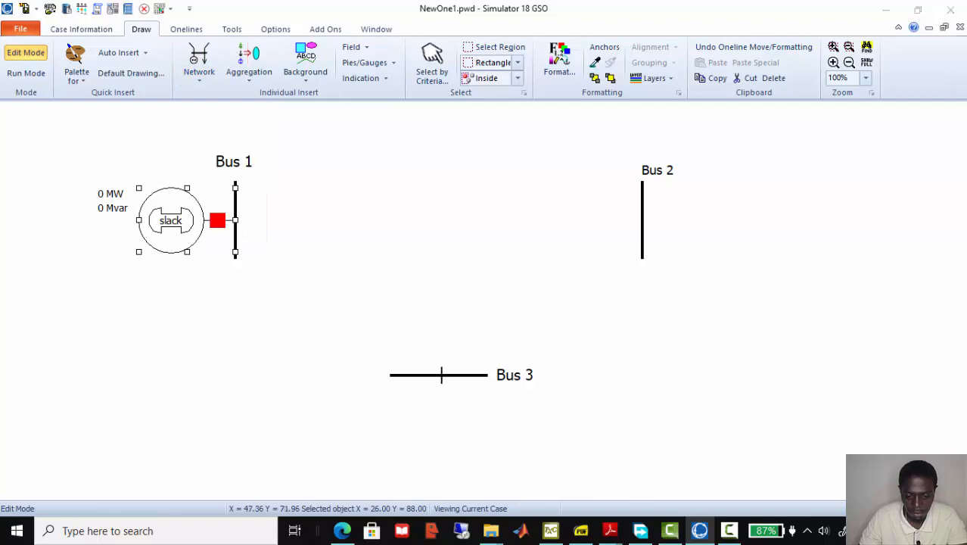
left_click(441, 375)
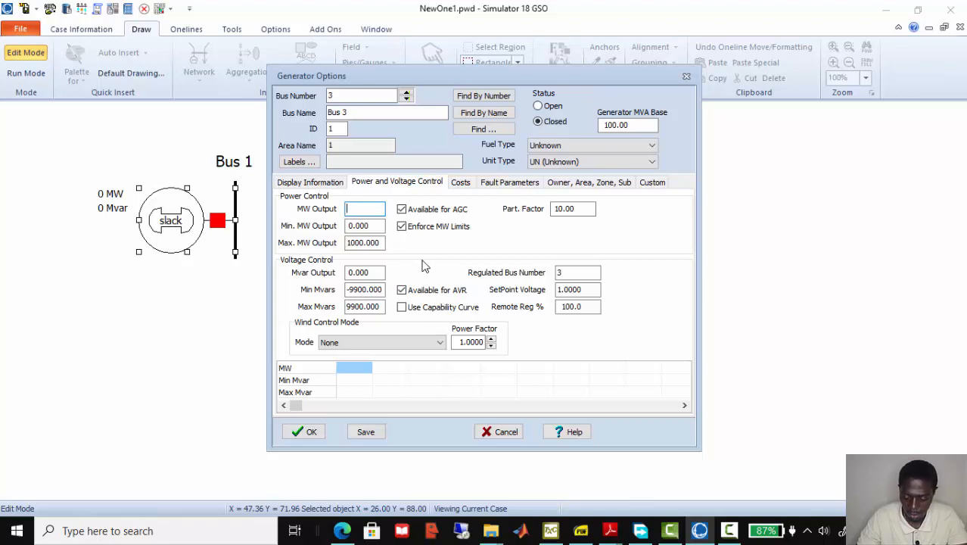
type("200")
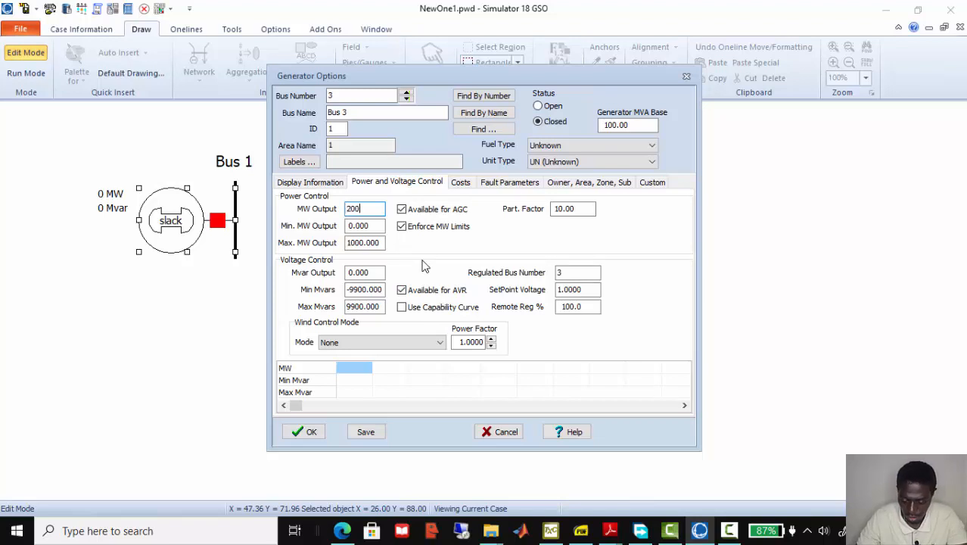
type(".00")
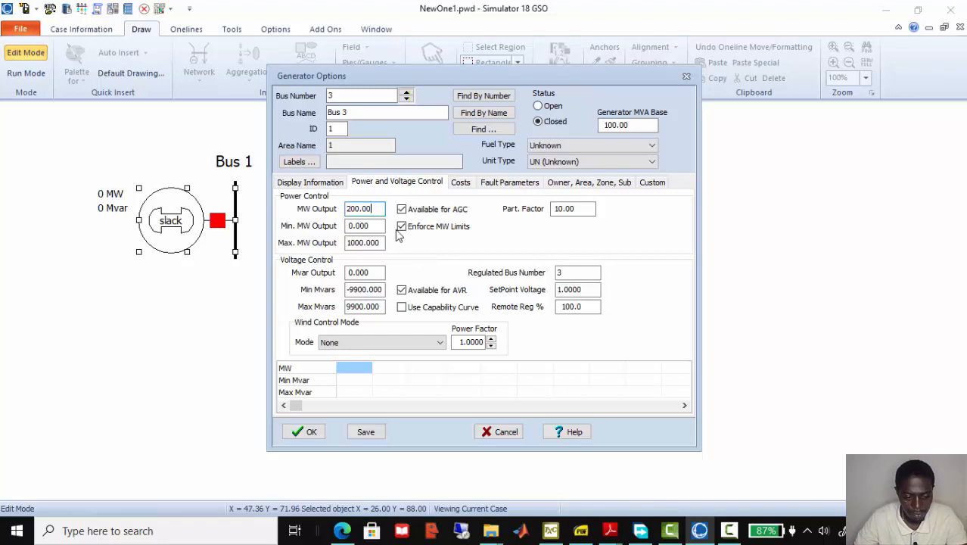
- Set the Bus 3 generator's orientation to Down and save the generator to the oneline
left_click(319, 183)
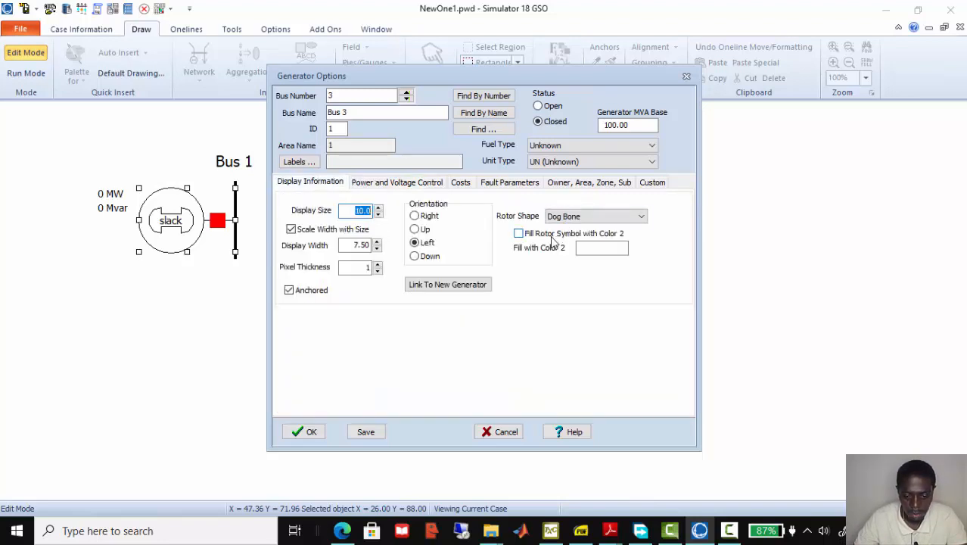
left_click(429, 261)
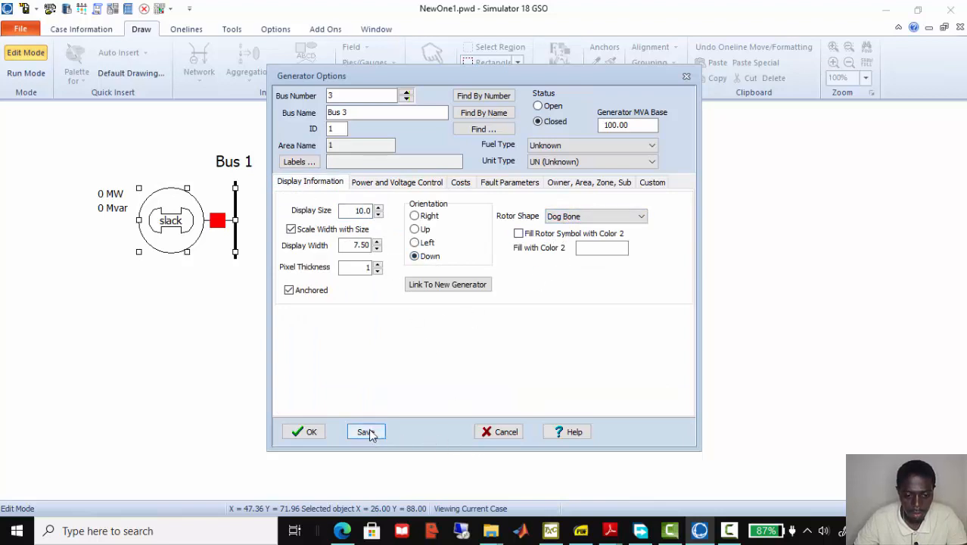
left_click(377, 187)
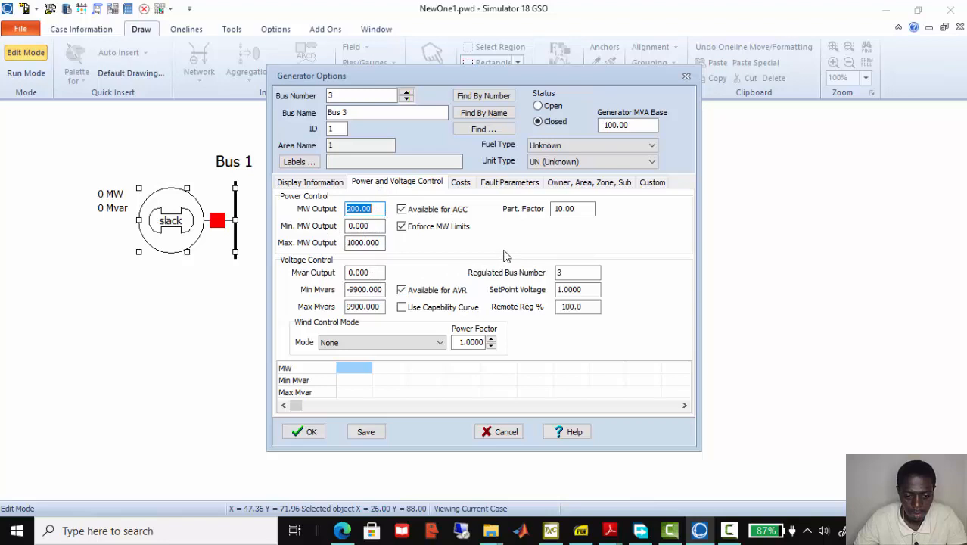
left_click(374, 226)
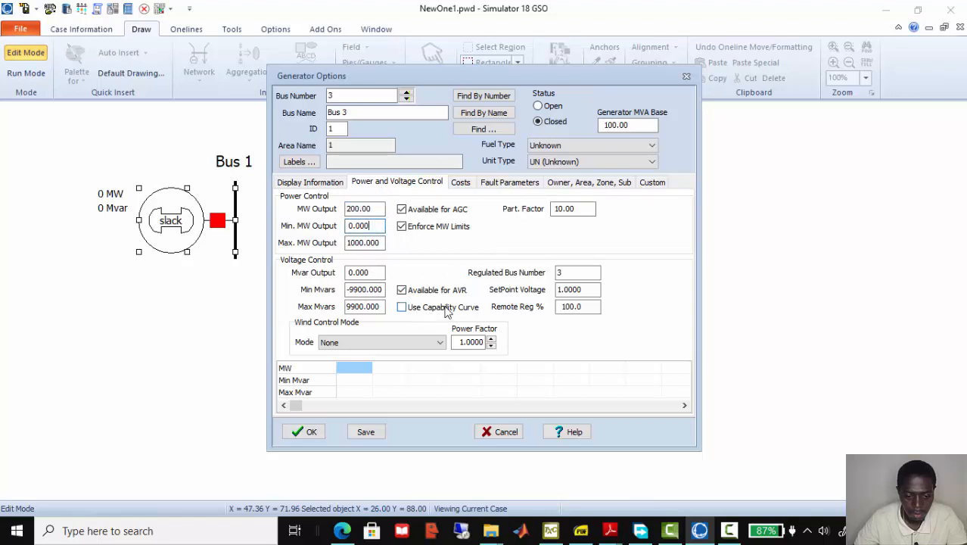
left_click(368, 433)
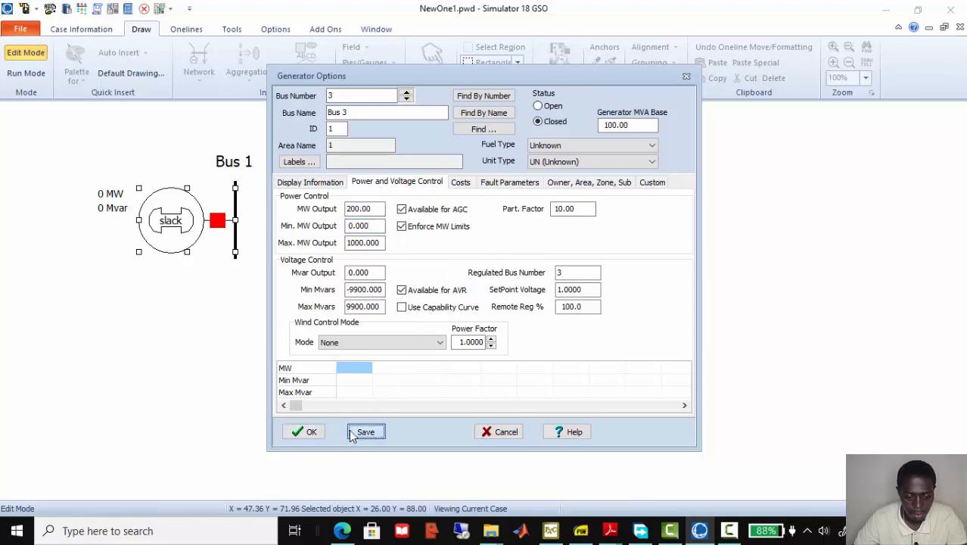
left_click(307, 433)
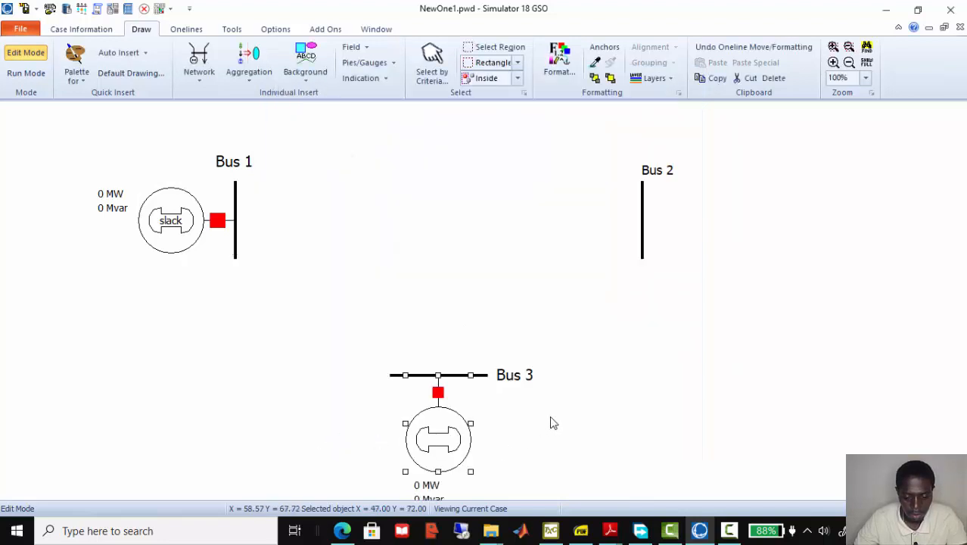
- Insert a load on the middle of the Bus 2 bar with a constant power of 400 MW and 250 Mvar
scroll(550, 423, "down", 1)
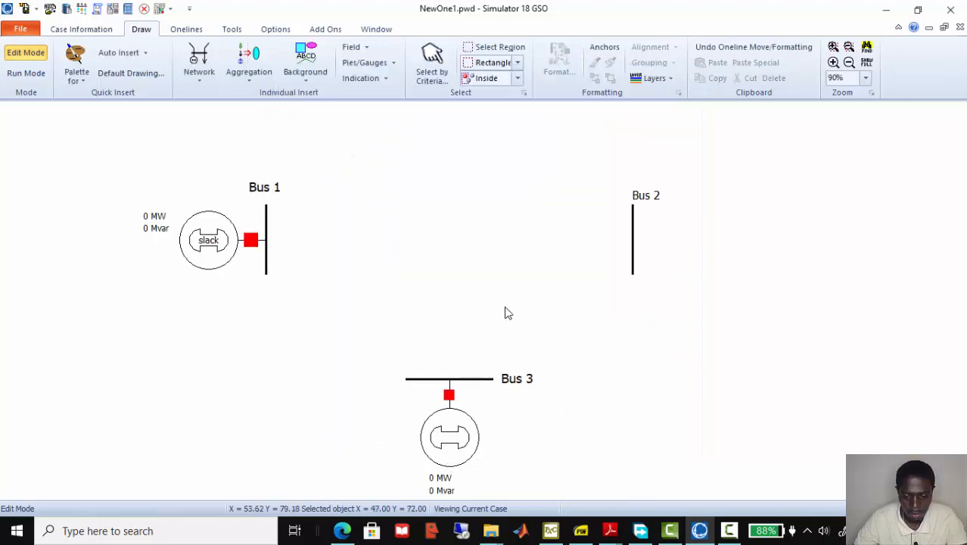
left_click_drag(505, 312, 506, 299)
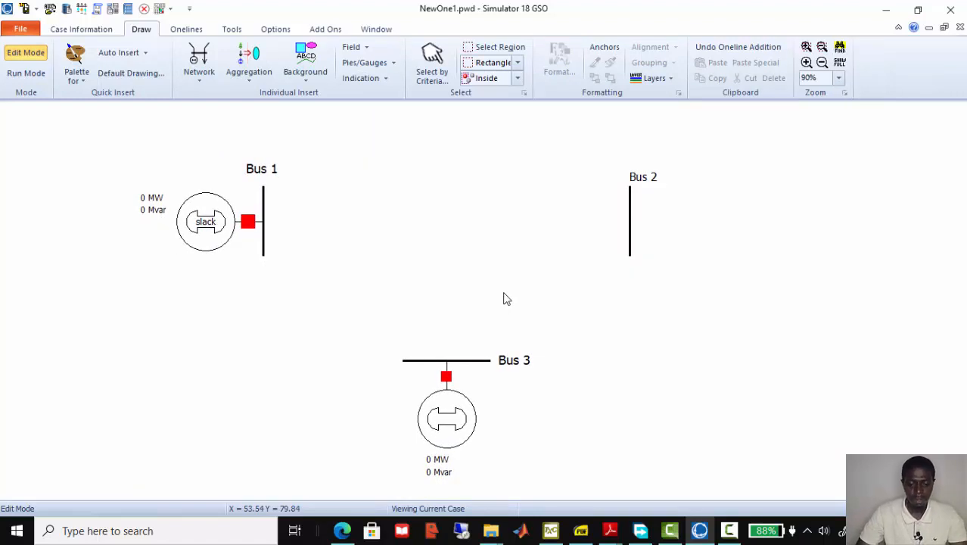
left_click(200, 78)
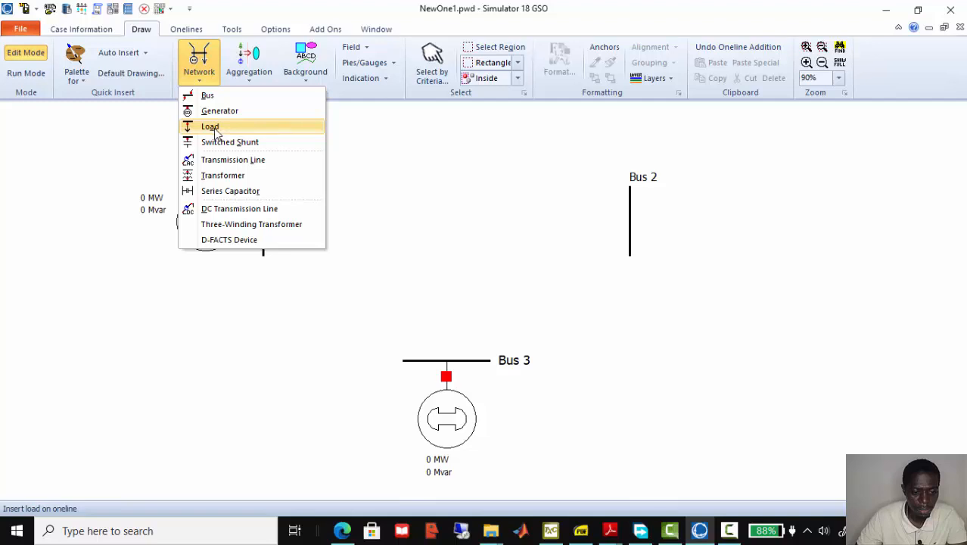
left_click(217, 129)
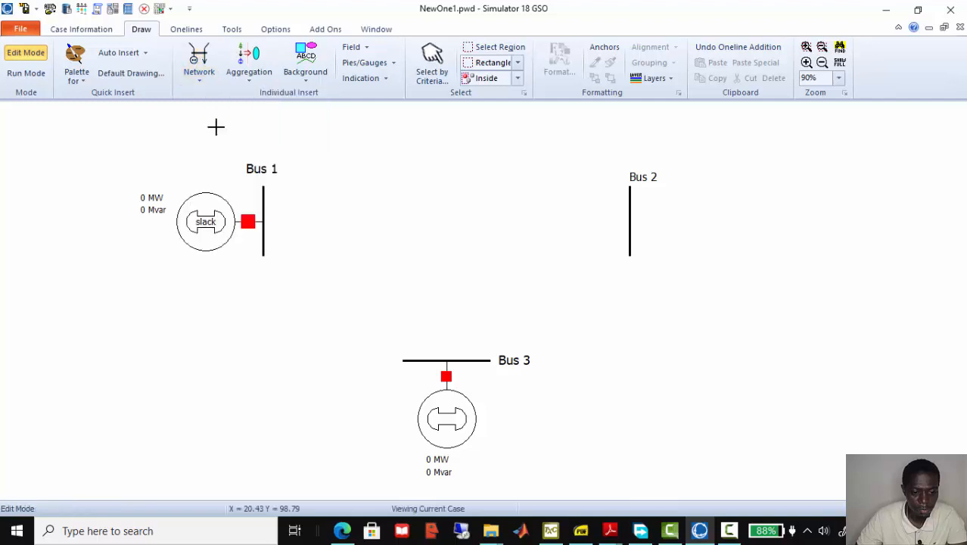
left_click(629, 218)
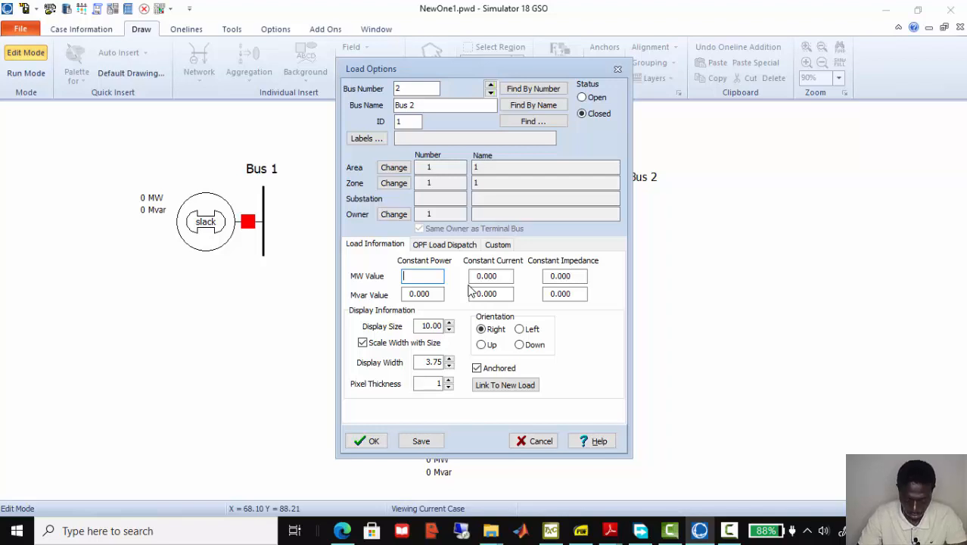
type("400")
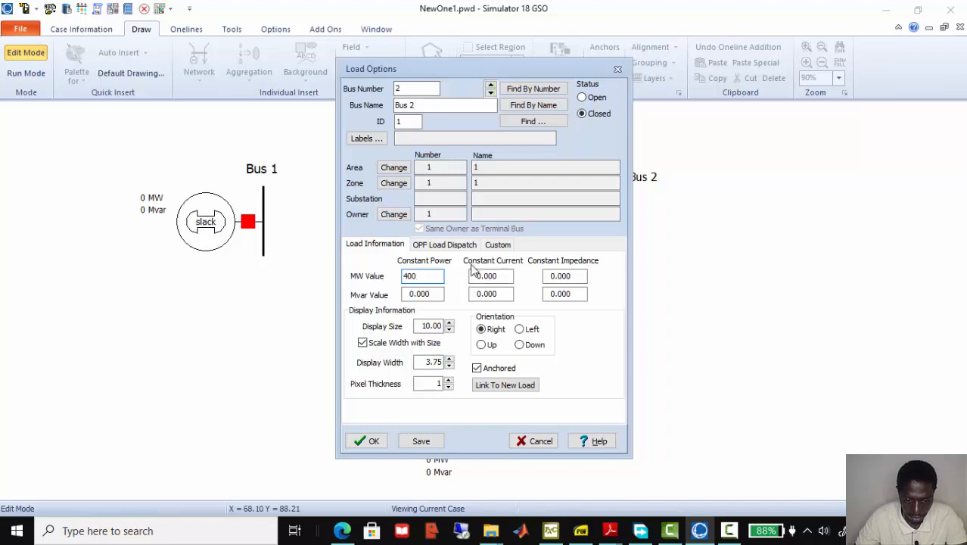
left_click_drag(435, 294, 379, 295)
type("250")
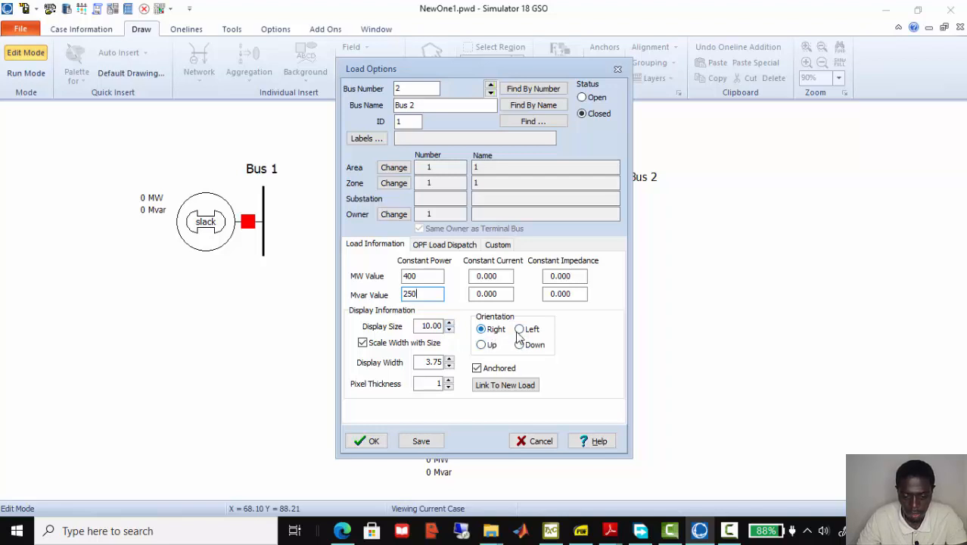
- Review the Bus 2 load's OPF dispatch options and save the load to the oneline, keeping its orientation Right
left_click(443, 246)
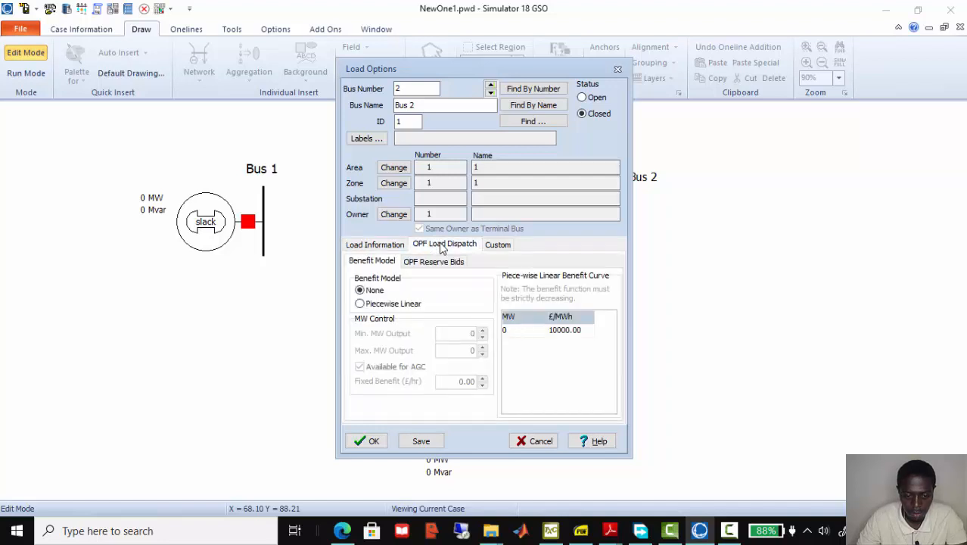
left_click(371, 246)
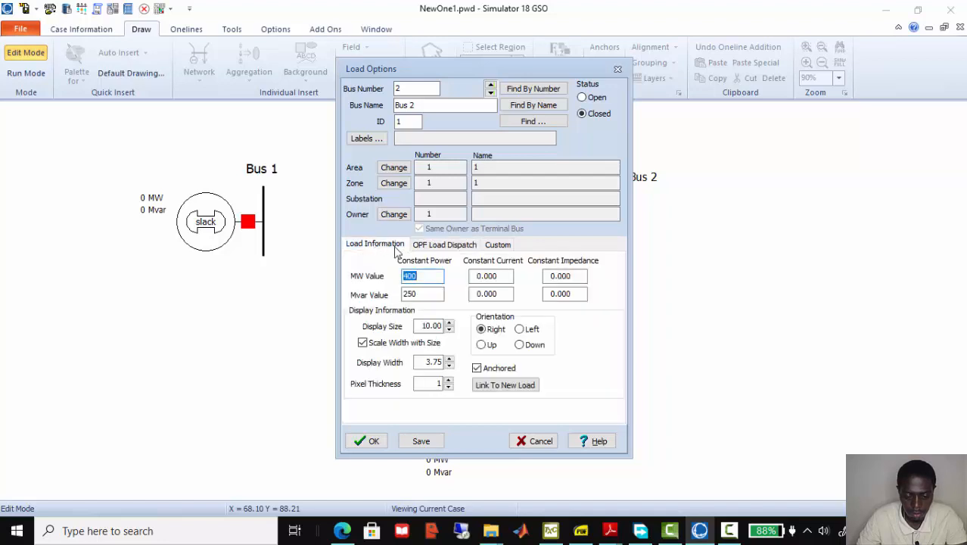
left_click(414, 443)
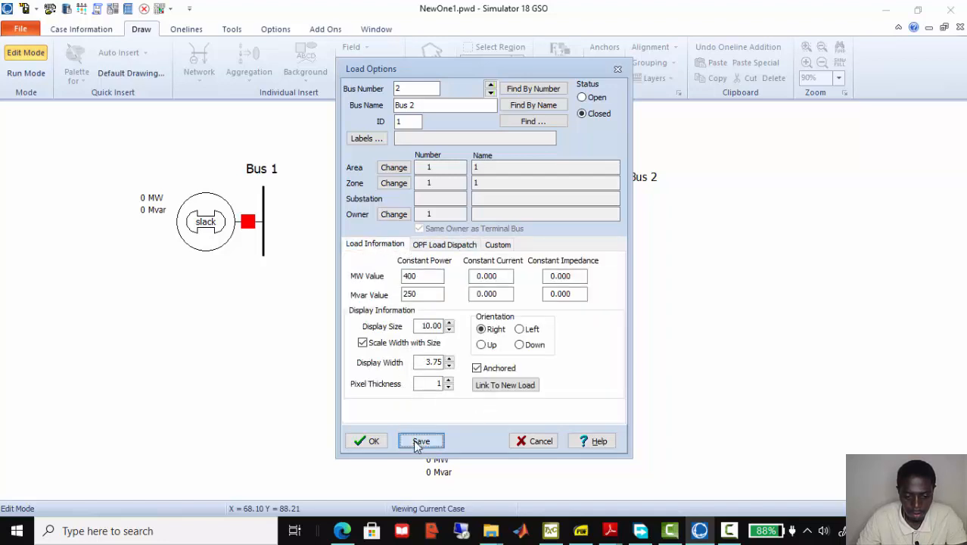
left_click(374, 441)
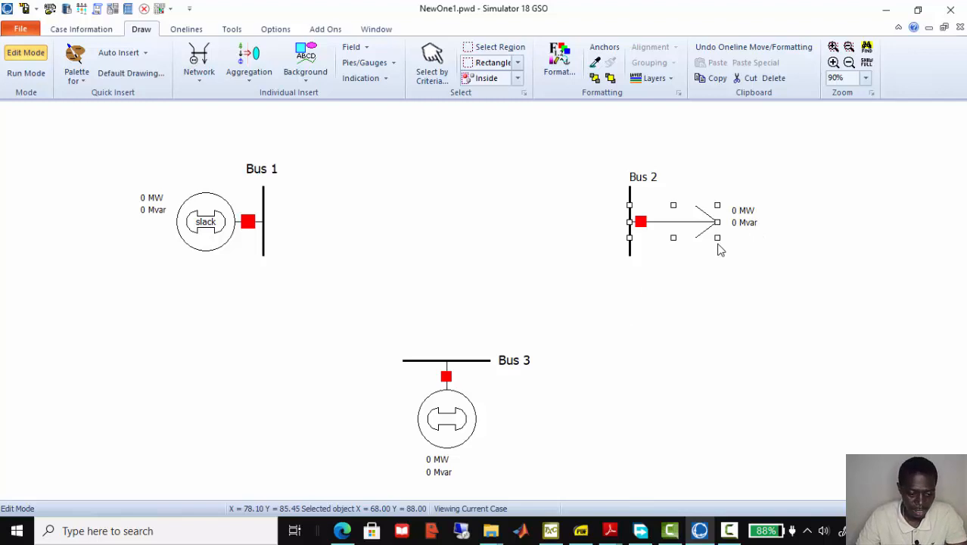
- Draw a straight transmission line from the upper part of the Bus 1 bar to the upper part of the Bus 2 bar
left_click(196, 79)
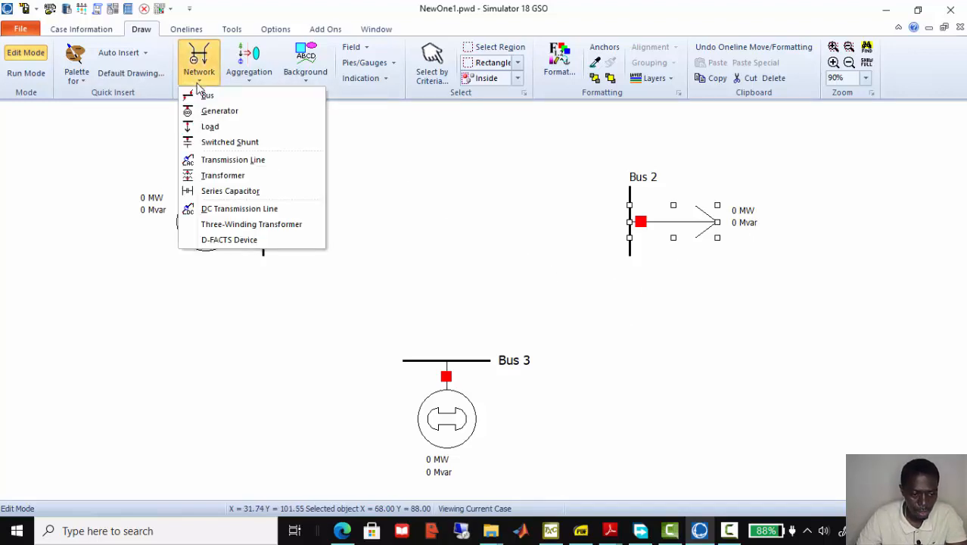
left_click(242, 161)
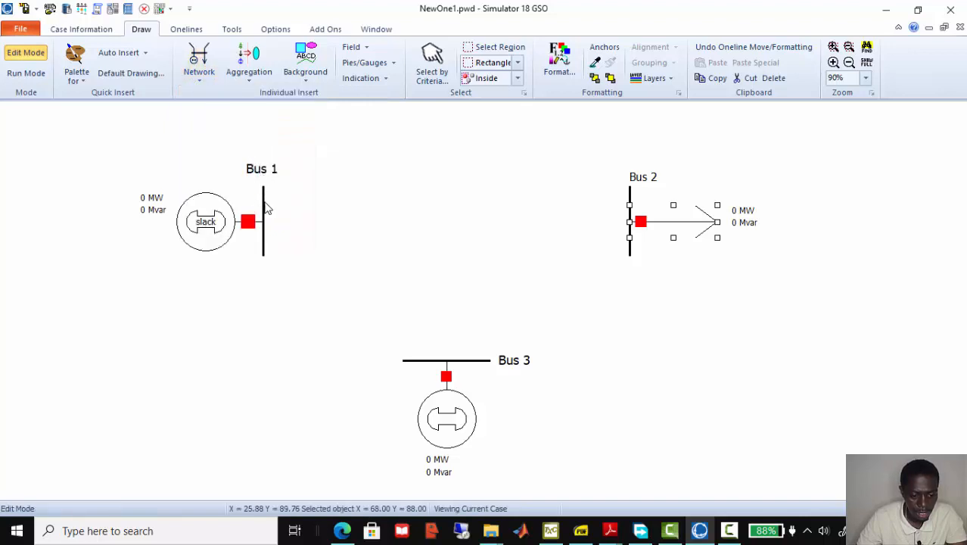
left_click(263, 196)
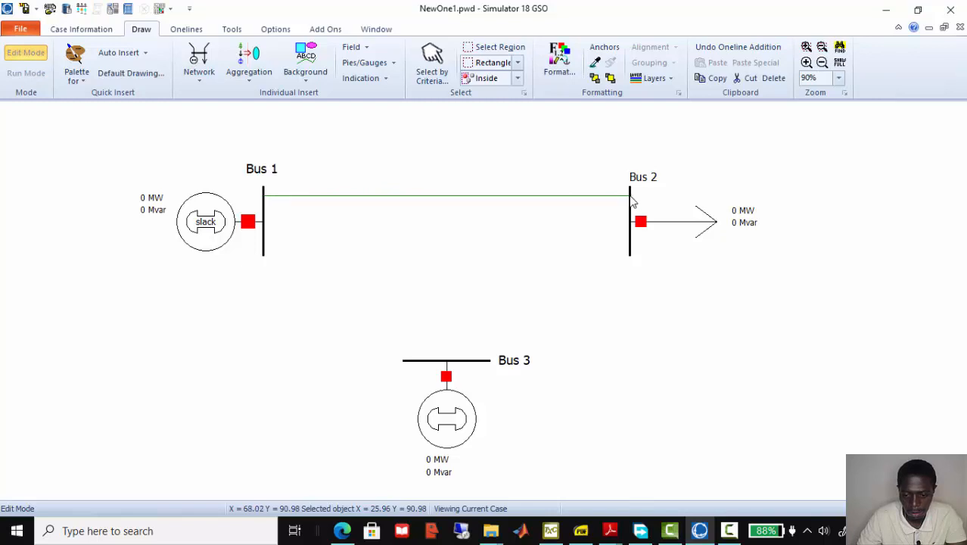
double_click(633, 199)
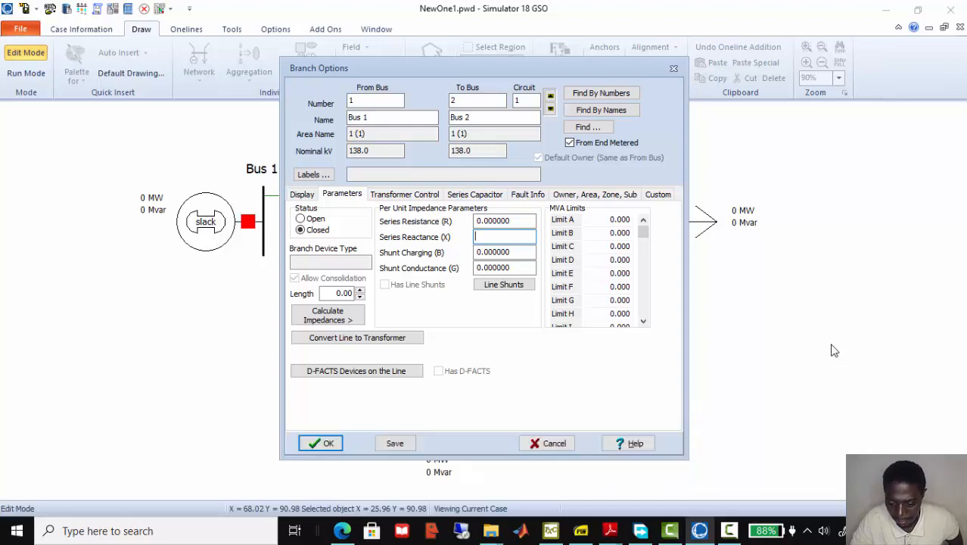
- Look up the line impedances in EE570_SLIDES.pdf, and set the Bus 1–Bus 2 line's series resistance to 0.02 and series reactance to 0.04
mouse_move(583, 534)
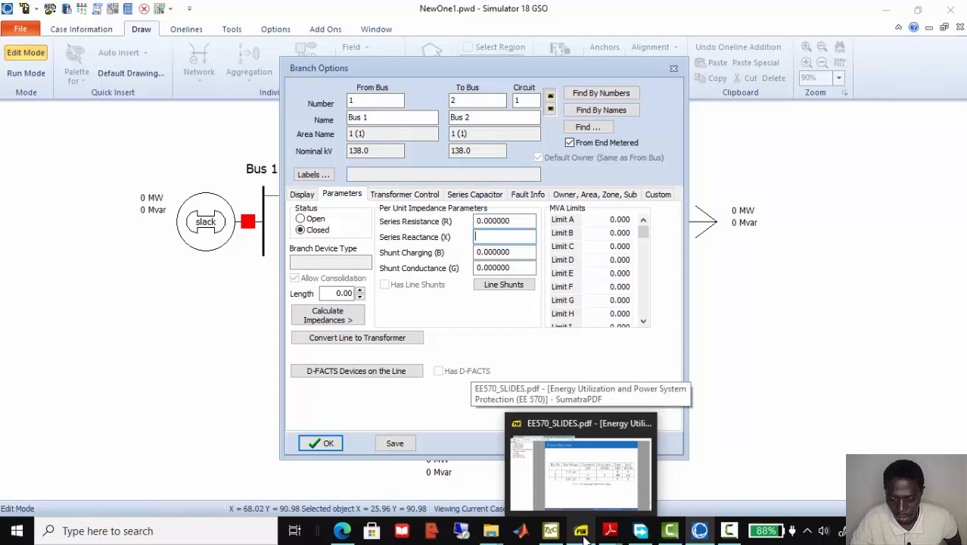
left_click(580, 484)
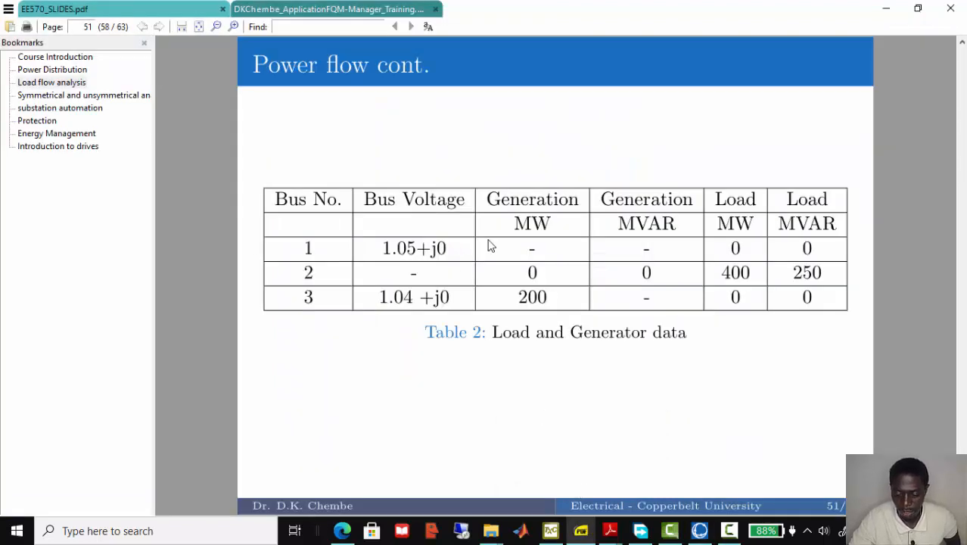
scroll(488, 244, "up", 1)
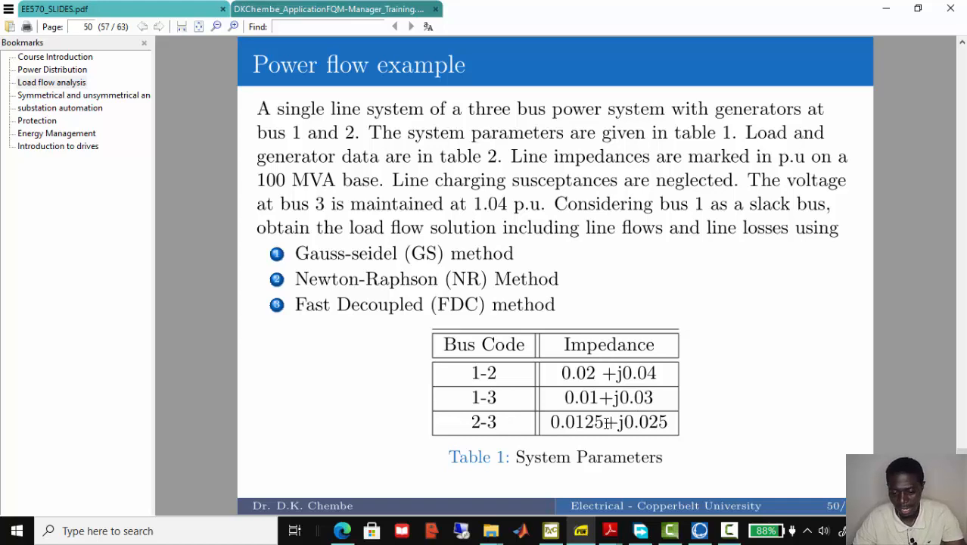
left_click(700, 531)
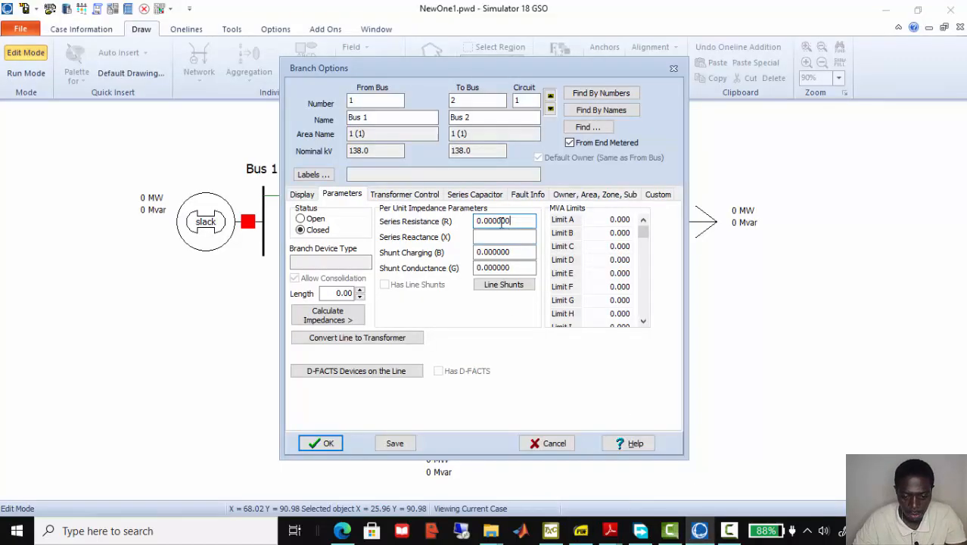
left_click_drag(521, 221, 459, 221)
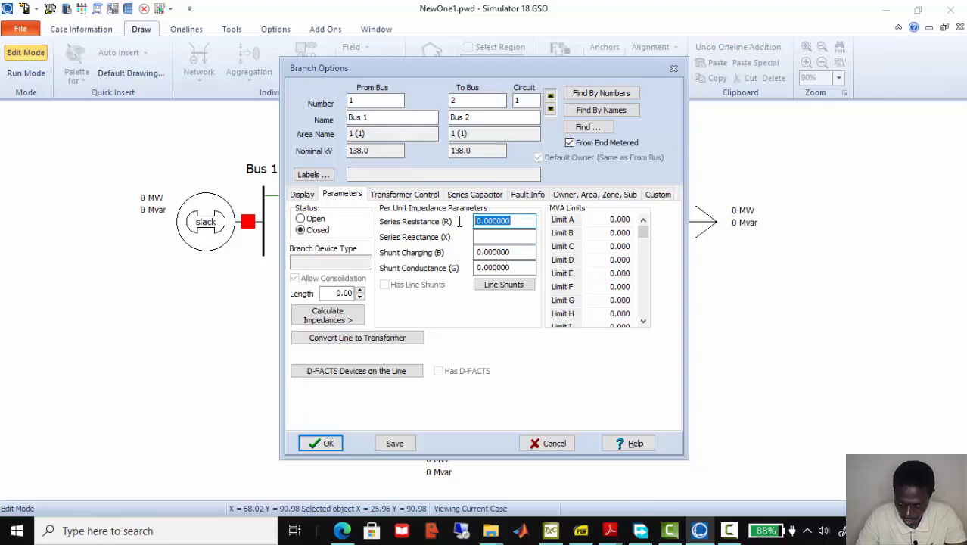
type("0.02")
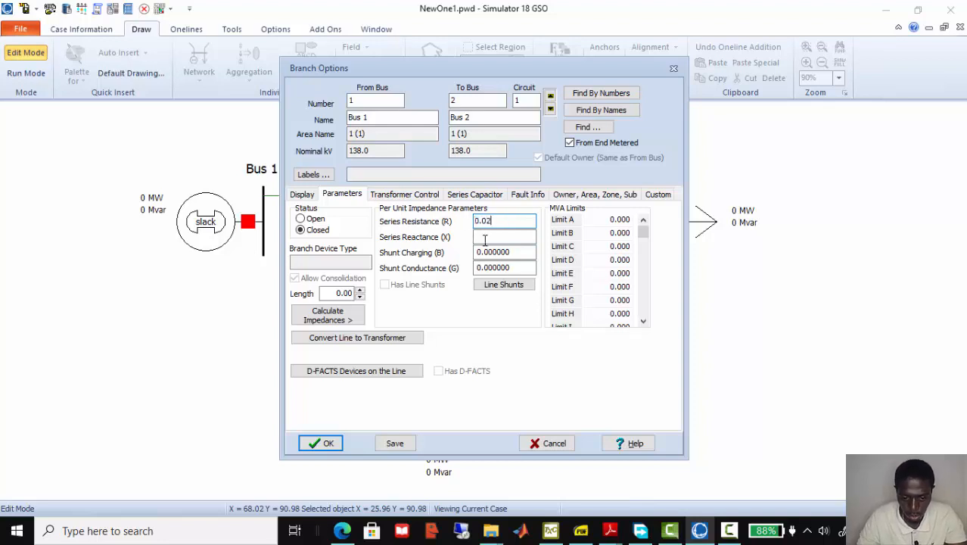
left_click(492, 236)
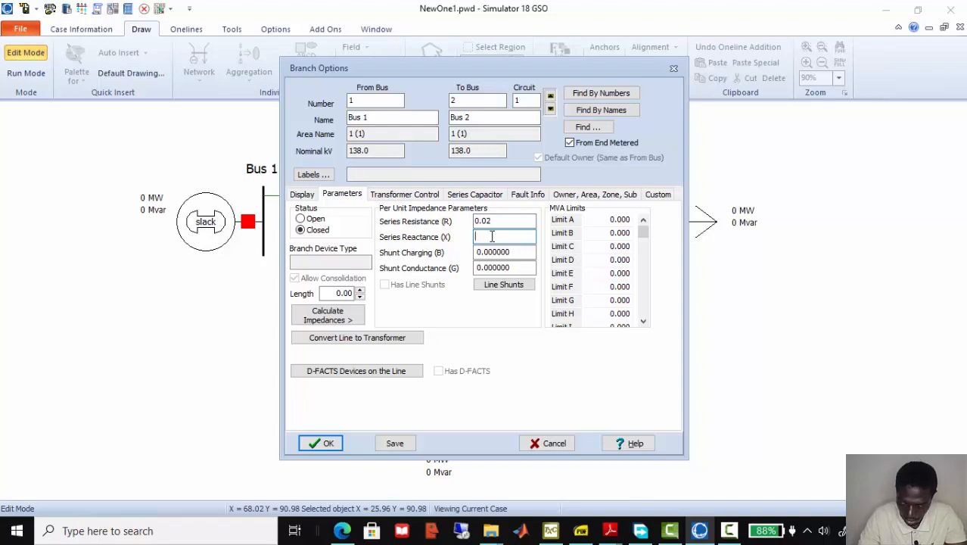
type("0.04")
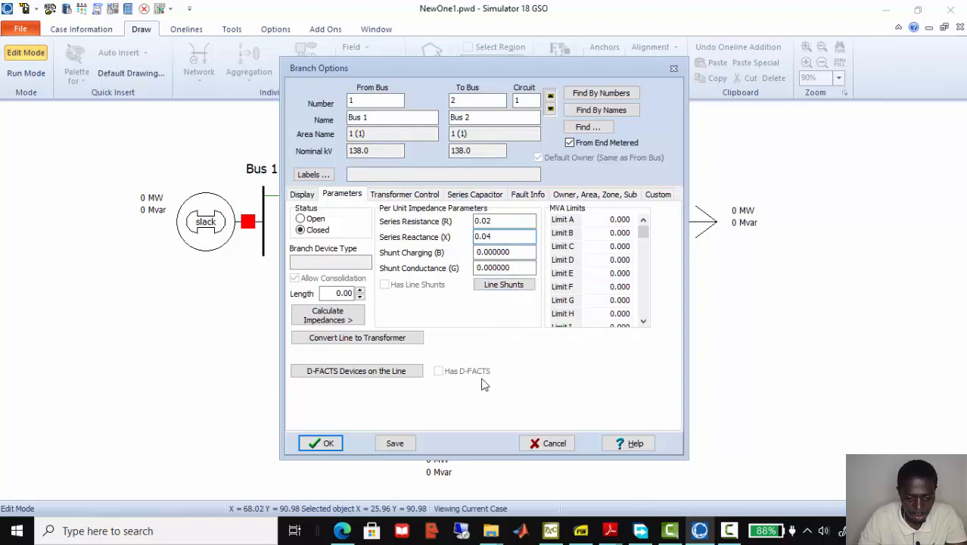
- Review the Bus 1–Bus 2 line's display options and save the line to the oneline
left_click(300, 195)
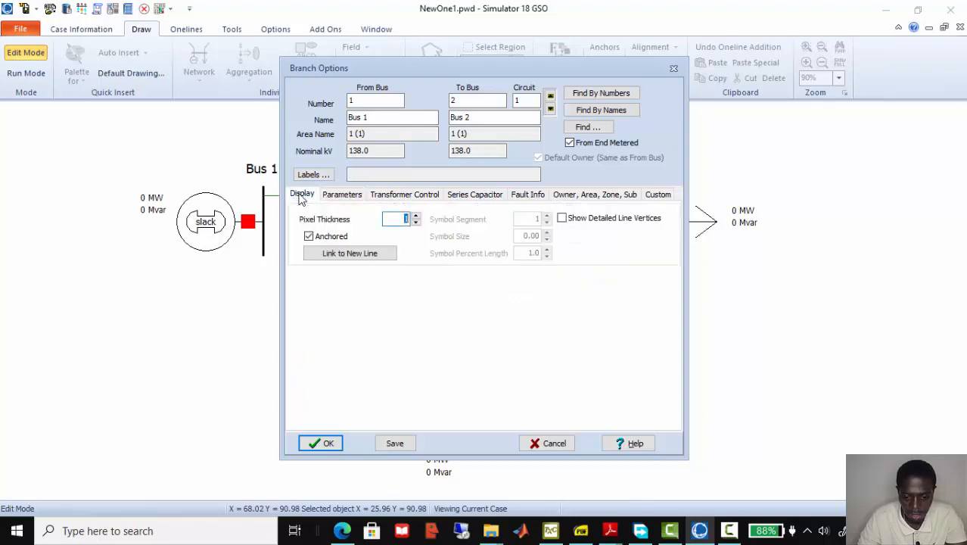
left_click(358, 195)
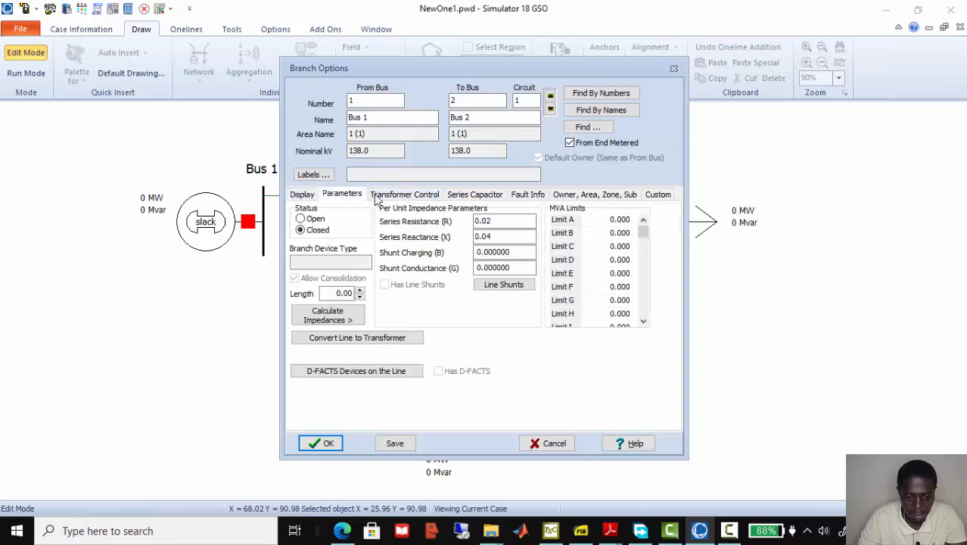
left_click(393, 446)
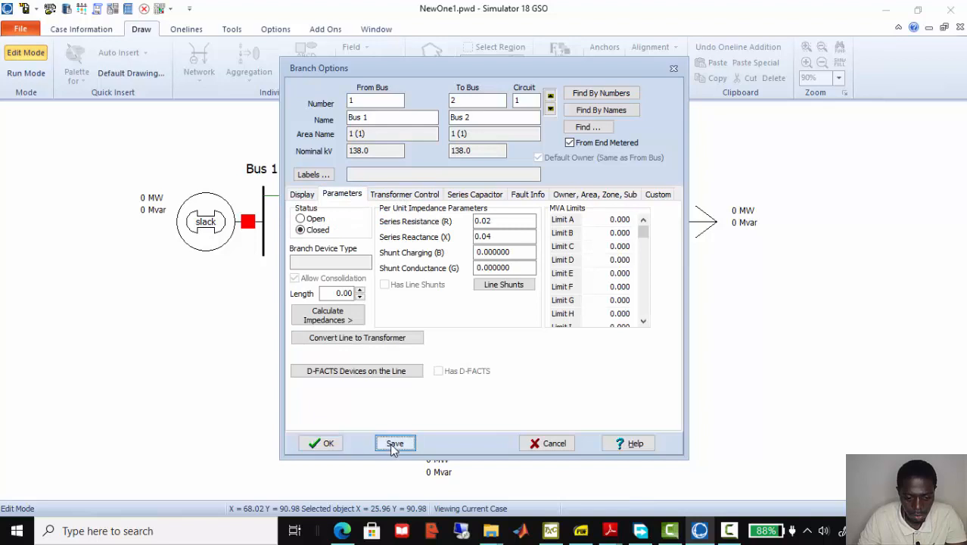
left_click(330, 446)
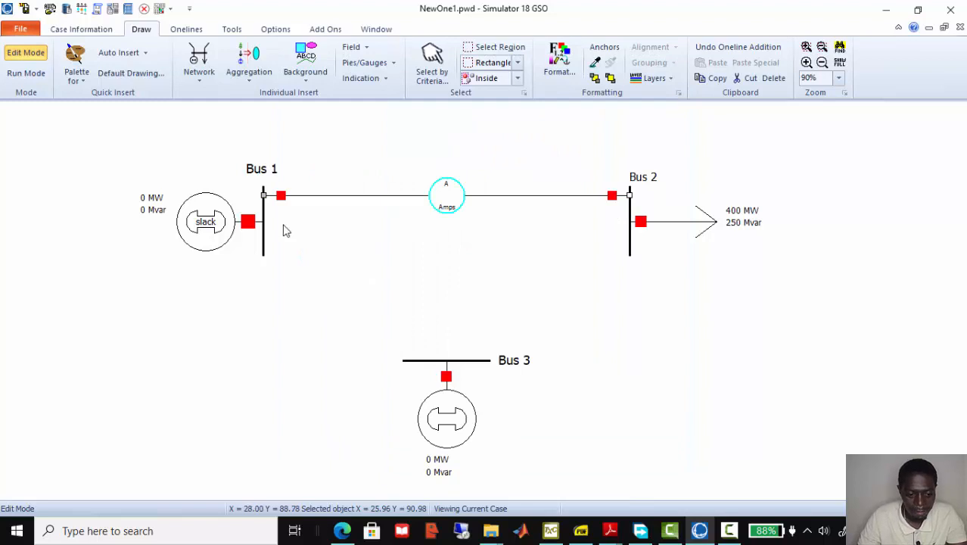
left_click(214, 84)
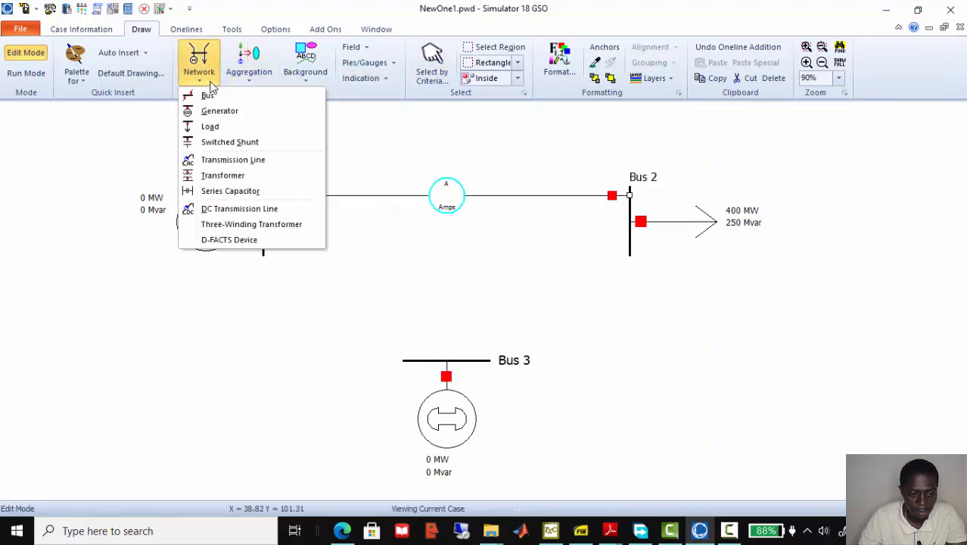
left_click(231, 161)
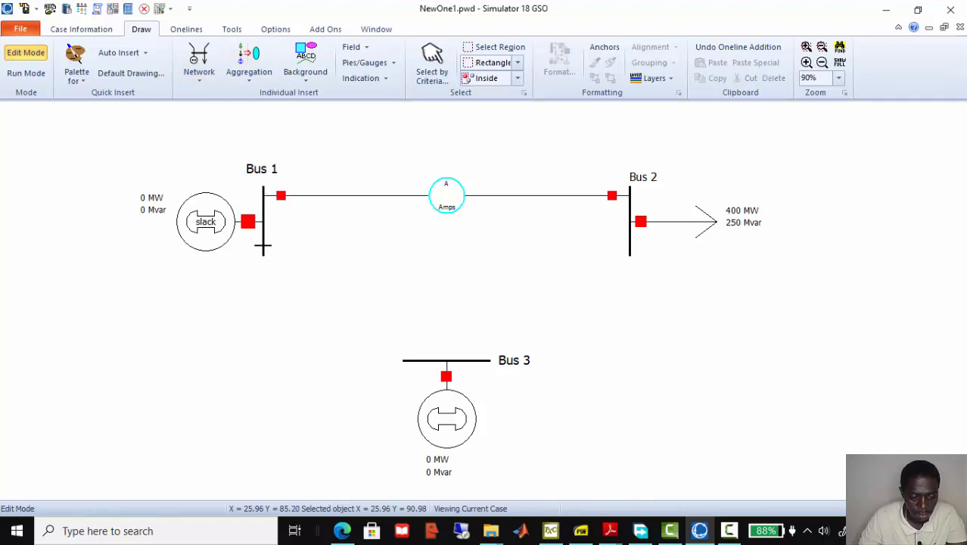
left_click(263, 244)
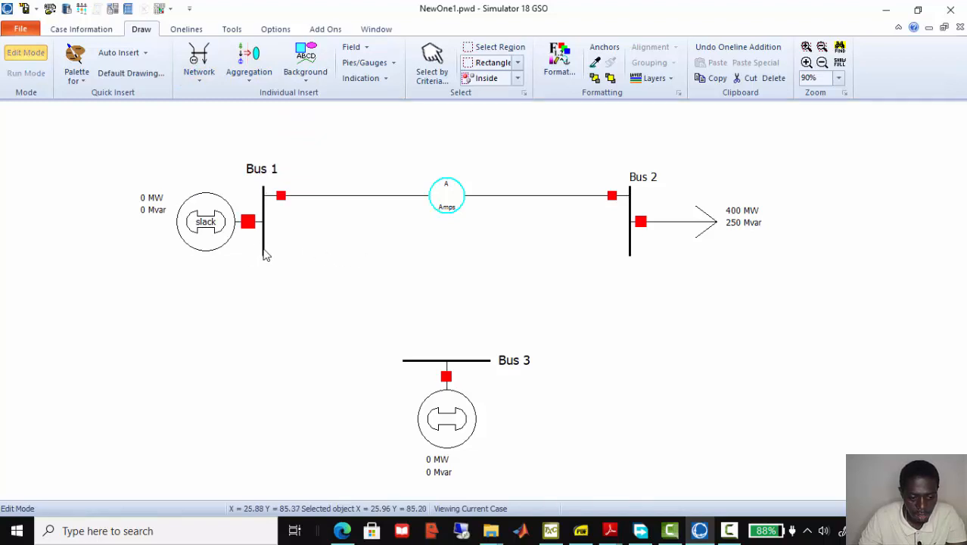
- Draw a transmission line from the lower part of the Bus 1 bar horizontally, then straight down to the left end of the Bus 3 bar
left_click(208, 85)
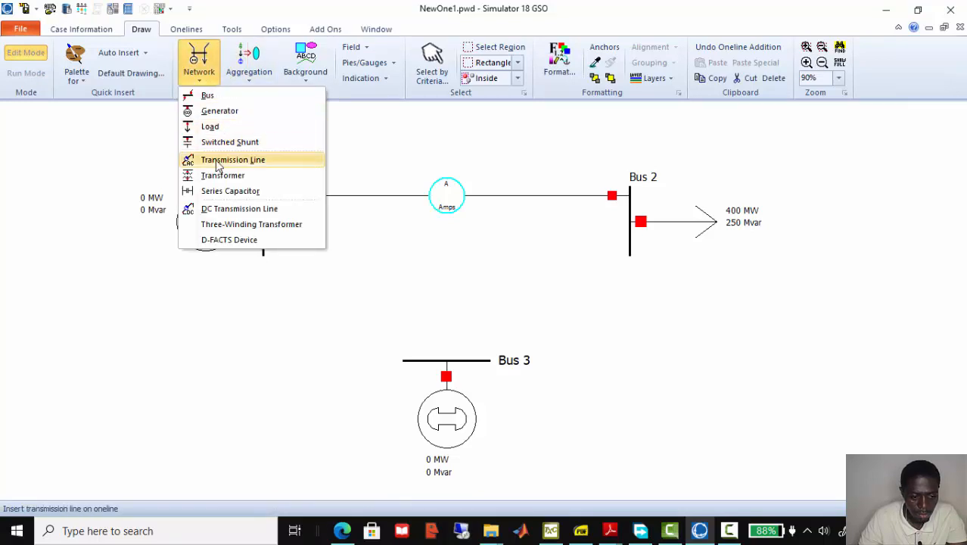
left_click(231, 160)
left_click(262, 246)
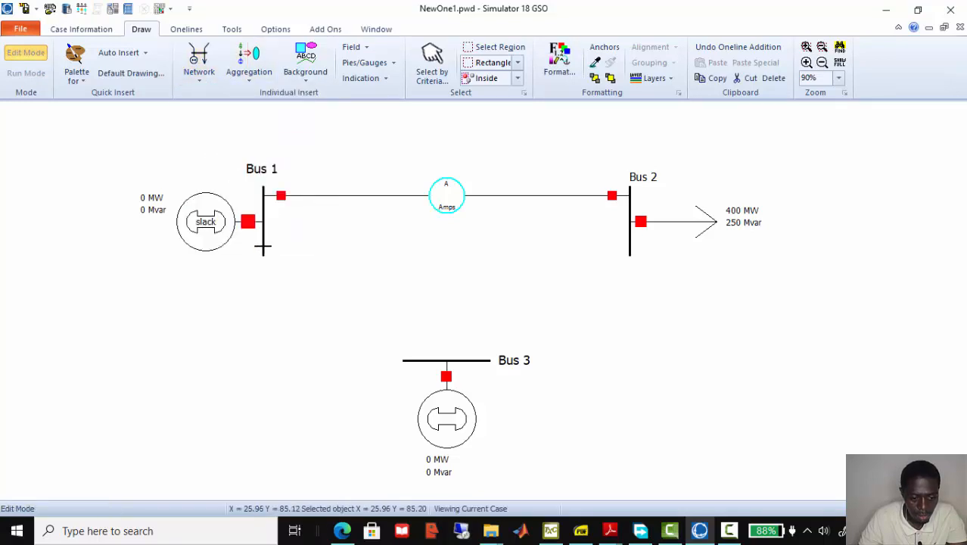
left_click(411, 249)
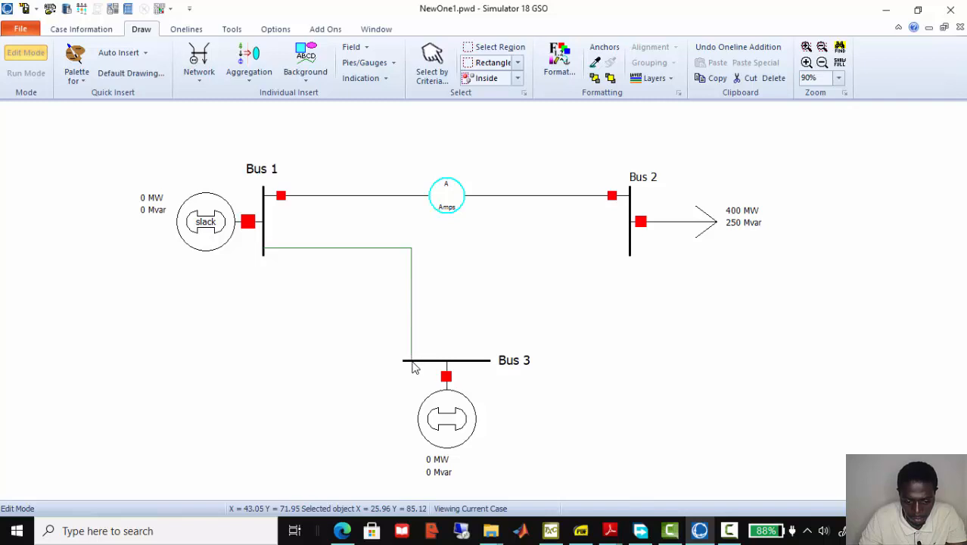
double_click(413, 364)
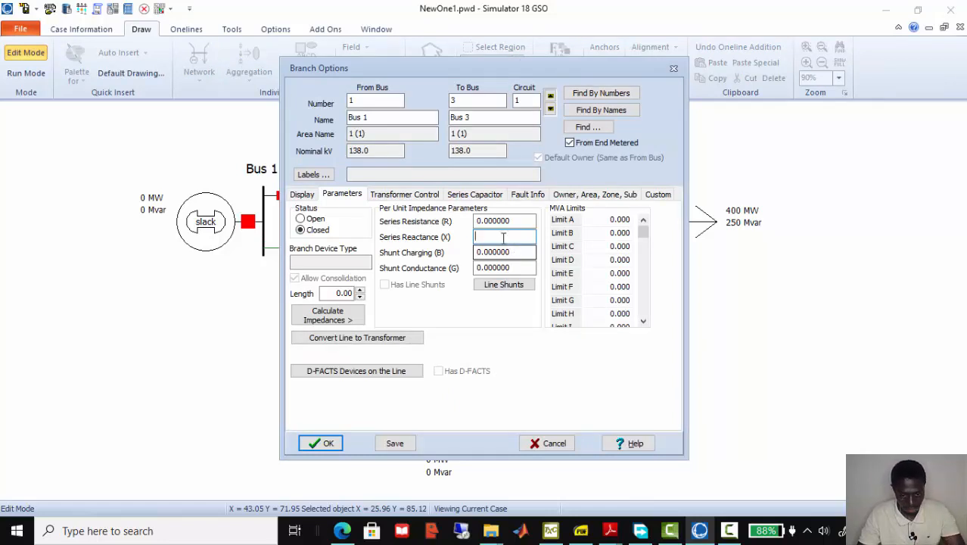
- Set the Bus 1–Bus 3 line's series resistance to 0.01 and series reactance to 0.03, and save the line to the oneline
left_click_drag(530, 221, 479, 221)
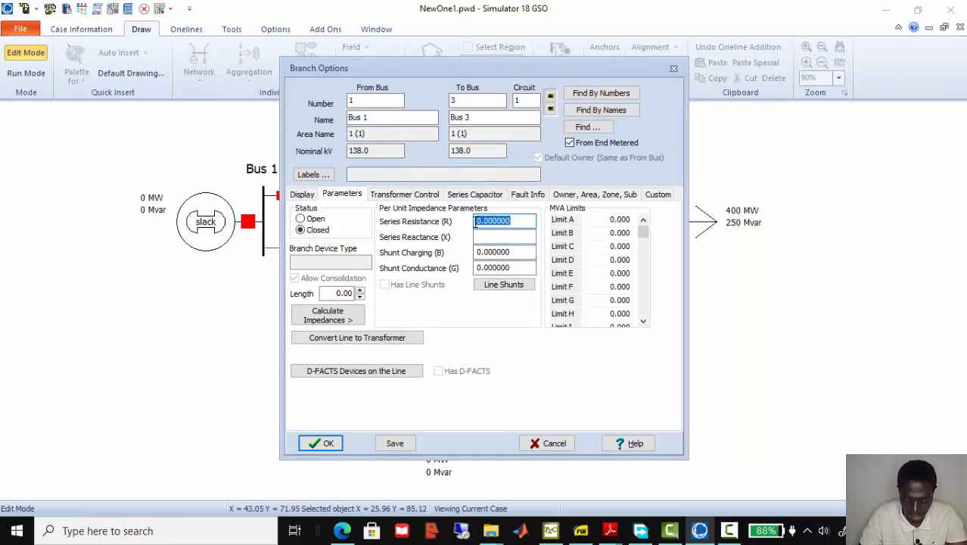
type("0.0")
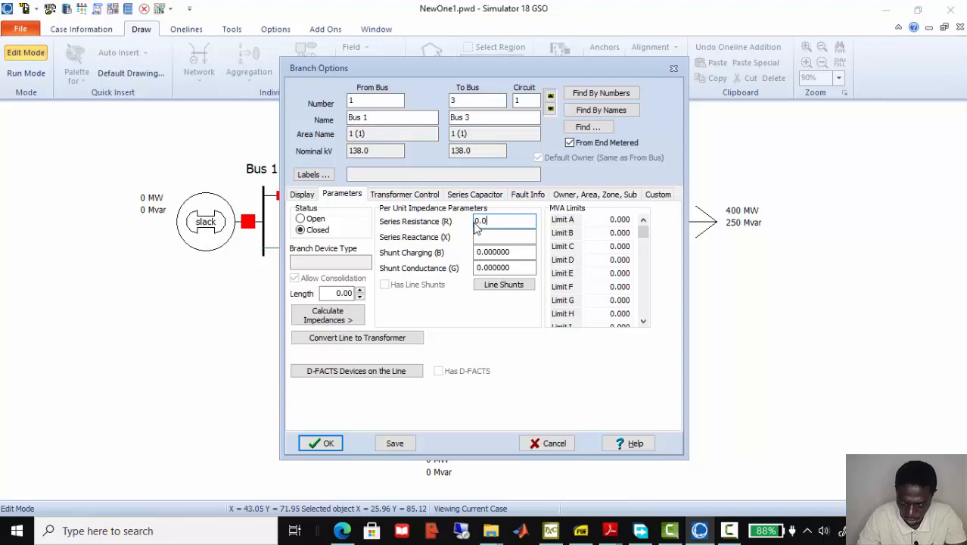
type("1")
left_click(495, 237)
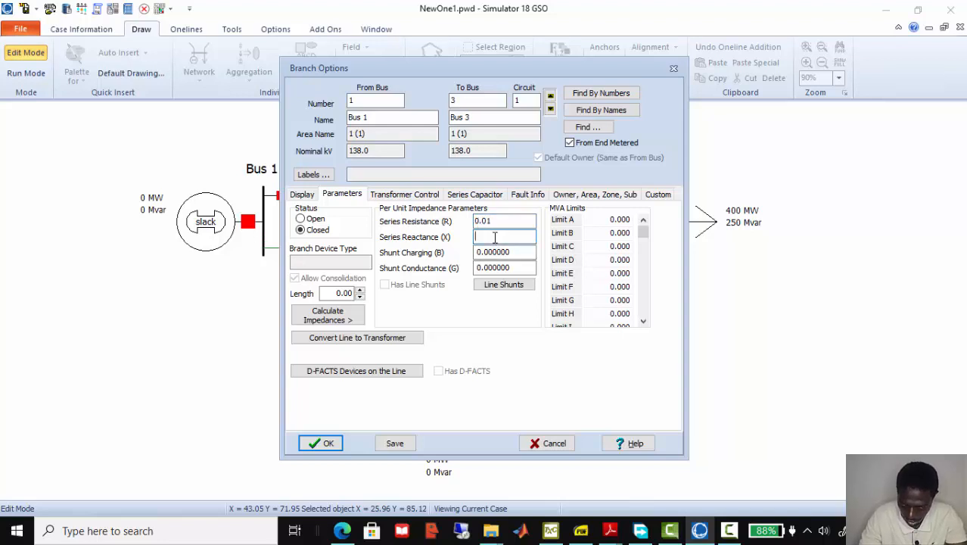
left_click(505, 252)
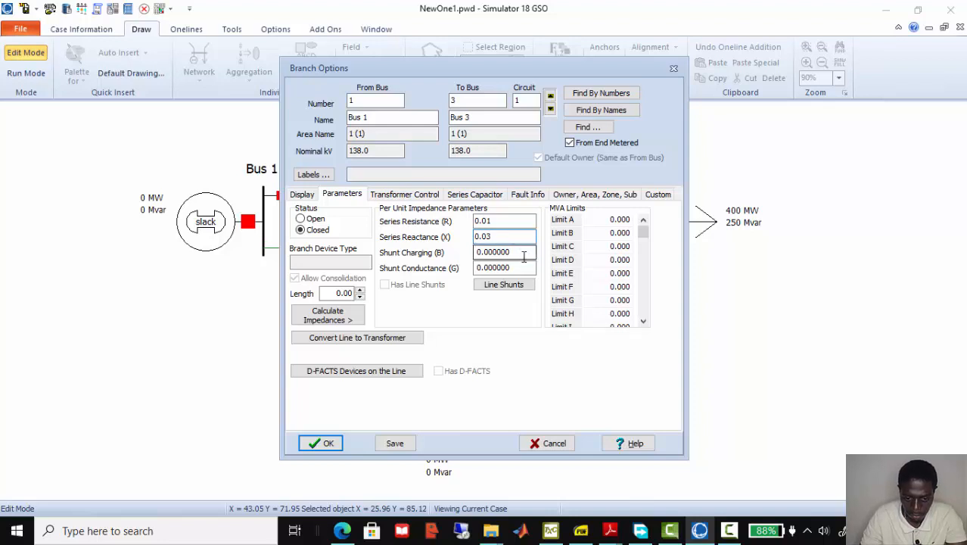
left_click(403, 448)
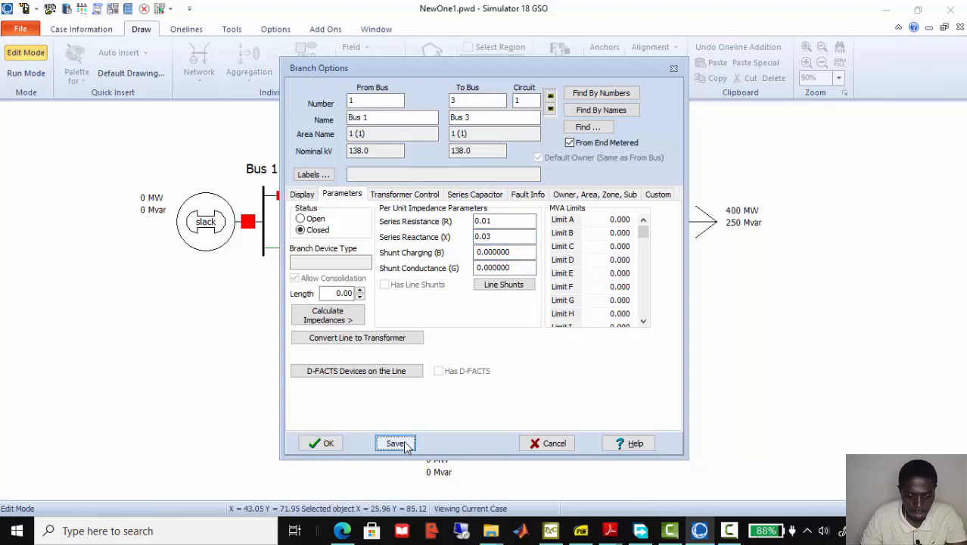
left_click(324, 444)
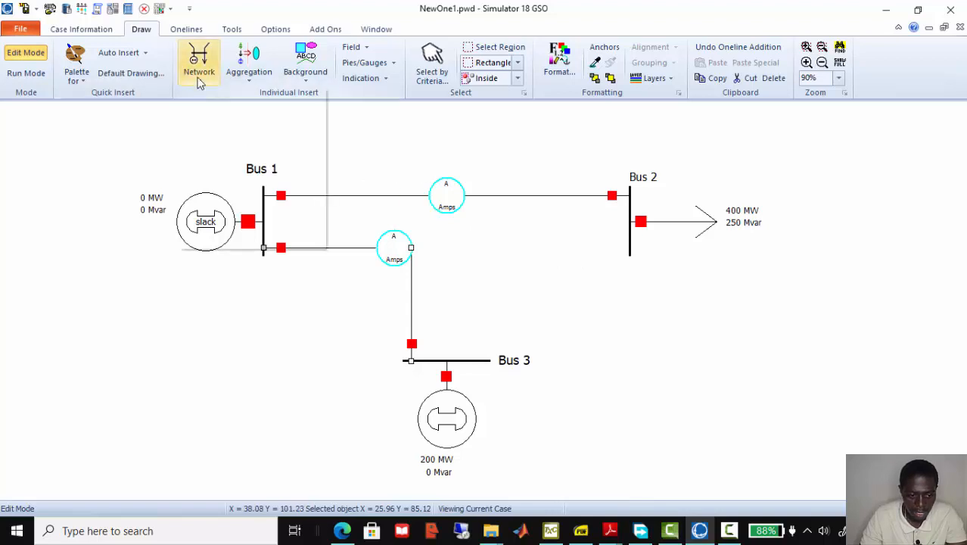
left_click(198, 74)
left_click(216, 158)
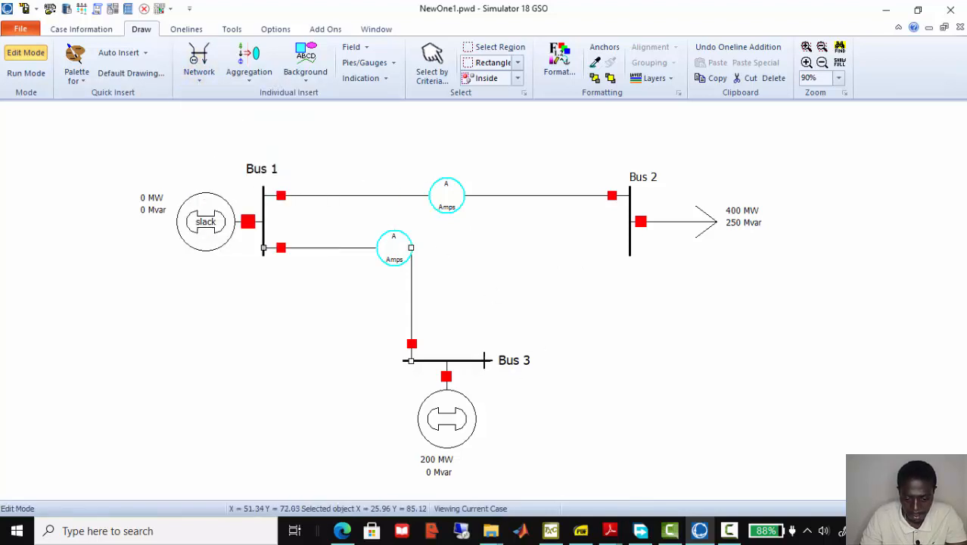
double_click(485, 360)
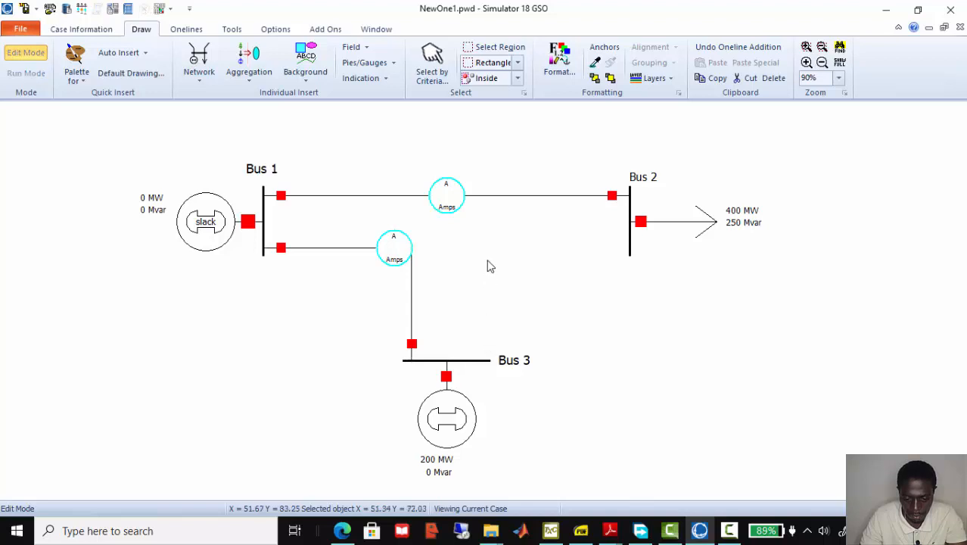
- Draw a transmission line from the right end of the Bus 3 bar straight up, then across to the lower part of the Bus 2 bar
left_click(206, 74)
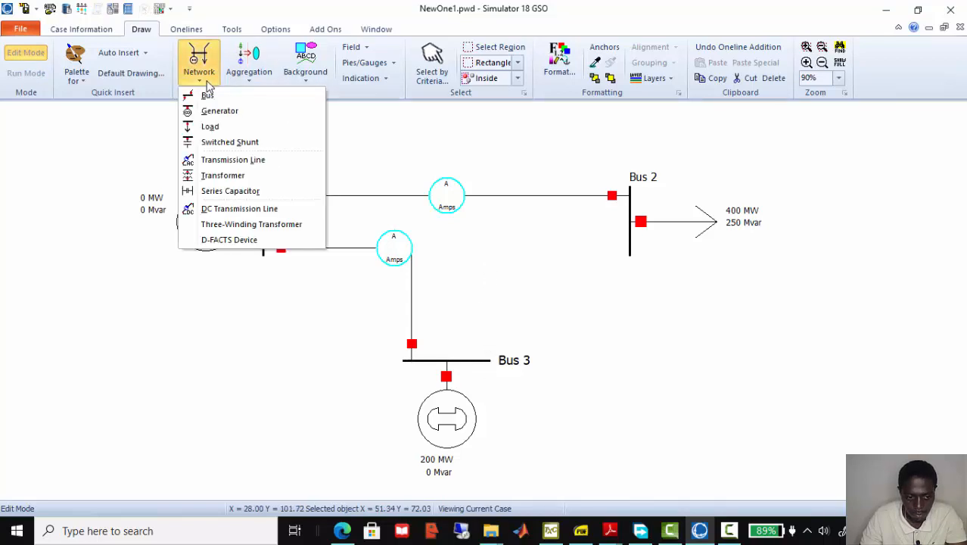
left_click(207, 162)
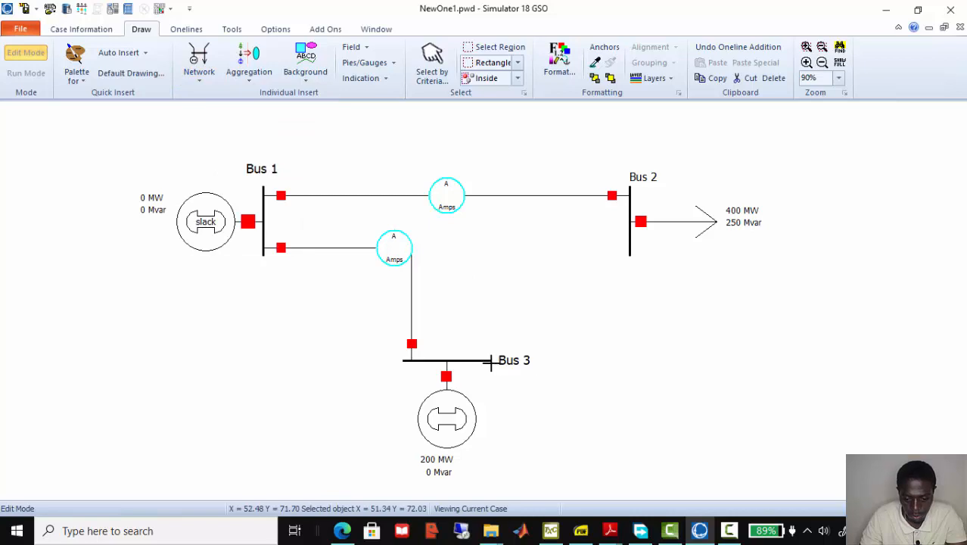
left_click(483, 361)
left_click(483, 248)
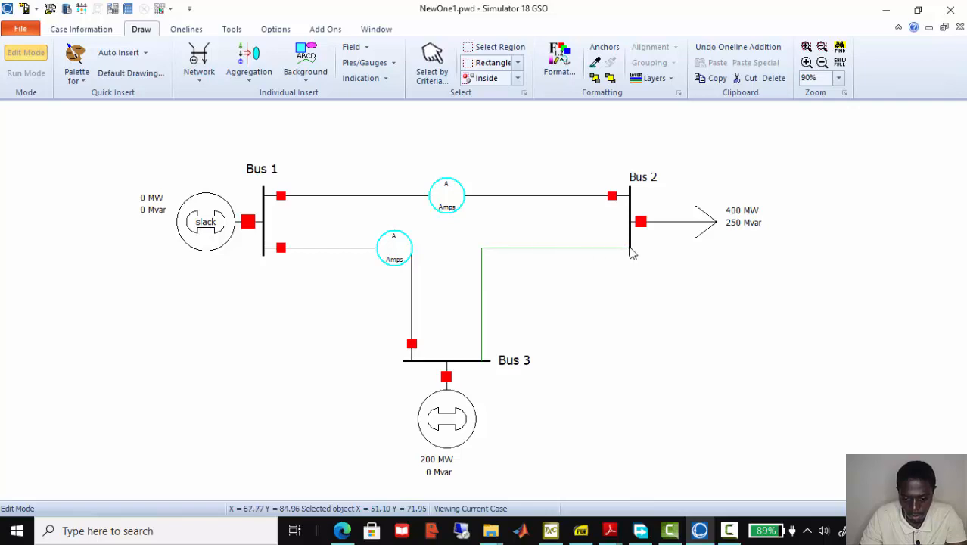
double_click(631, 251)
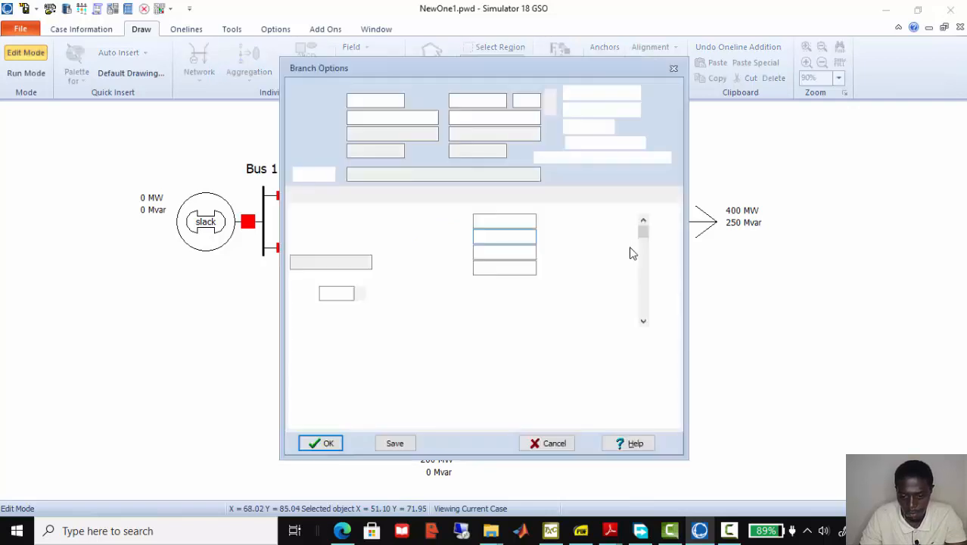
- Set the Bus 3–Bus 2 line's series resistance to 0.0125 and series reactance to 0.025, and save the line to the oneline
left_click_drag(514, 220, 466, 221)
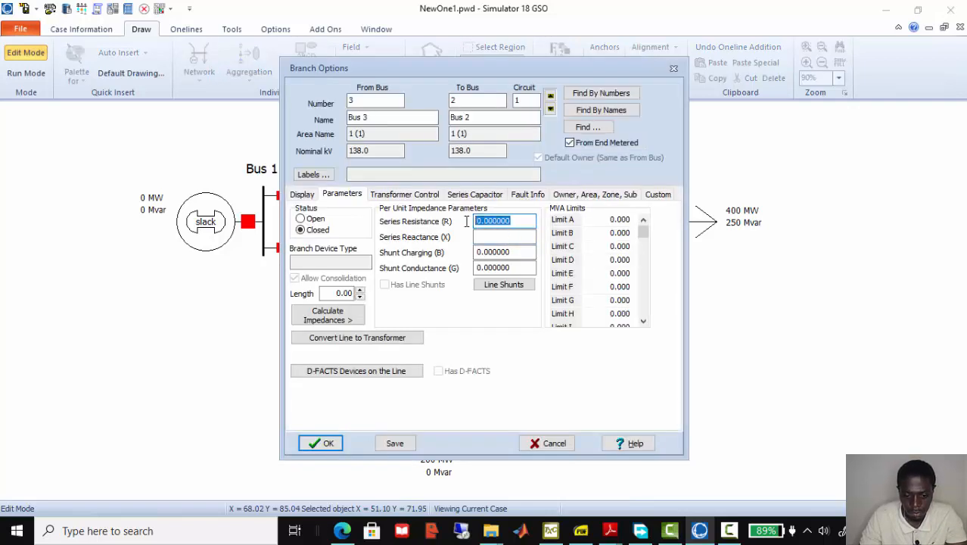
type("0.")
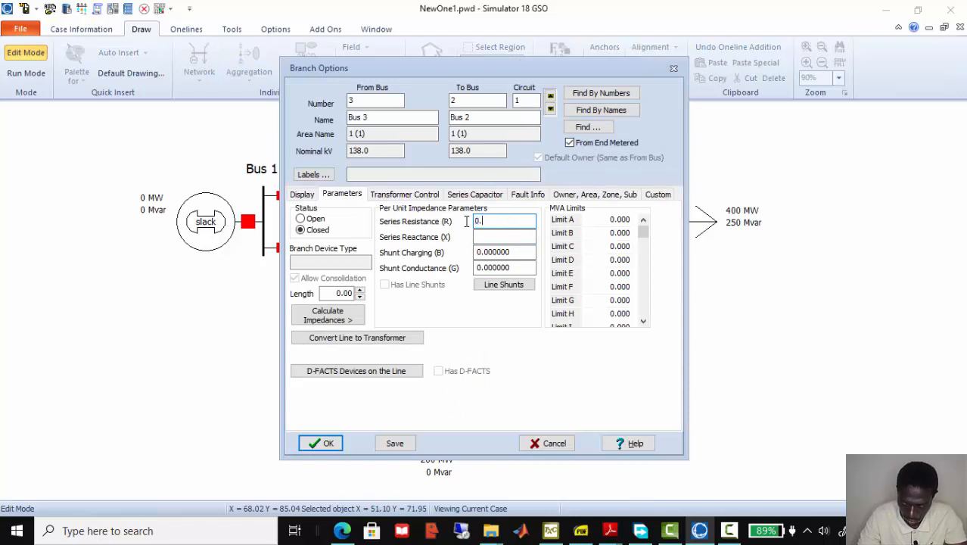
type("0125")
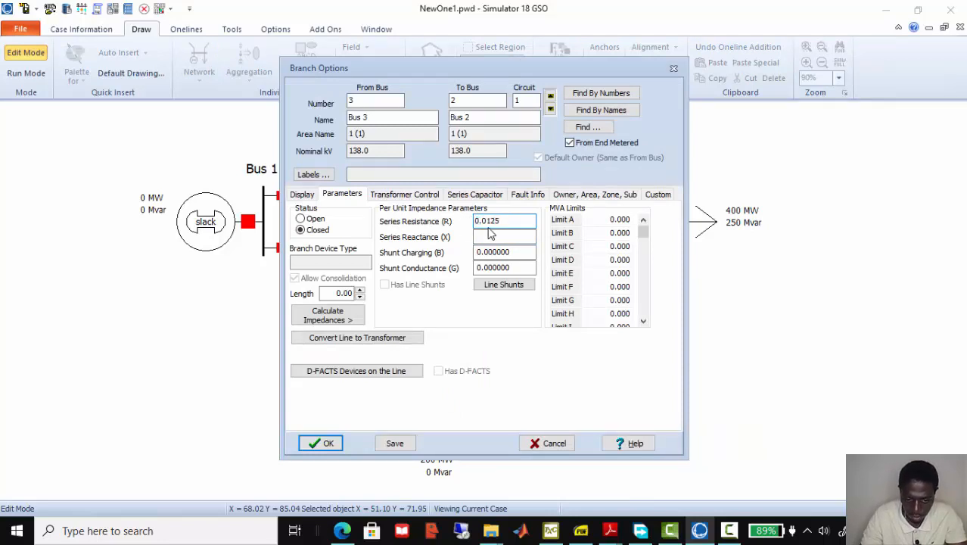
left_click(493, 236)
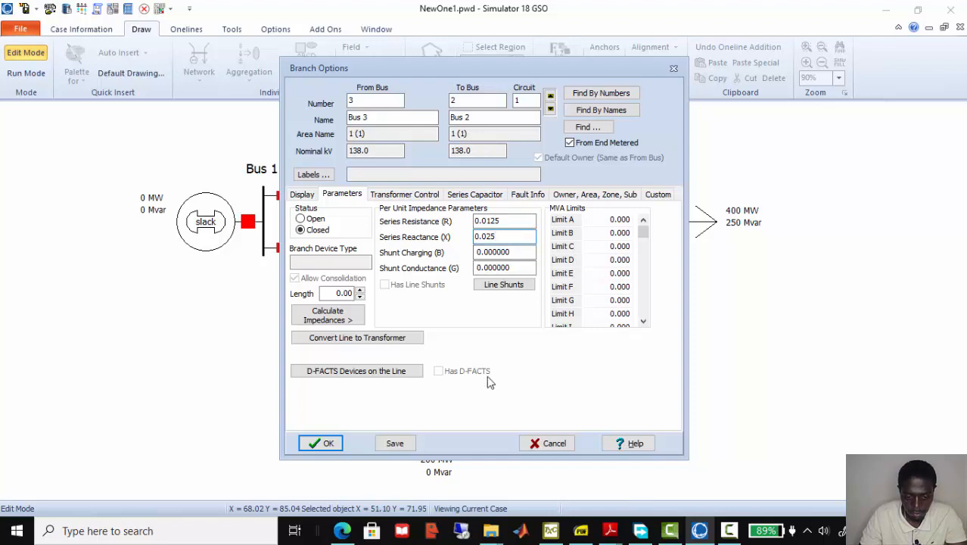
left_click(399, 445)
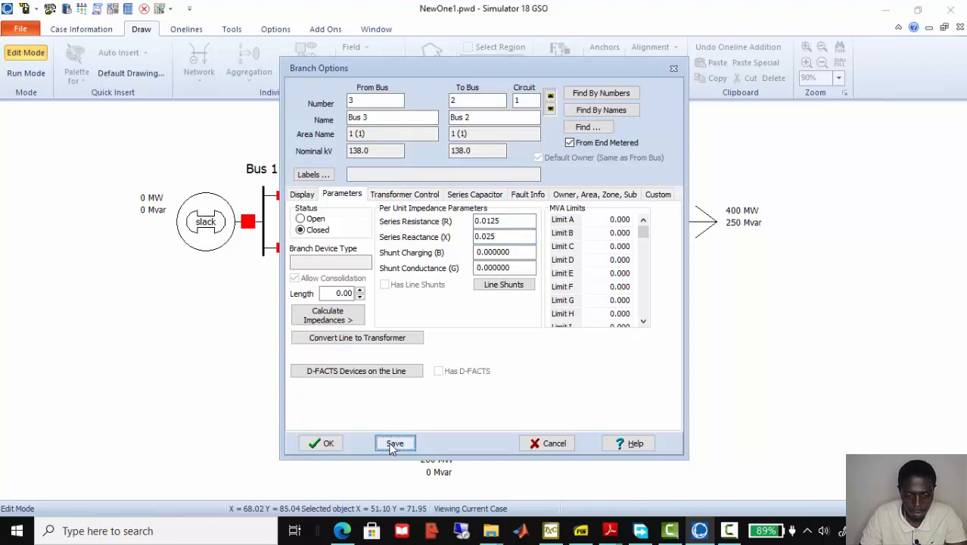
left_click(331, 446)
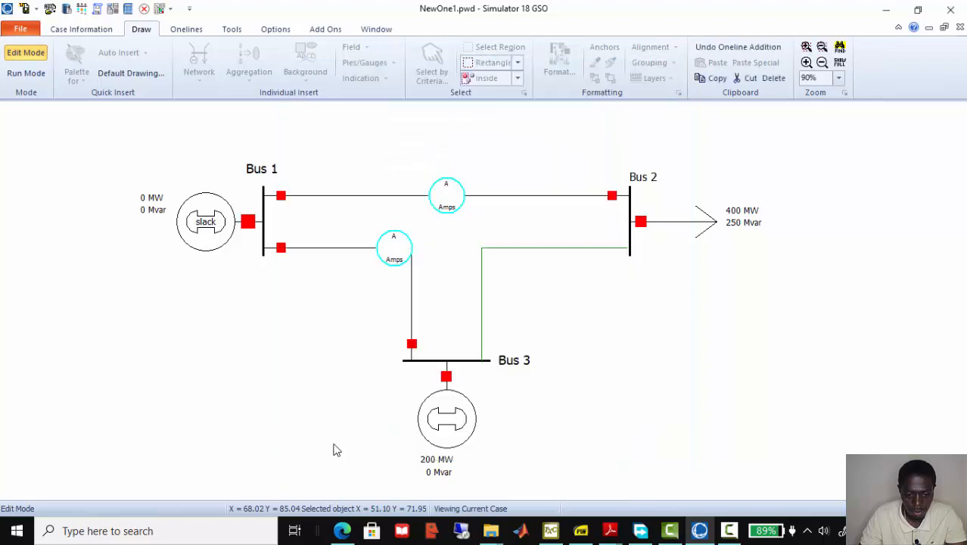
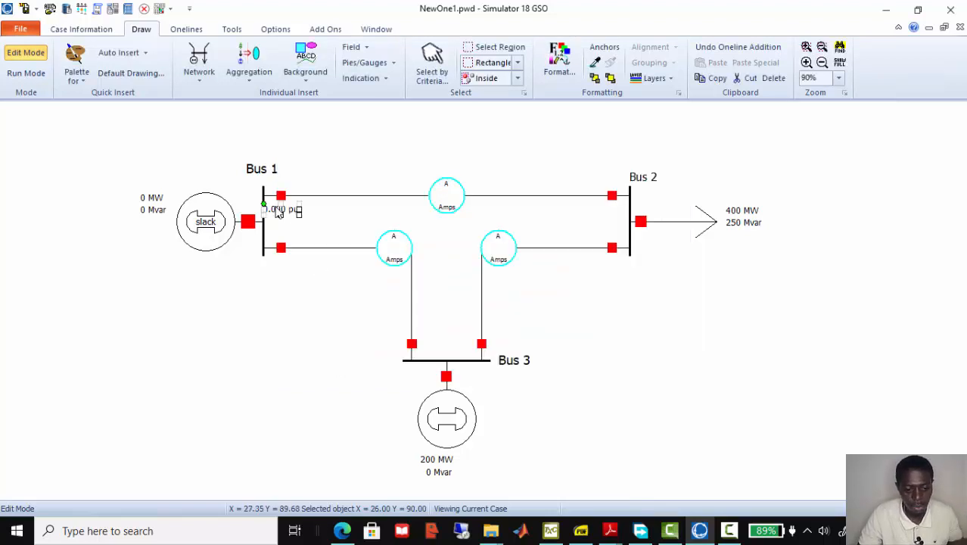
- Move the Bus 1 per-unit voltage field from the bus bar to just above the Bus 1 label
left_click_drag(278, 214, 261, 152)
left_click(291, 155)
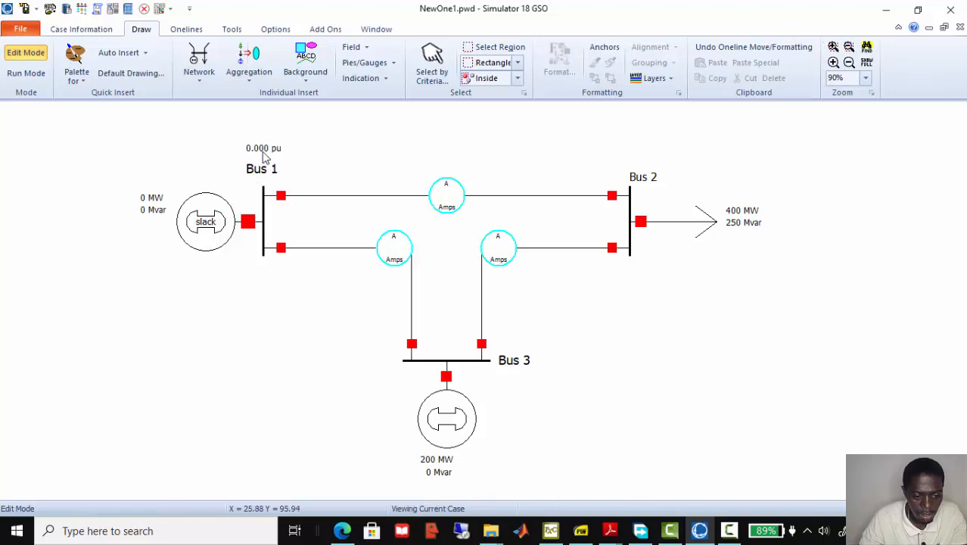
left_click(264, 151)
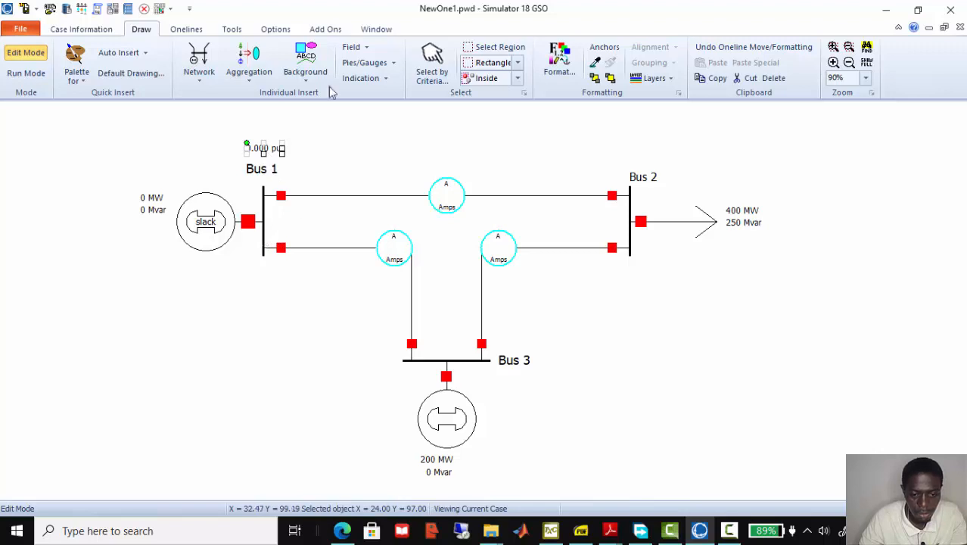
- Add a Bus Angle (degrees) field for Bus 1 and place it between the voltage field and the Bus 1 label
left_click(352, 47)
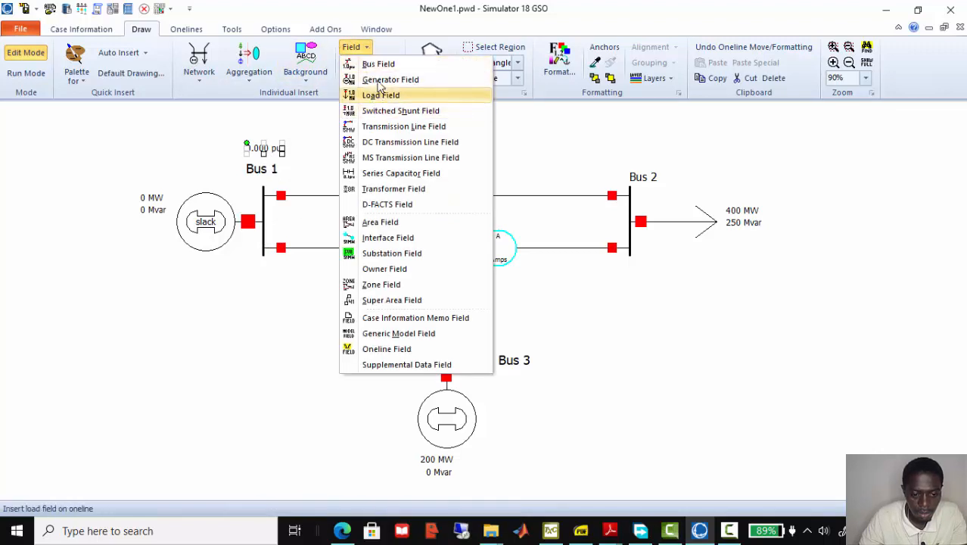
left_click(371, 94)
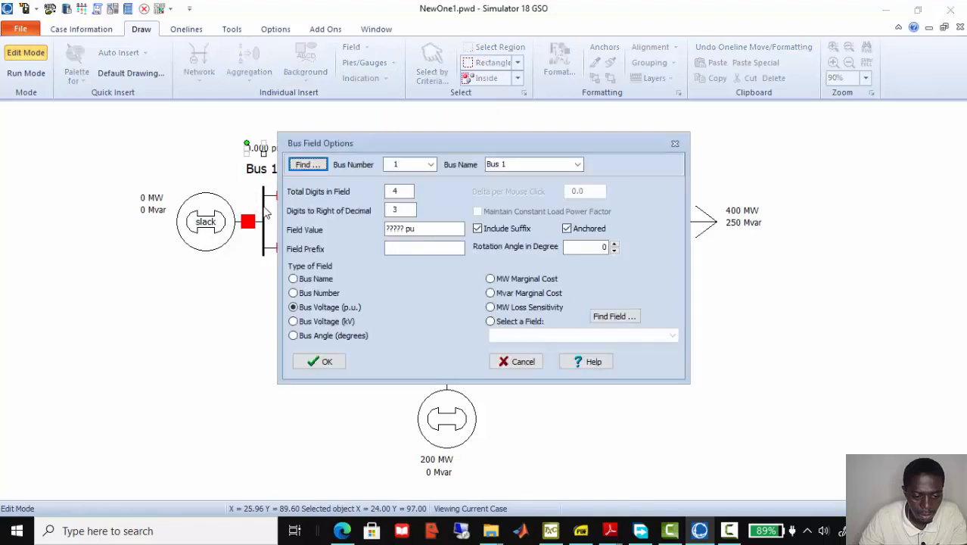
left_click(297, 338)
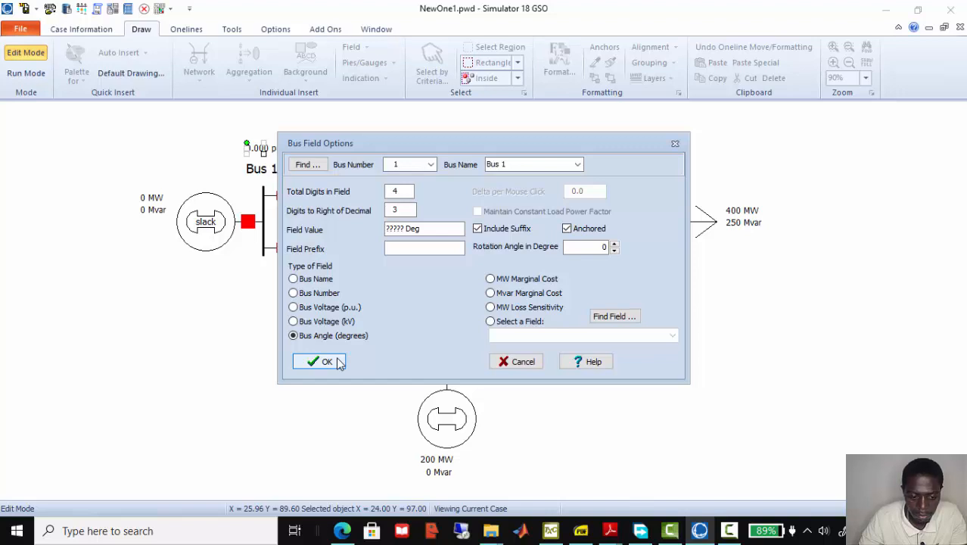
left_click(339, 364)
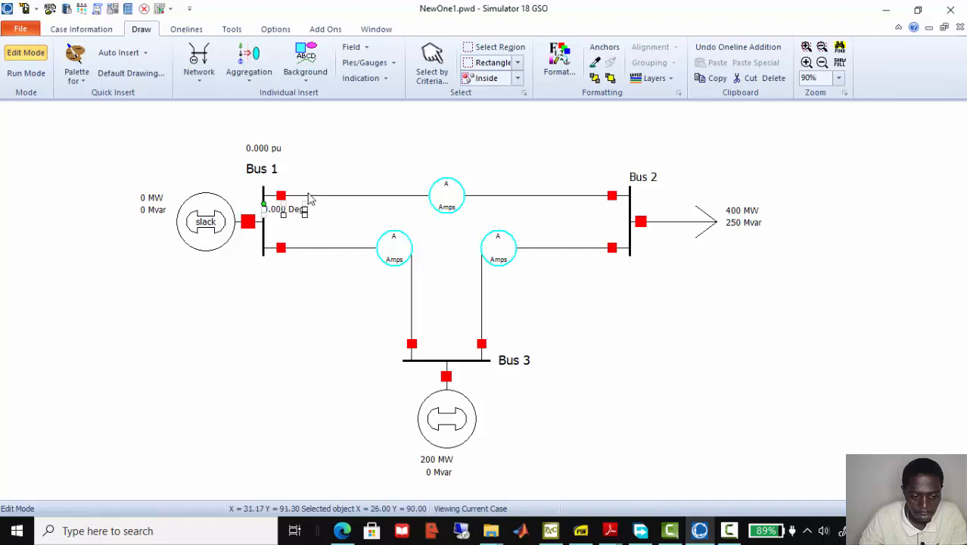
left_click_drag(287, 215, 267, 165)
left_click(314, 169)
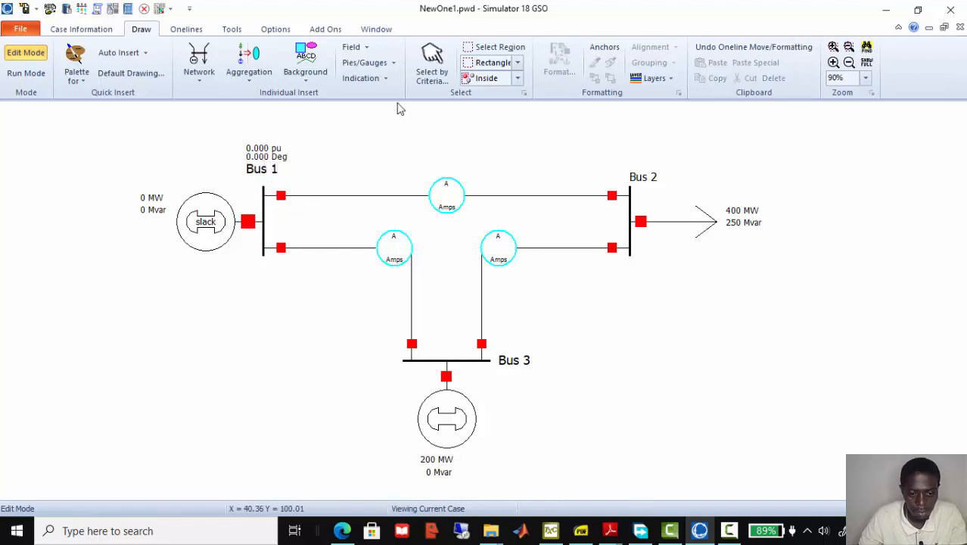
- Add a Bus Voltage (p.u.) field for Bus 3 and place it just below the Bus 3 label
left_click(366, 48)
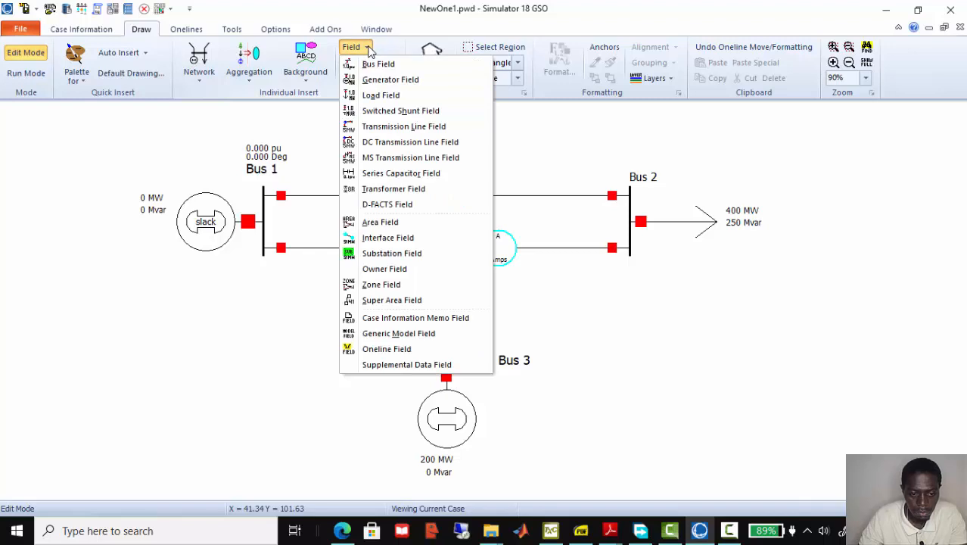
left_click(381, 65)
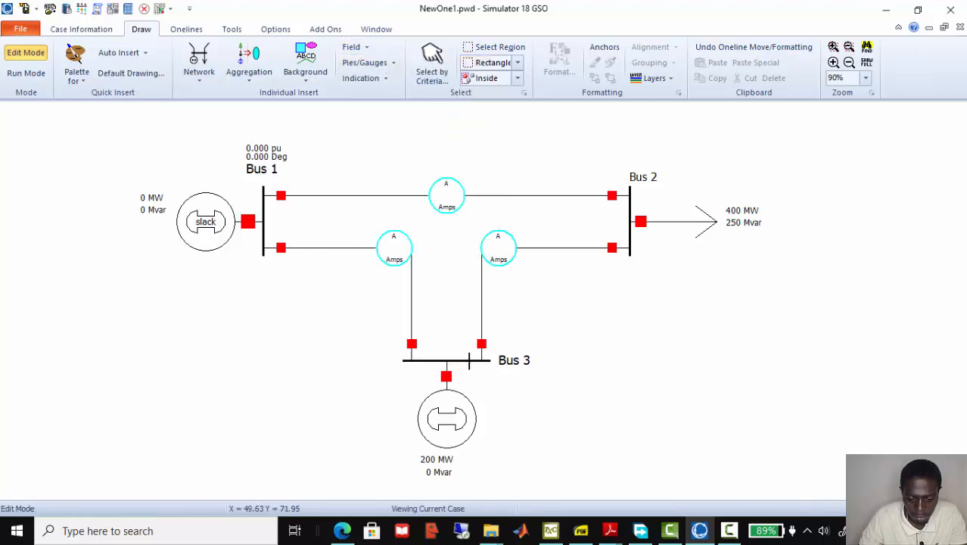
left_click(470, 361)
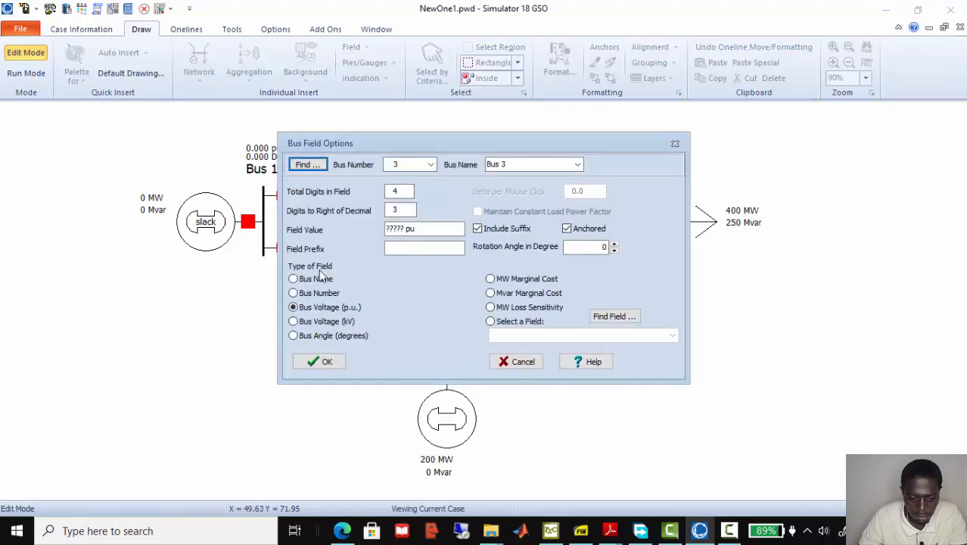
left_click(317, 361)
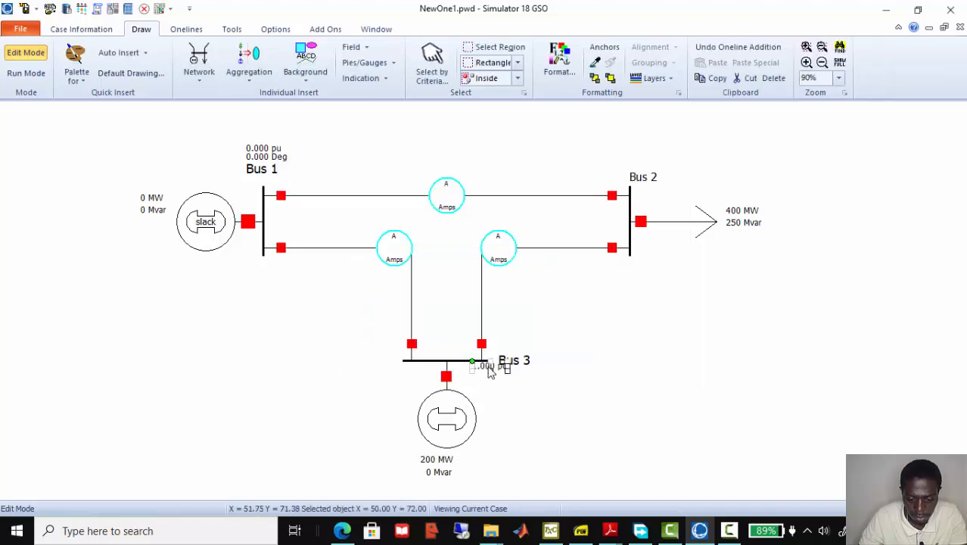
left_click_drag(490, 370, 499, 378)
left_click(541, 383)
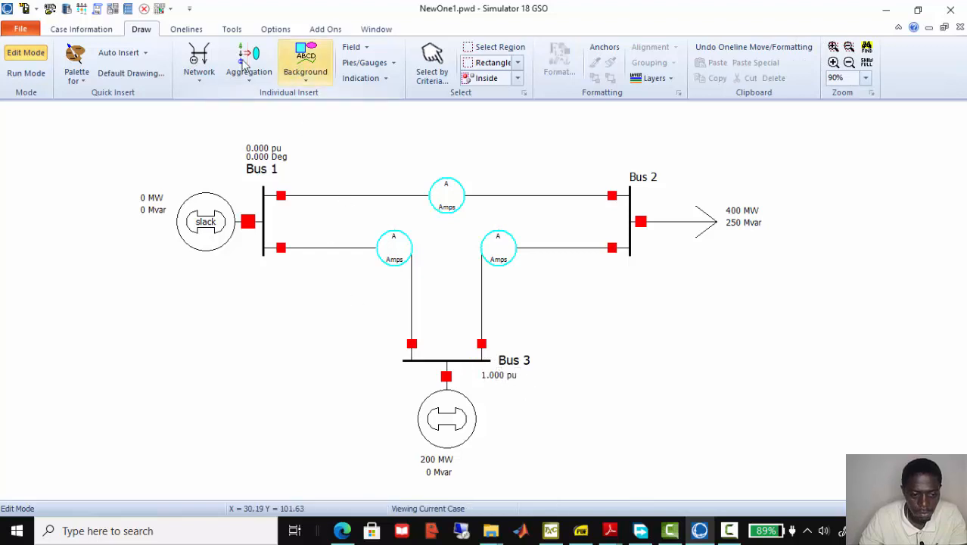
- Add a Bus Angle (degrees) field for Bus 3 and place it directly under the Bus 3 voltage field
left_click(368, 48)
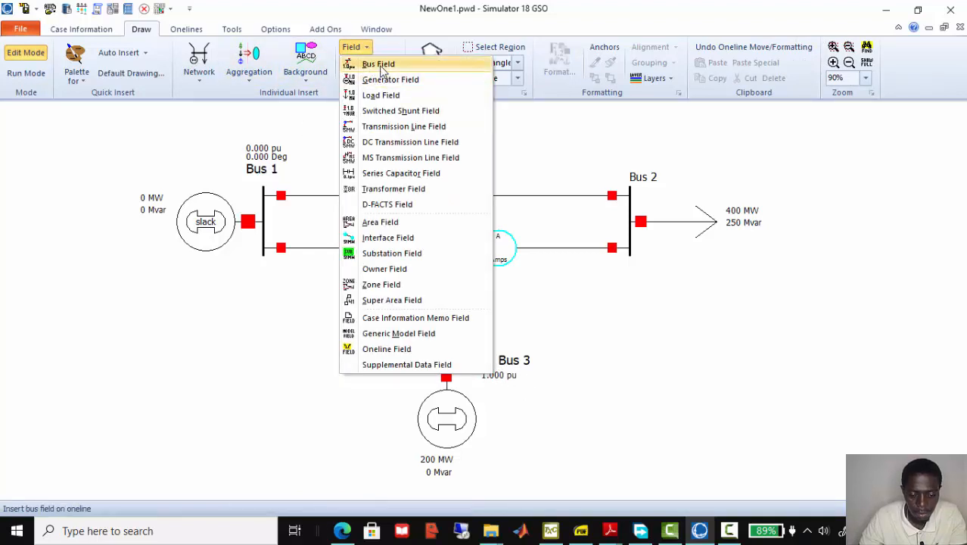
left_click(382, 65)
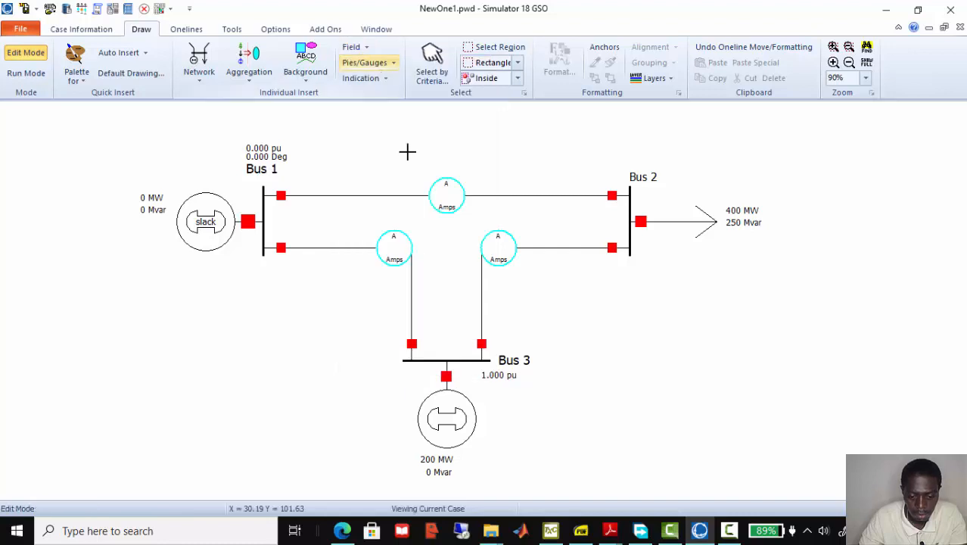
left_click(461, 362)
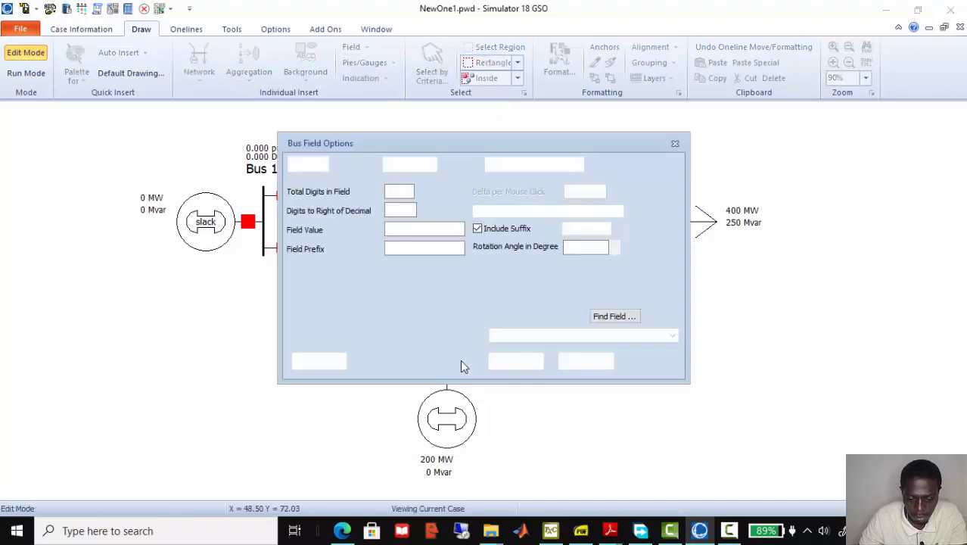
left_click(304, 337)
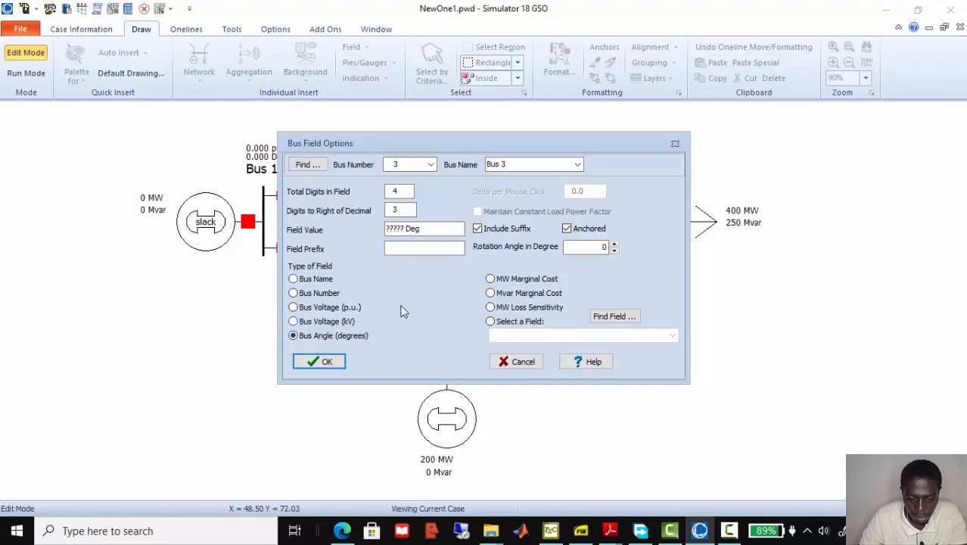
left_click(339, 364)
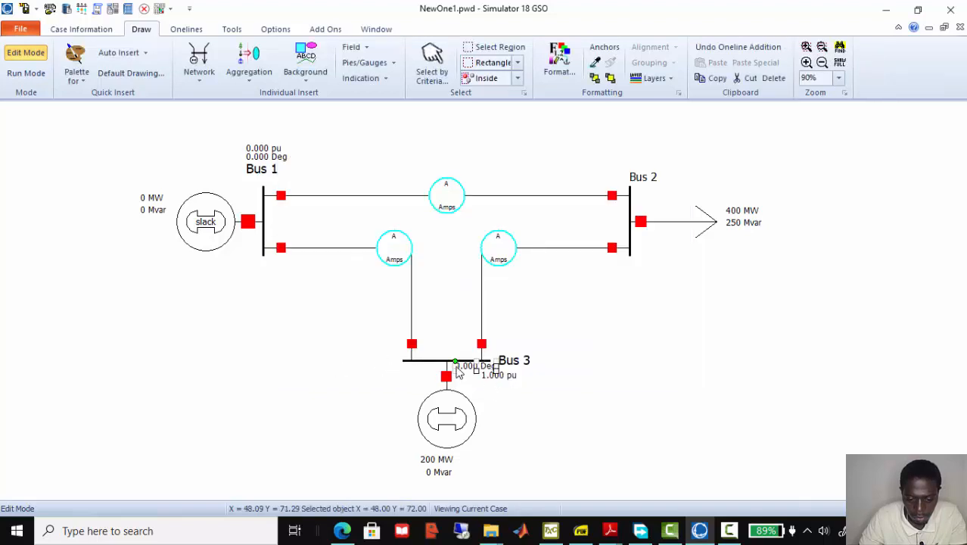
left_click_drag(471, 371, 499, 389)
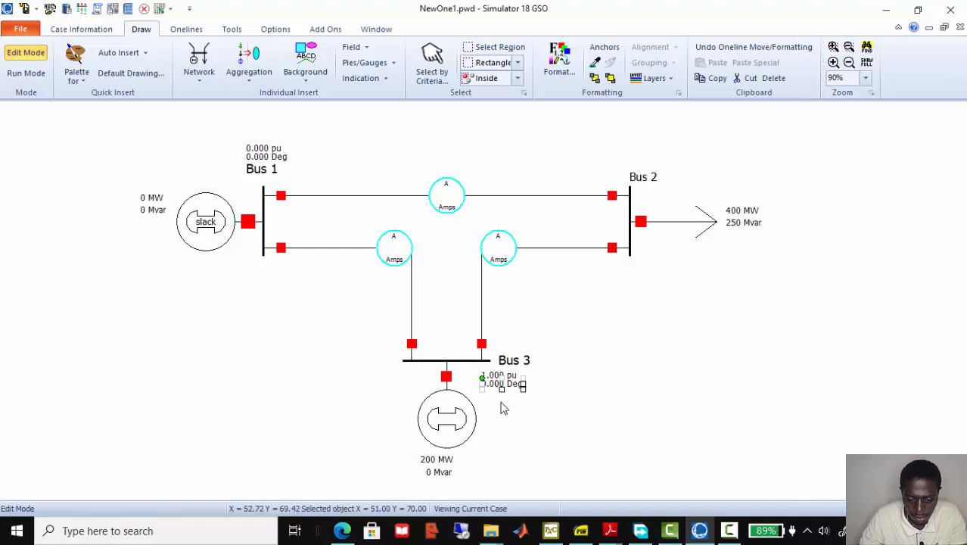
left_click(505, 415)
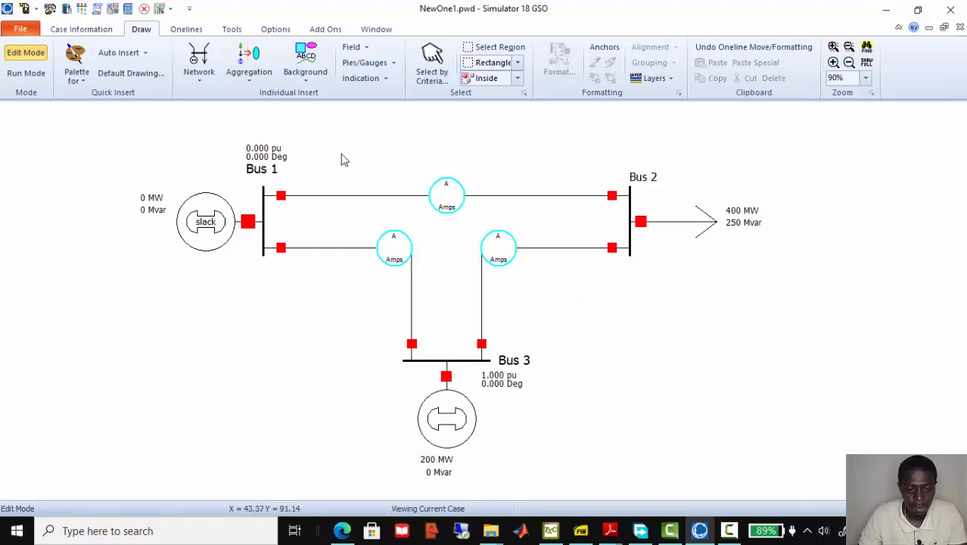
- Add a Bus Voltage (p.u.) field for Bus 2 and place it above the Bus 2 label
left_click(366, 49)
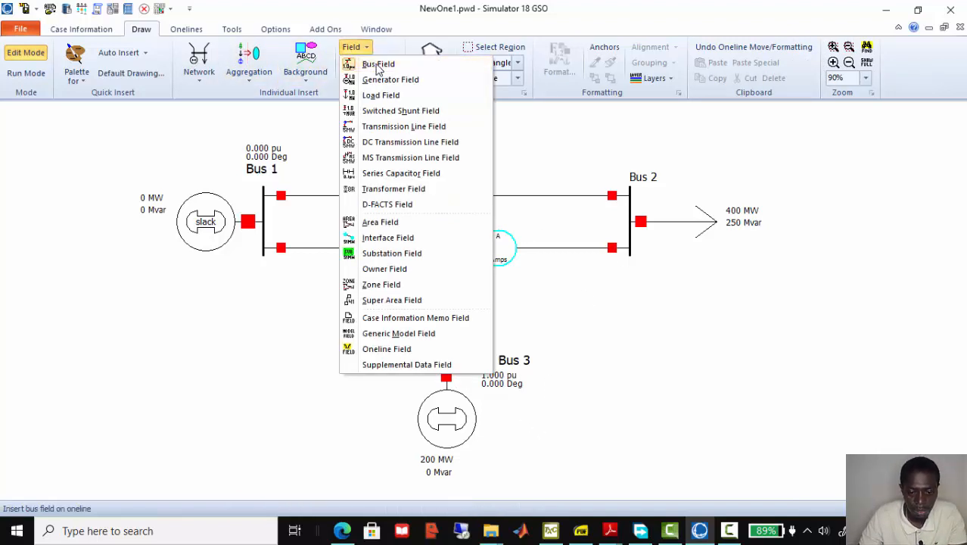
left_click(378, 65)
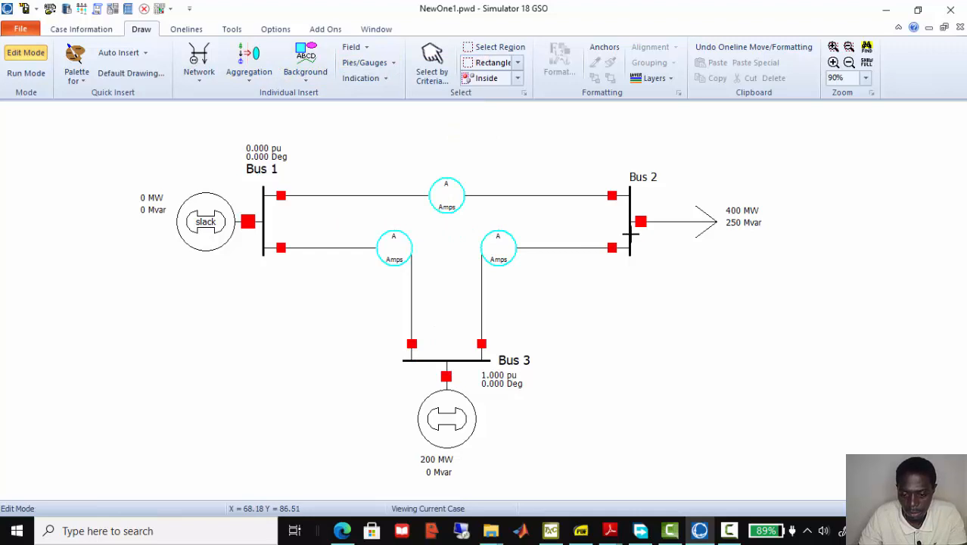
left_click(632, 236)
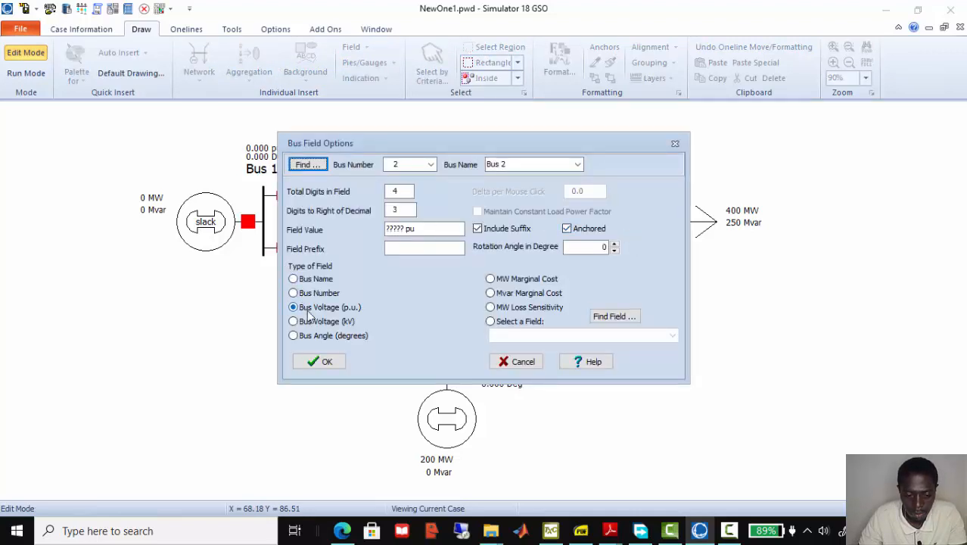
left_click(324, 361)
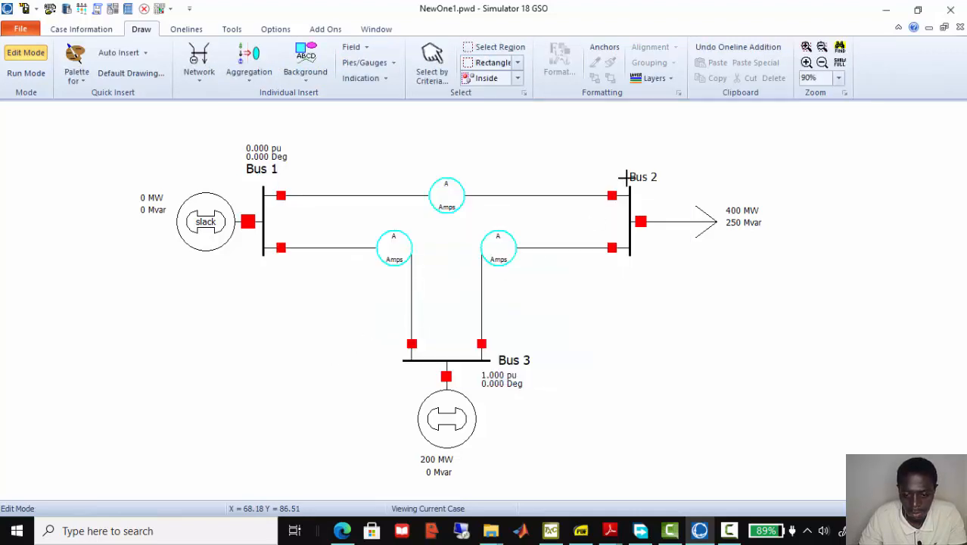
left_click_drag(648, 238, 629, 155)
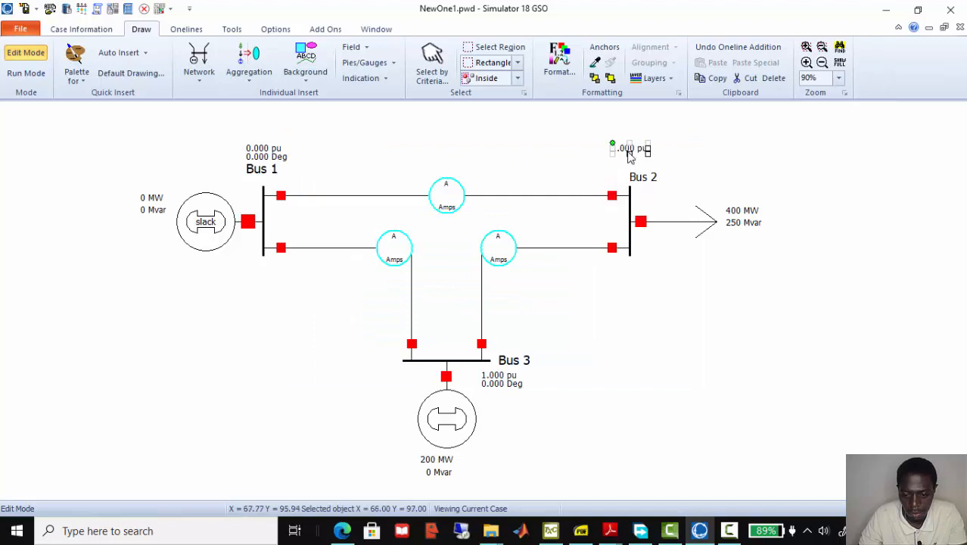
left_click(677, 162)
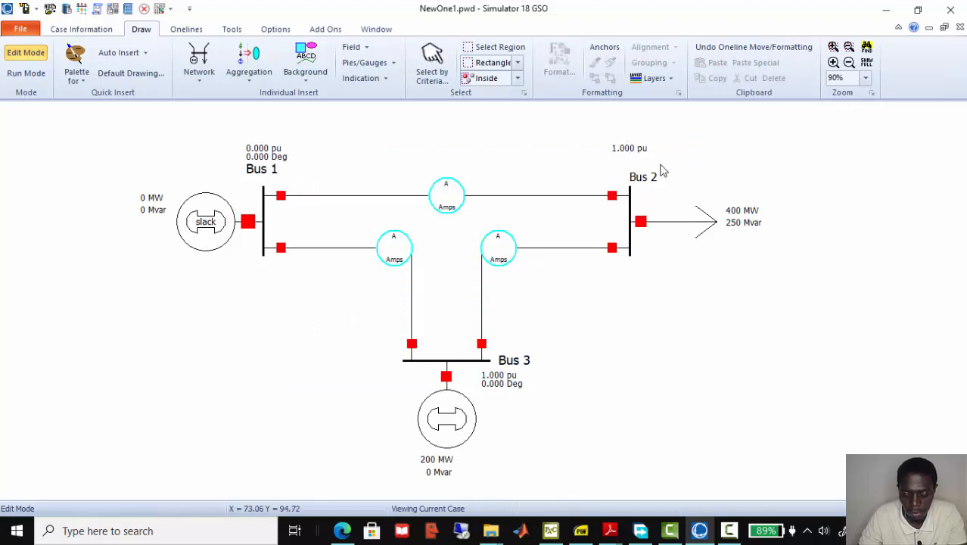
- Add a Bus Angle (degrees) field for Bus 2 and place it directly under the Bus 2 voltage field
left_click(356, 47)
left_click(369, 63)
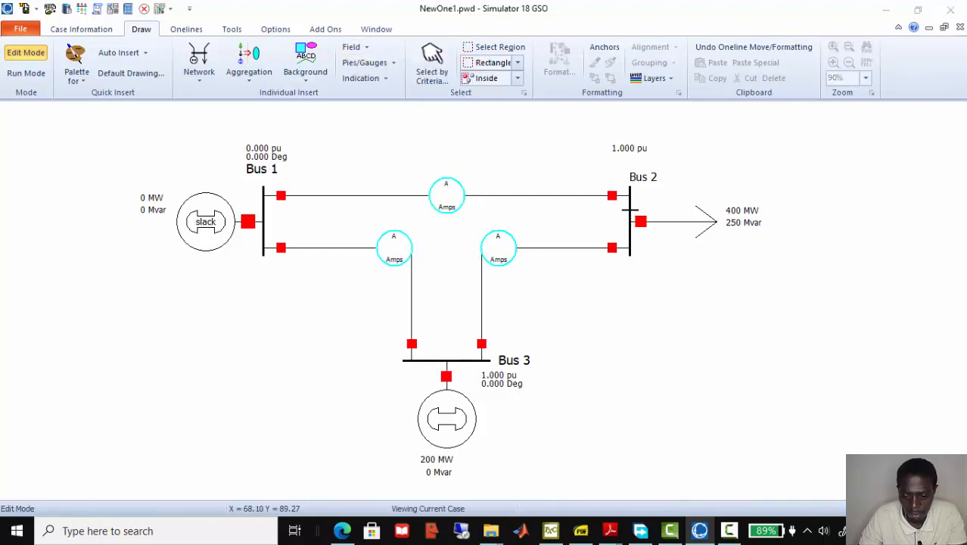
left_click(630, 210)
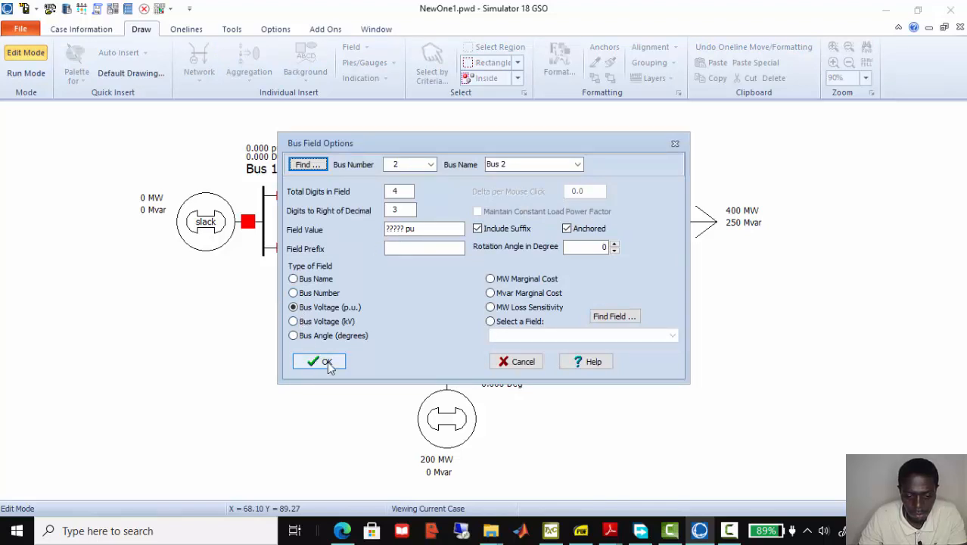
left_click(293, 335)
left_click(319, 362)
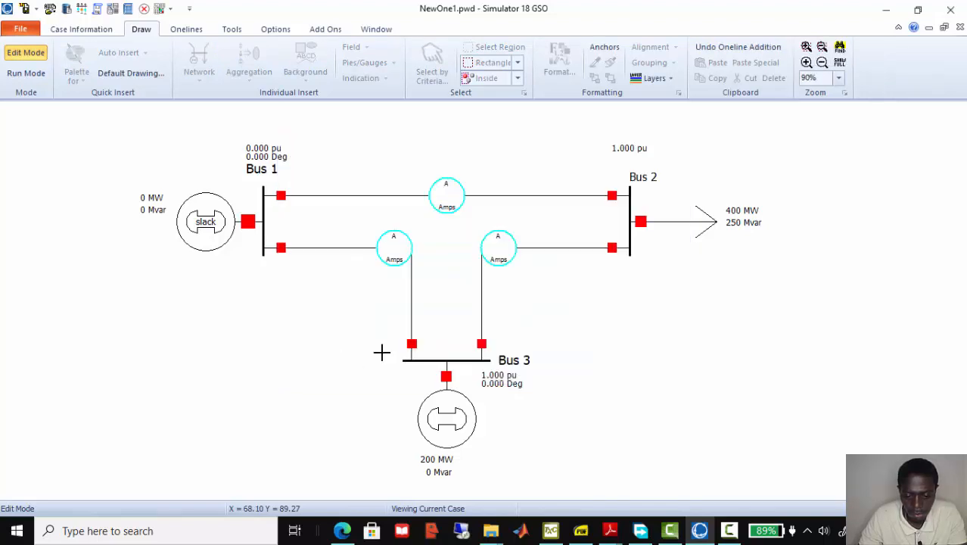
left_click(641, 217)
left_click_drag(663, 224, 649, 163)
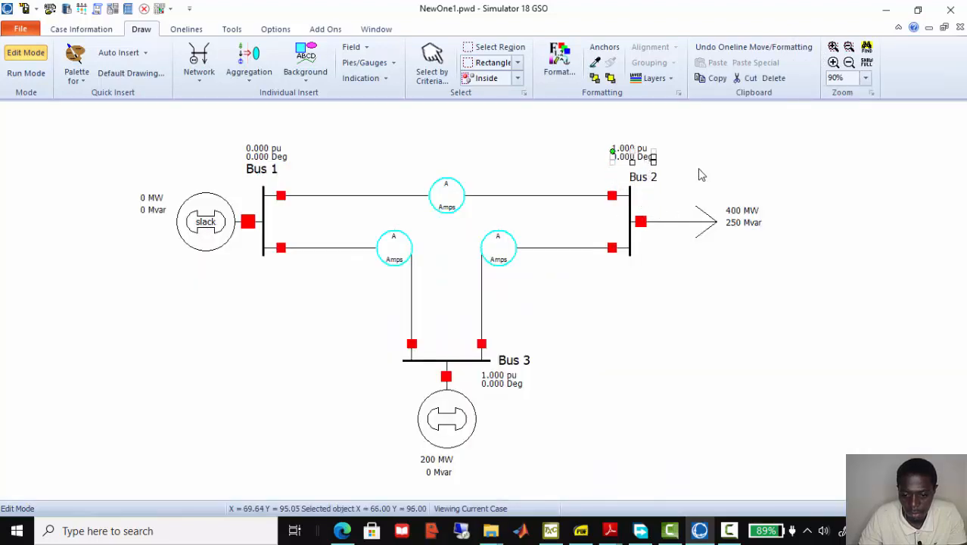
left_click(695, 206)
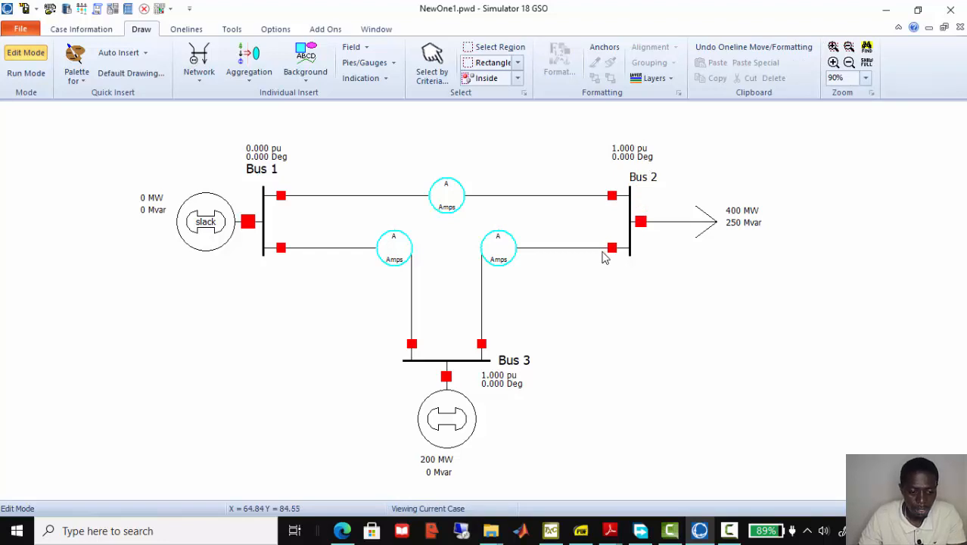
- Add an MW Flow field with 3 decimal digits at the Bus 1 end of the Bus 1–Bus 2 line and place it above the line
left_click(366, 49)
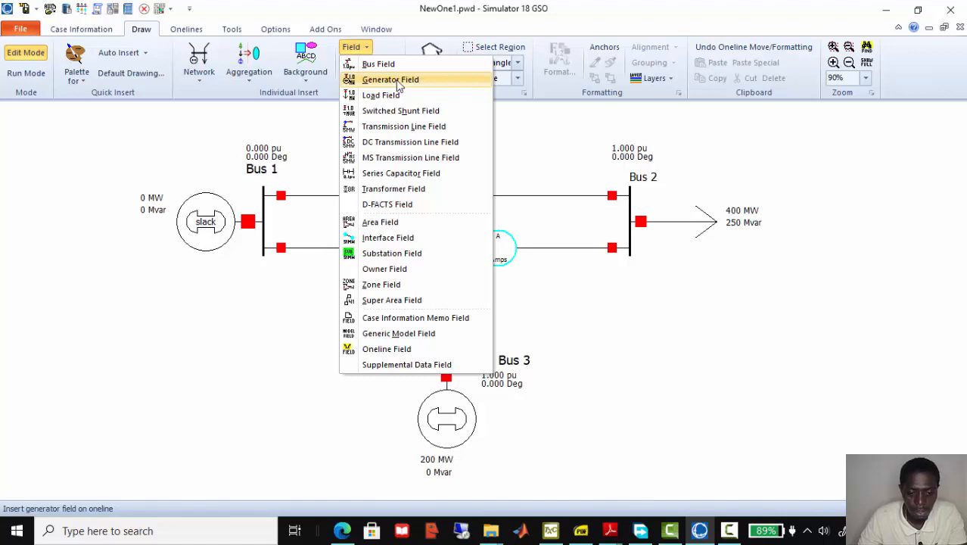
left_click(405, 127)
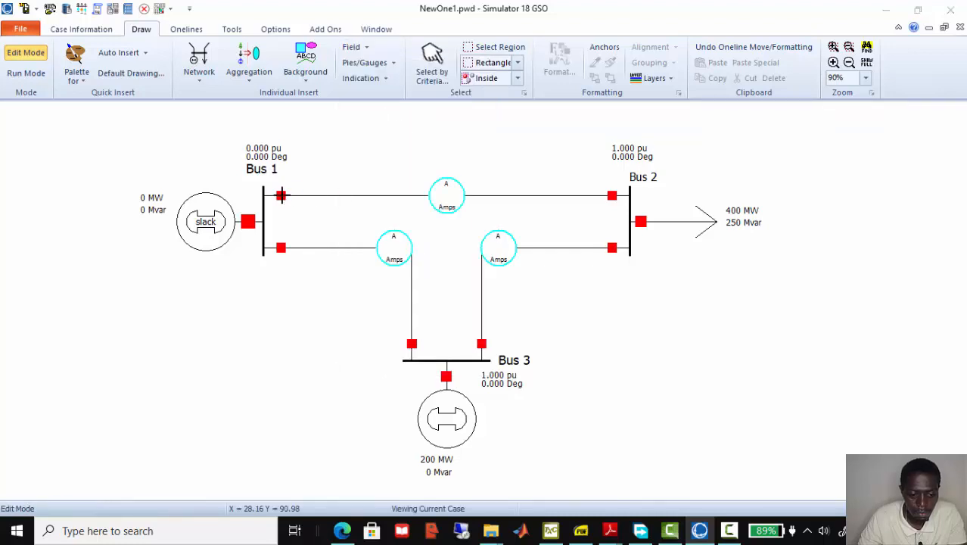
left_click(282, 195)
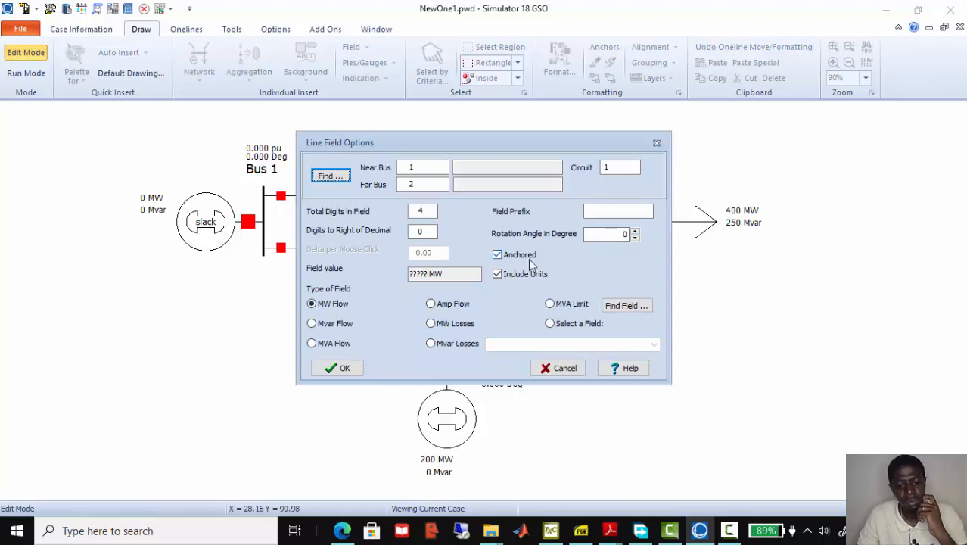
double_click(422, 231)
type("3")
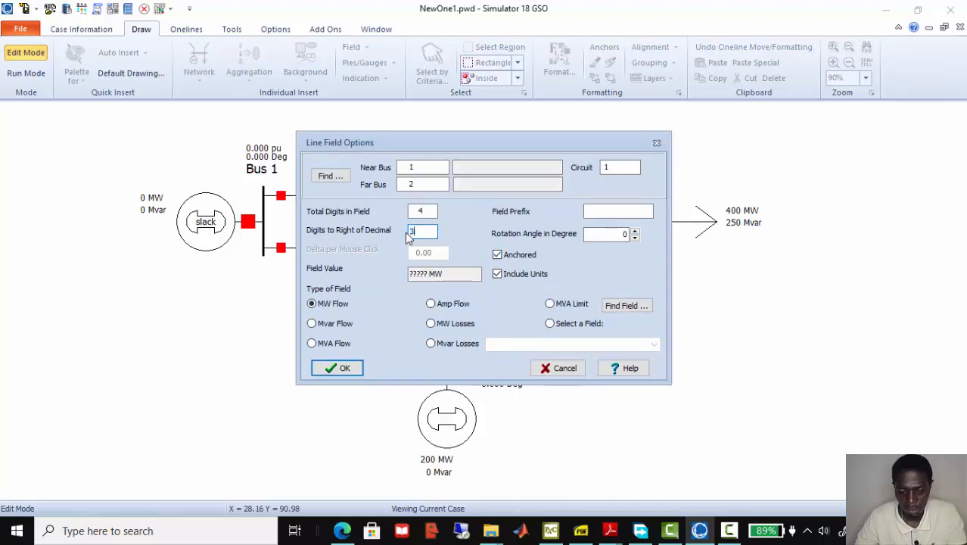
left_click(344, 368)
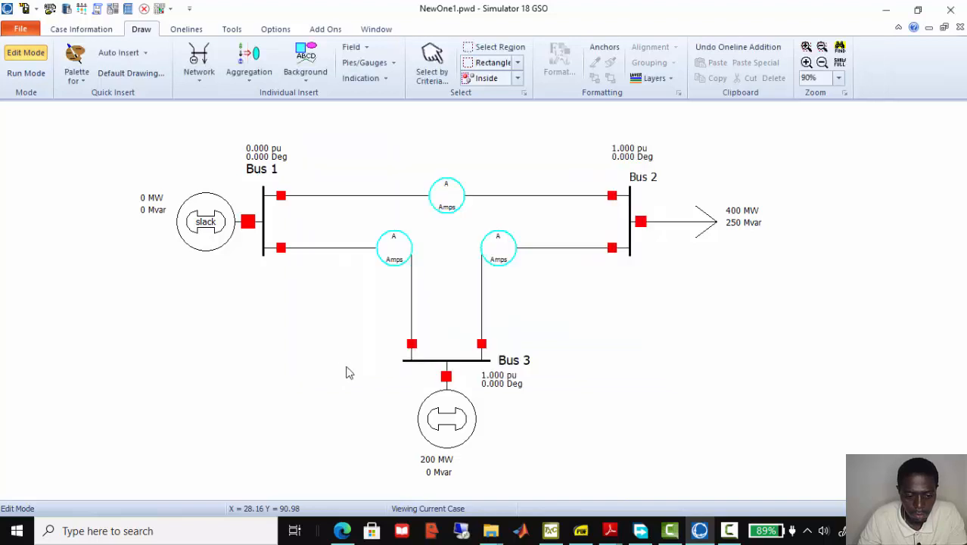
left_click_drag(301, 206, 305, 177)
left_click(317, 216)
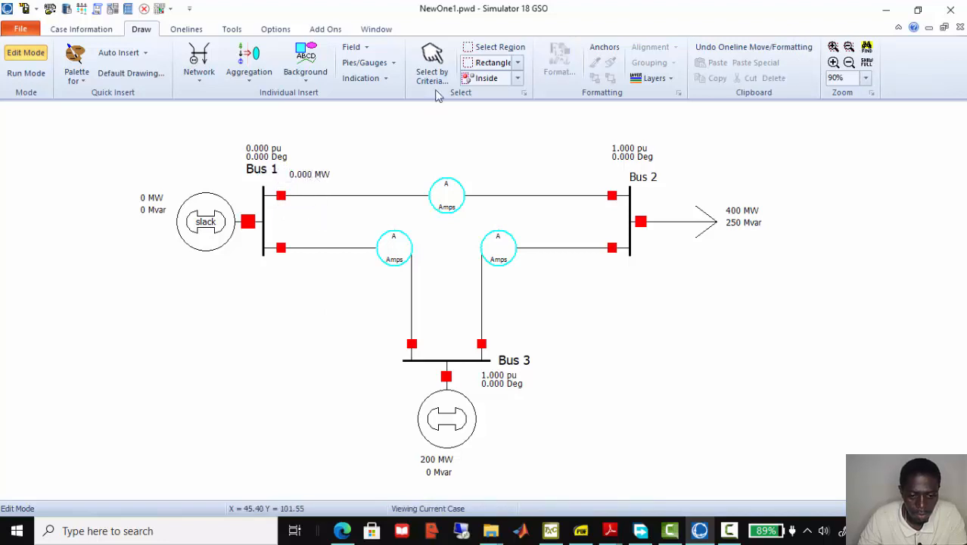
- Add a Mvar Flow field at the Bus 1 end of the Bus 1–Bus 2 line and place it directly under the MW field
left_click(353, 47)
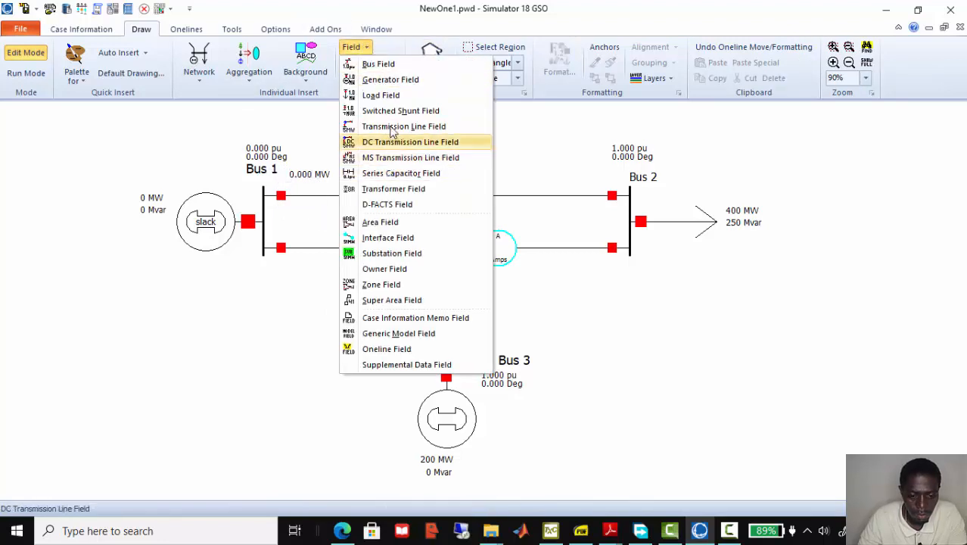
left_click(404, 127)
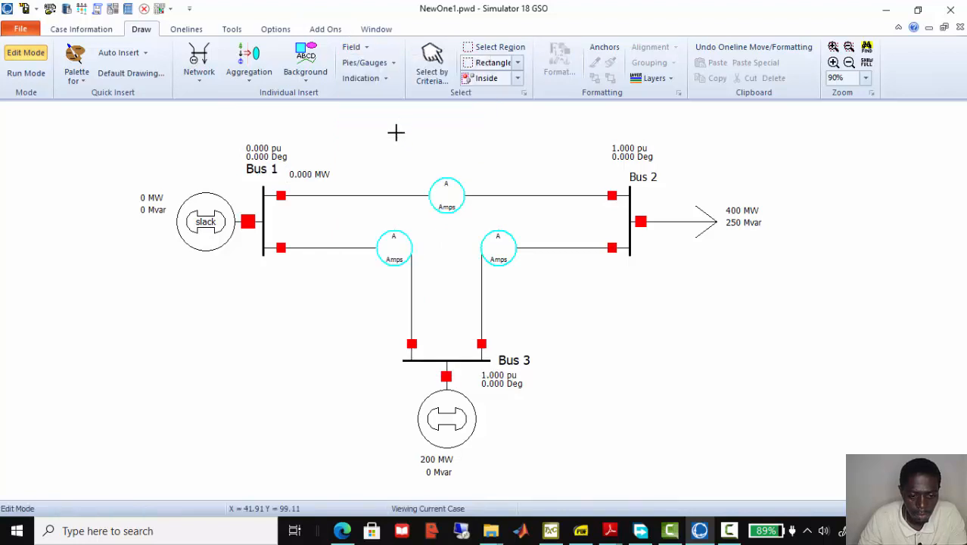
left_click(281, 196)
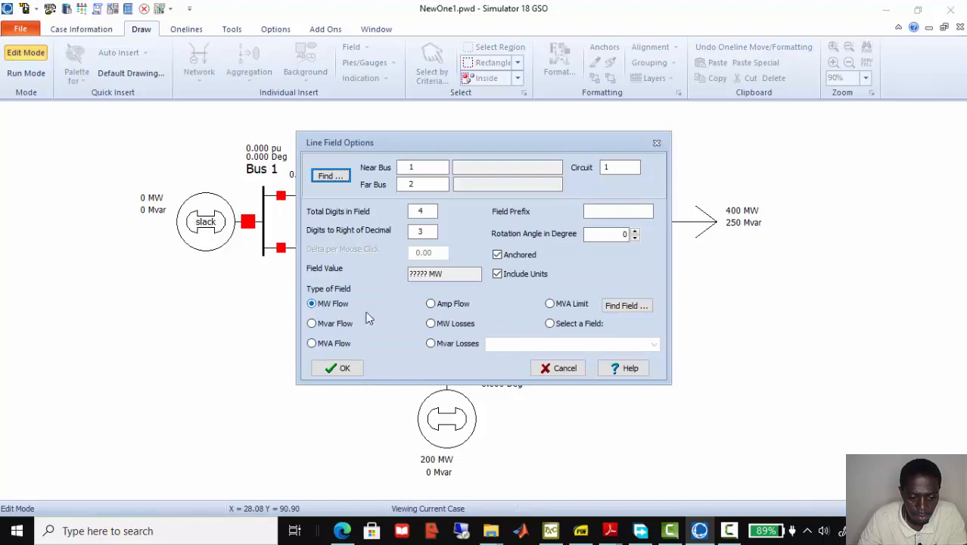
left_click(326, 325)
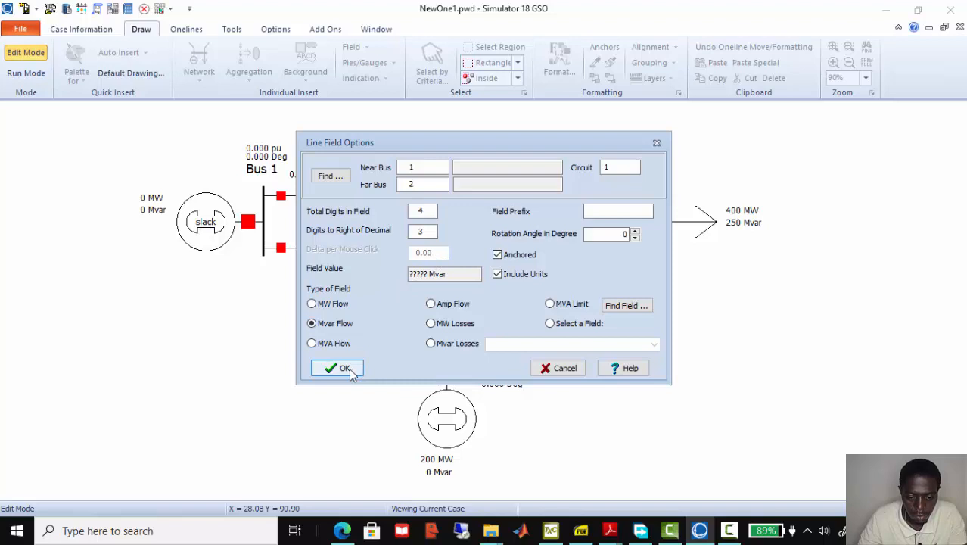
left_click(345, 368)
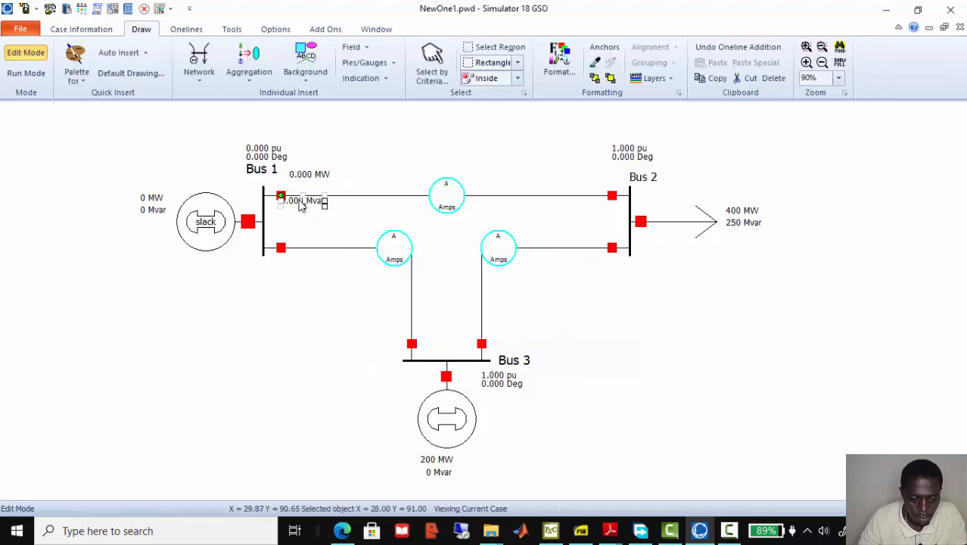
left_click_drag(301, 204, 309, 190)
left_click(339, 218)
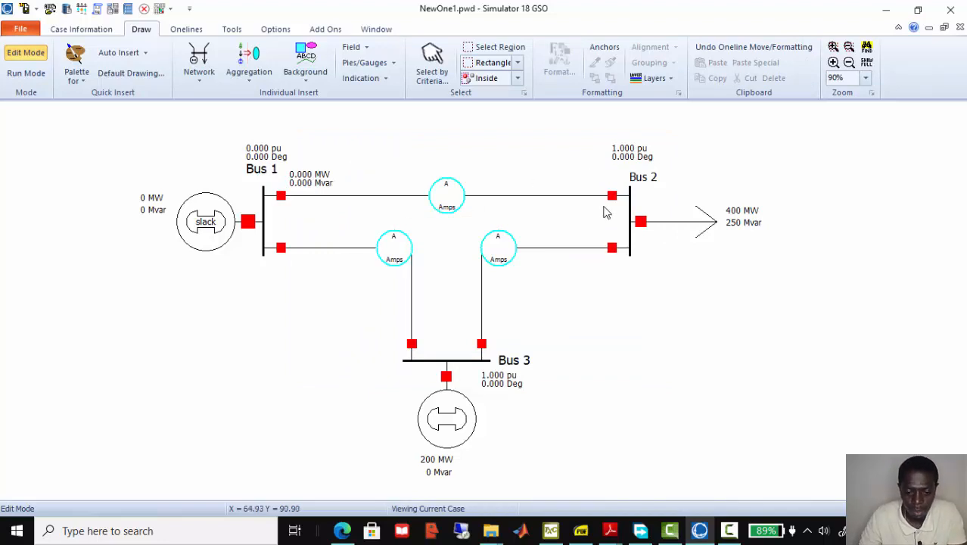
- Add an MW Flow field at the Bus 2 end of the Bus 1–Bus 2 line and place it above the line
left_click(362, 47)
left_click(403, 127)
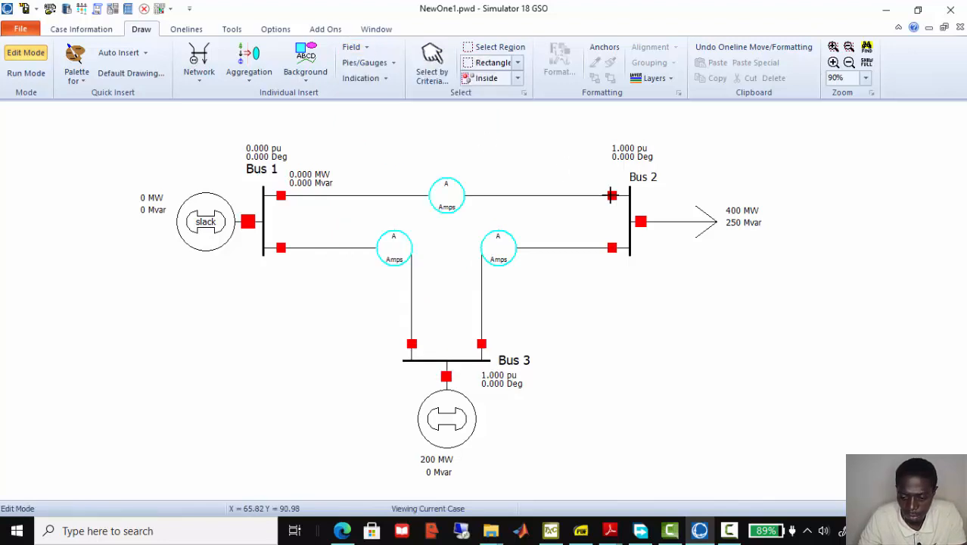
left_click(611, 196)
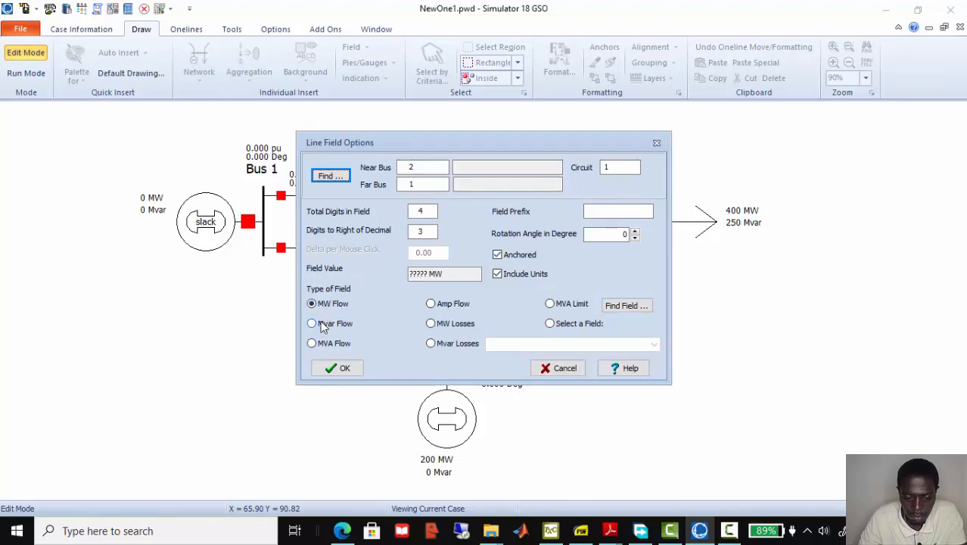
left_click(338, 369)
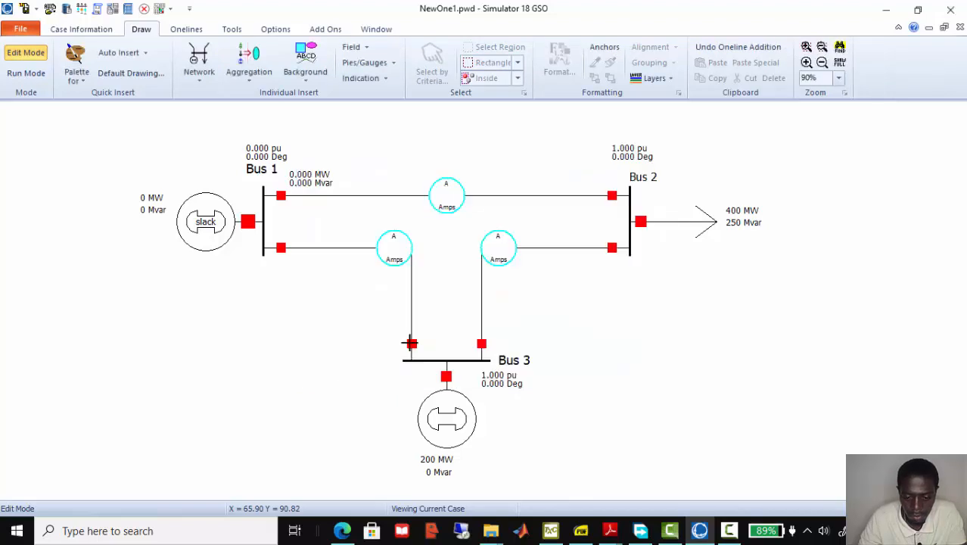
left_click_drag(622, 202, 584, 182)
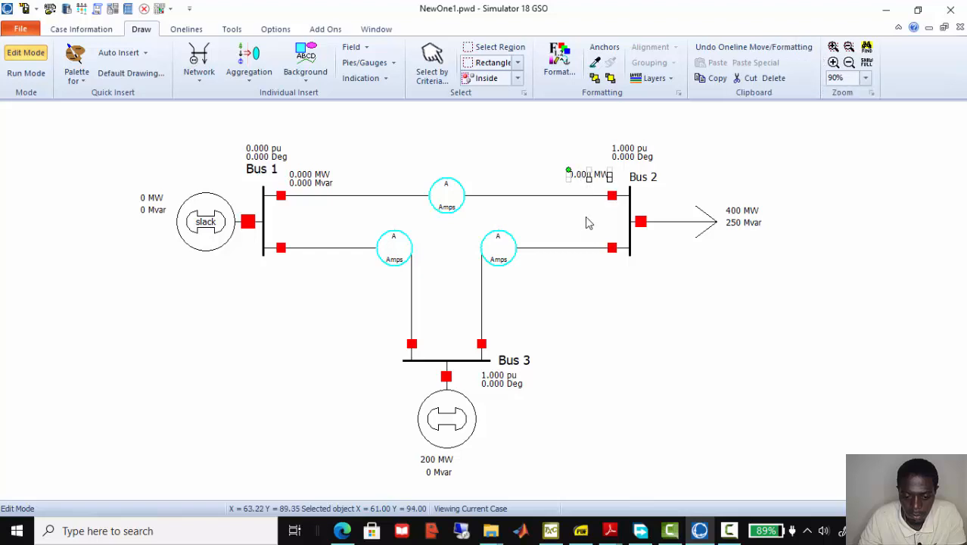
- Add a Mvar Flow field at the Bus 2 end of the Bus 1–Bus 2 line, directly under the MW field there
left_click(364, 49)
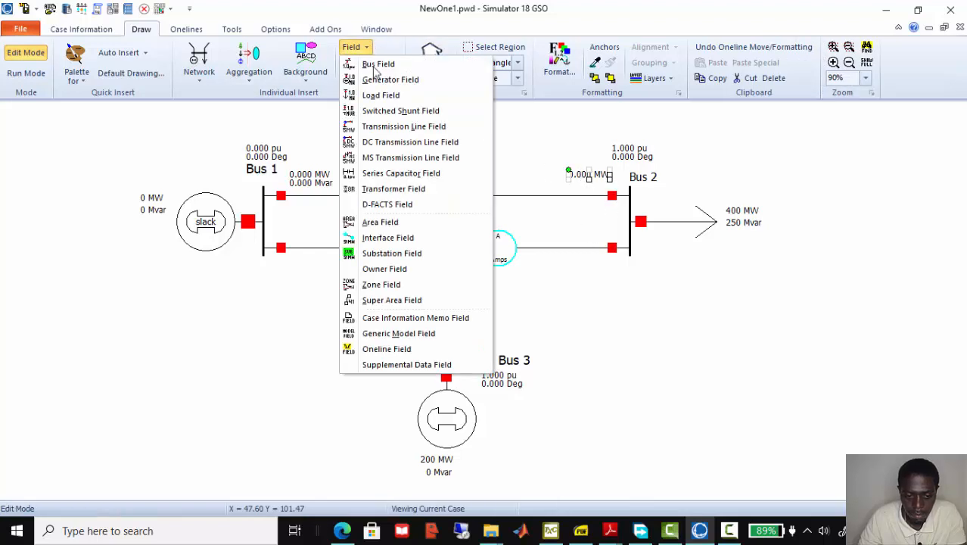
left_click(399, 127)
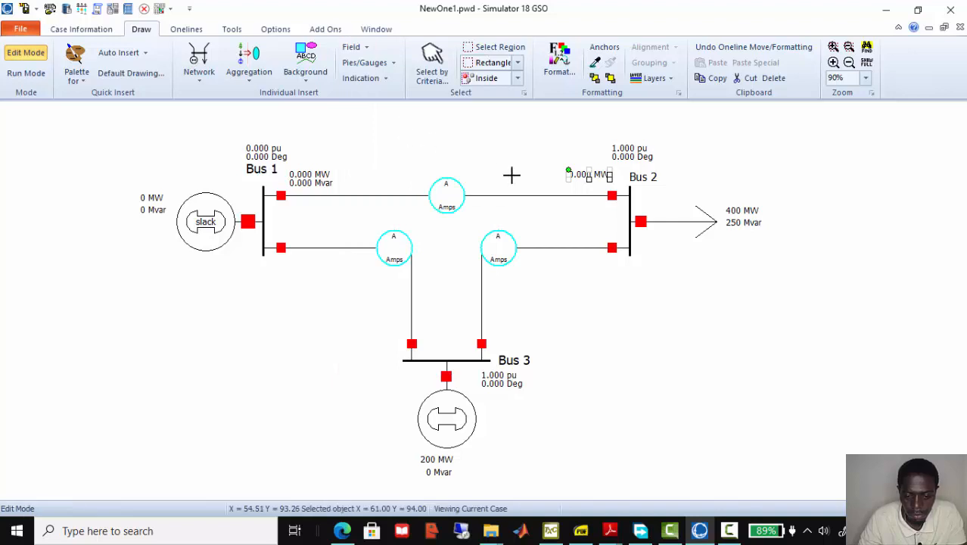
left_click(612, 196)
left_click(333, 323)
left_click(345, 368)
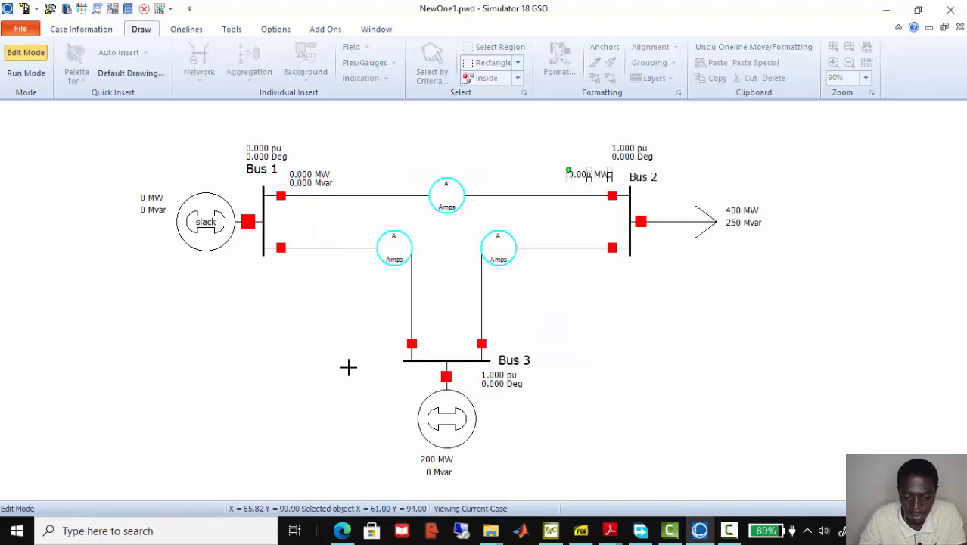
left_click_drag(622, 208, 577, 190)
left_click(549, 260)
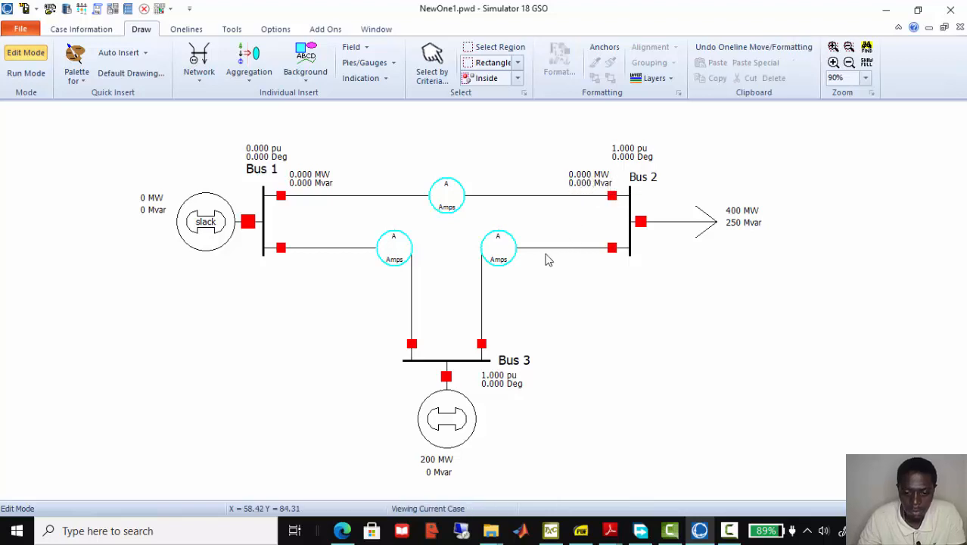
- Add an MW Flow field at the Bus 1 end of the Bus 1–Bus 3 line and place it just below the line
left_click(369, 47)
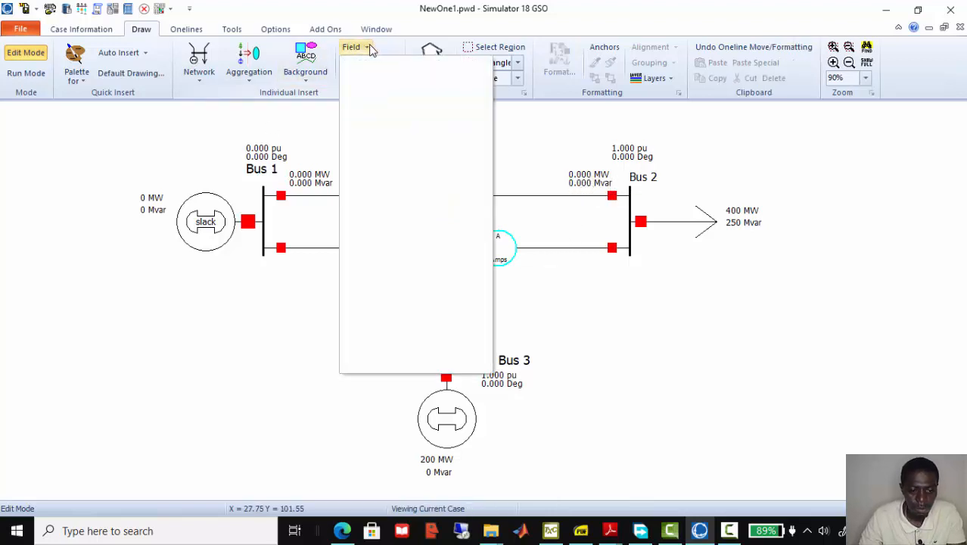
left_click(401, 126)
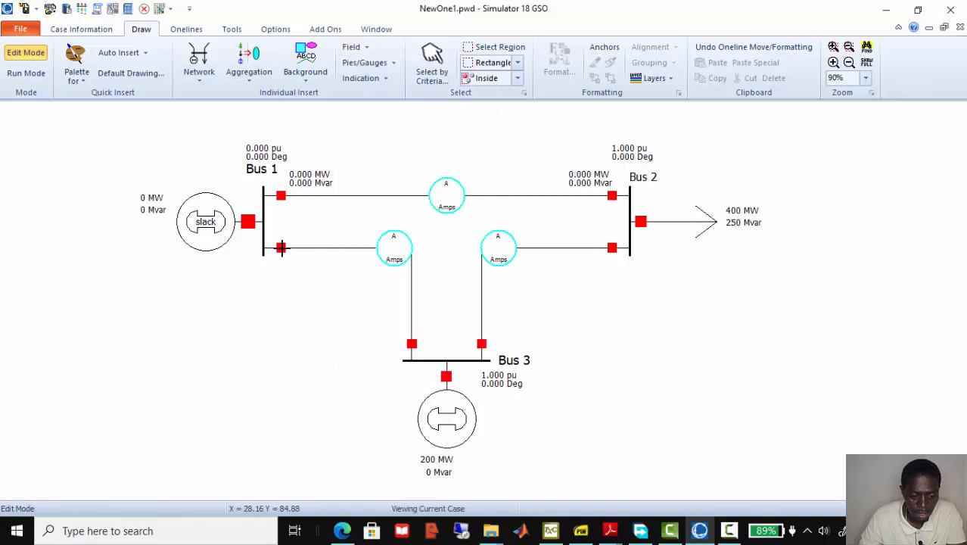
left_click(281, 248)
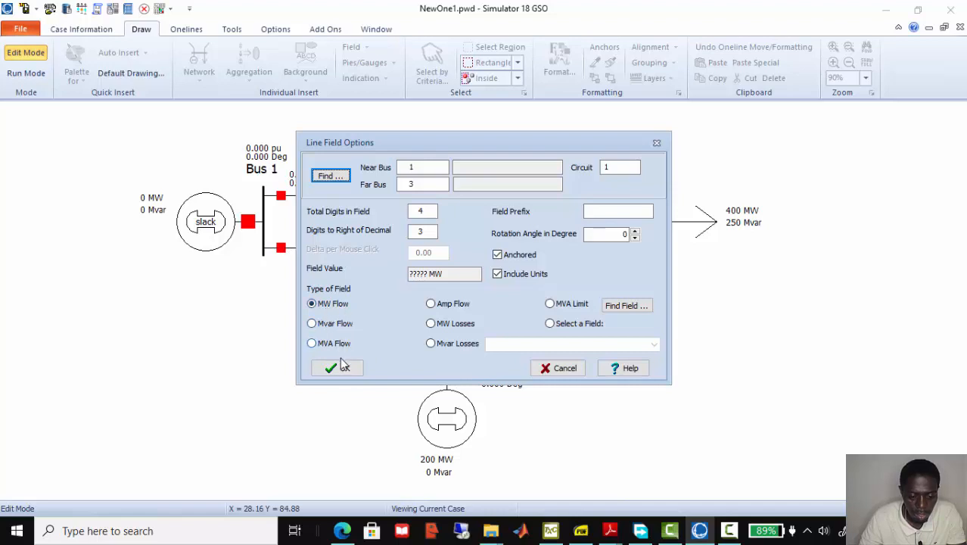
left_click(340, 368)
left_click(302, 255)
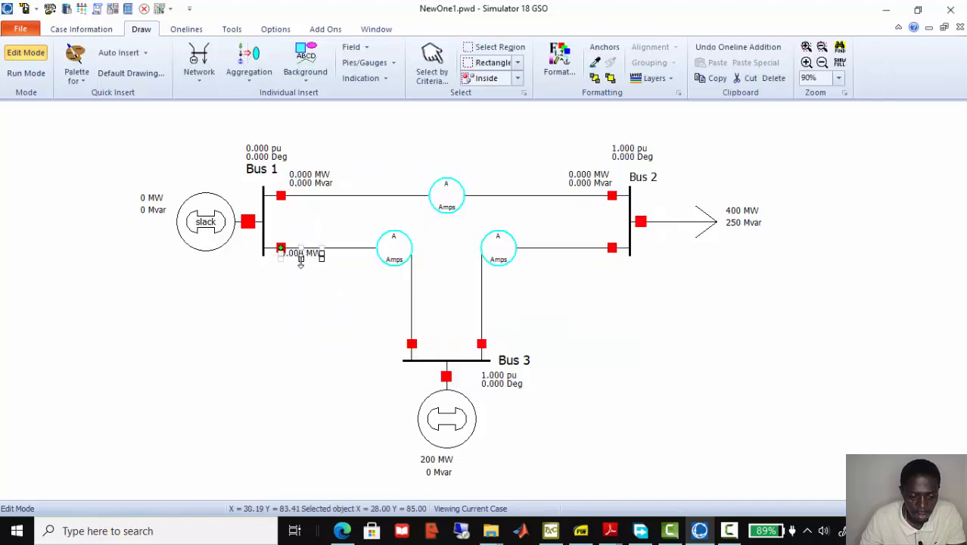
mouse_move(300, 259)
left_mouse_down()
mouse_move(307, 240)
mouse_move(299, 265)
left_mouse_up()
left_click(299, 313)
- Add a Mvar Flow field at the Bus 1 end of the Bus 1–Bus 3 line, directly under its MW field
left_click(370, 50)
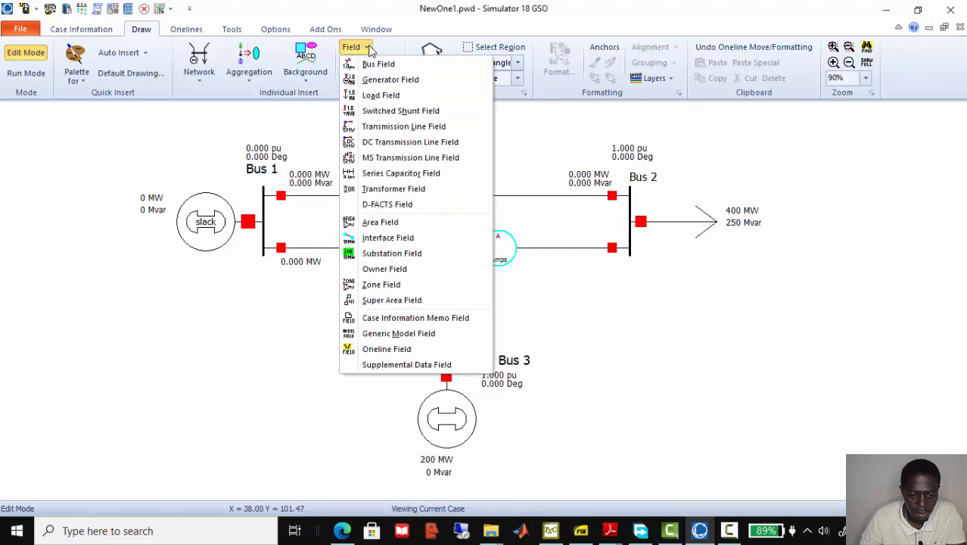
left_click(409, 125)
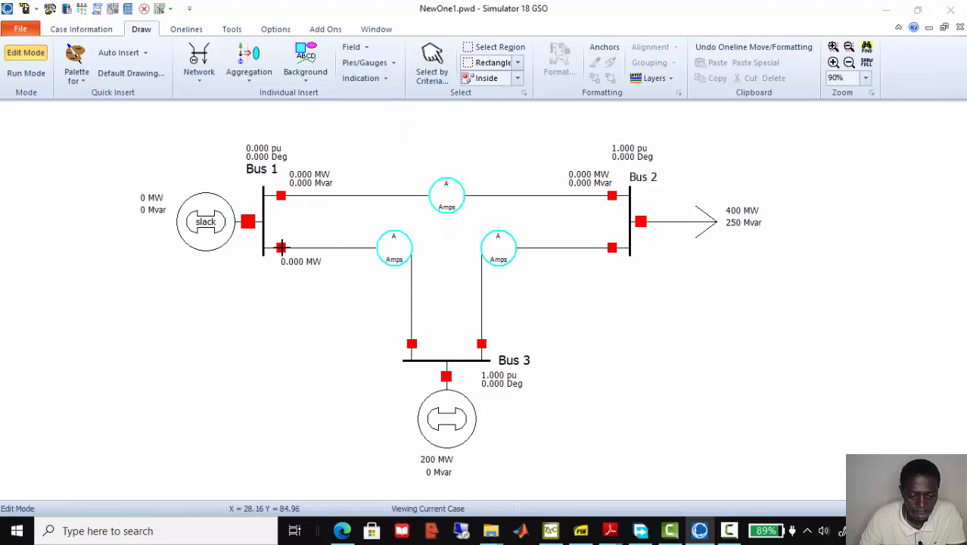
left_click(281, 247)
left_click(312, 324)
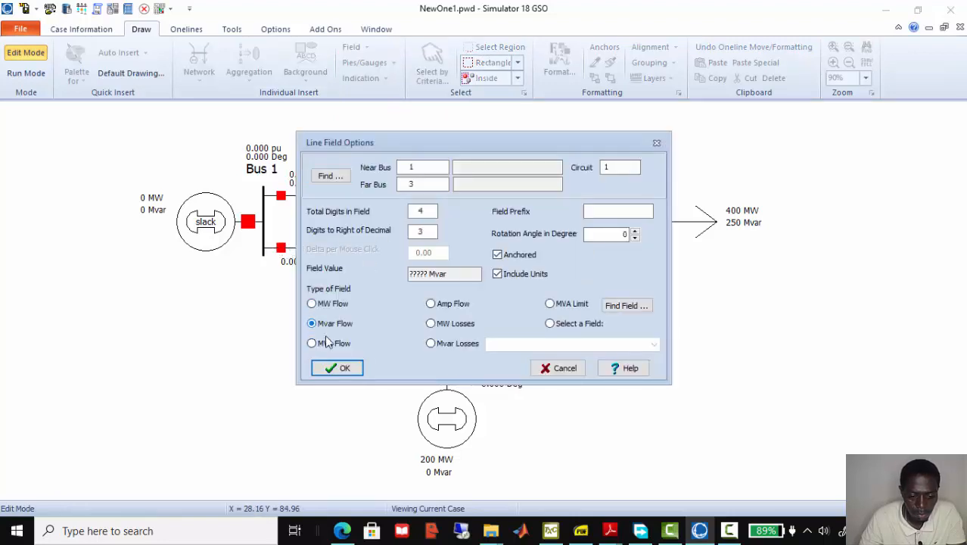
left_click(341, 367)
left_click(306, 259)
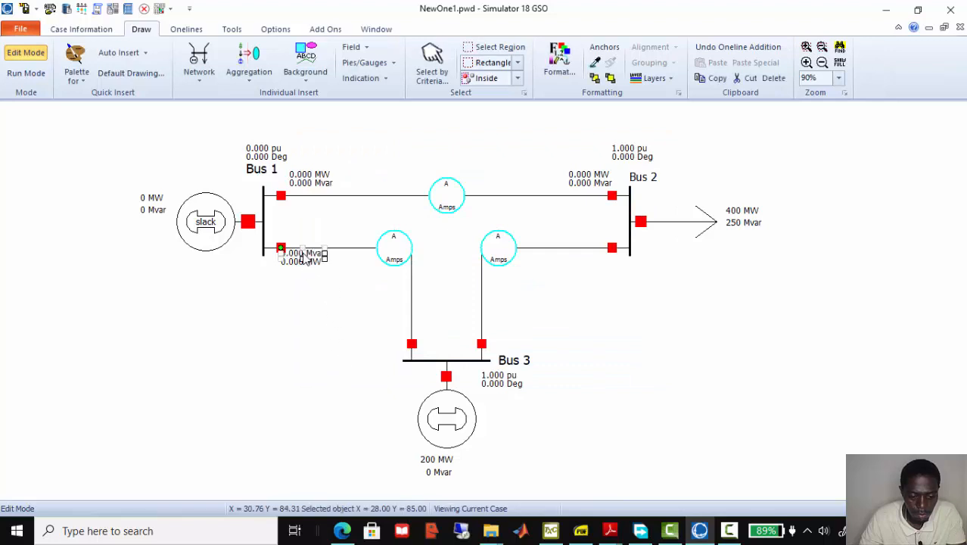
left_click_drag(303, 257, 306, 276)
left_click(313, 302)
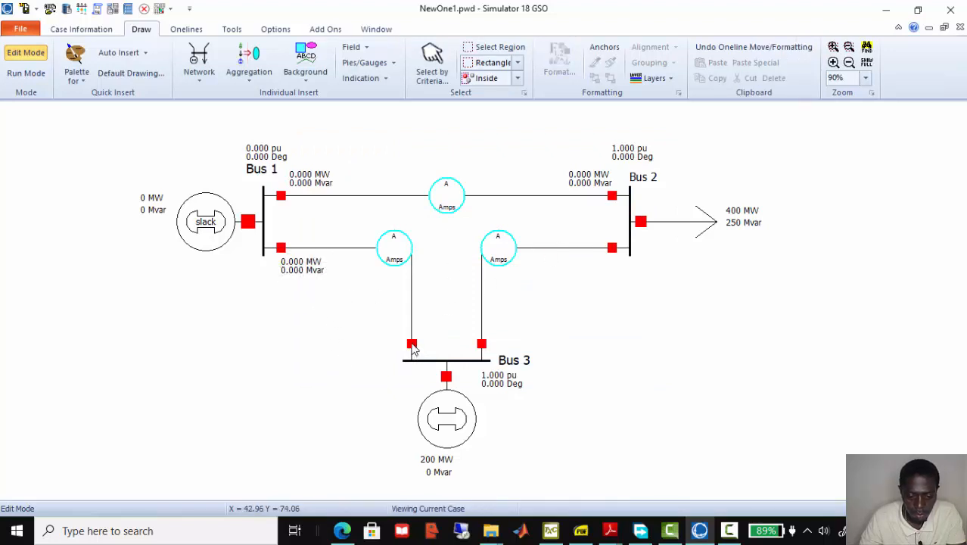
- Add an MW Flow field at the Bus 3 end of the Bus 1–Bus 3 line and place it beside the breaker, outside the line
left_click(352, 47)
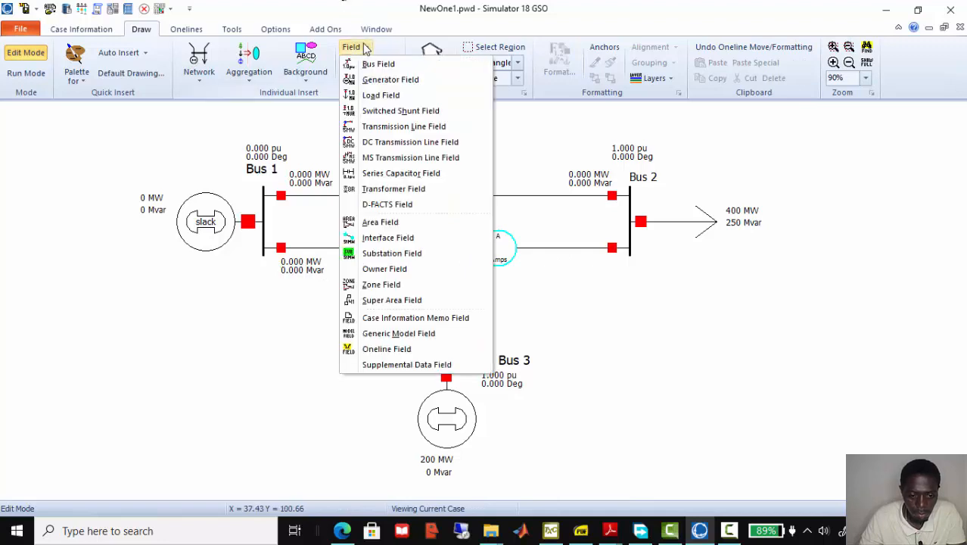
left_click(394, 127)
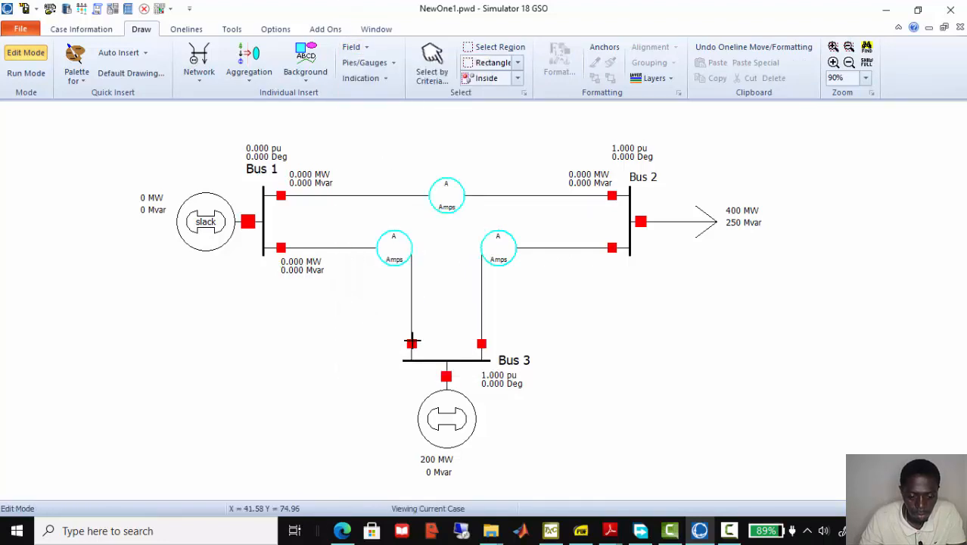
left_click(413, 348)
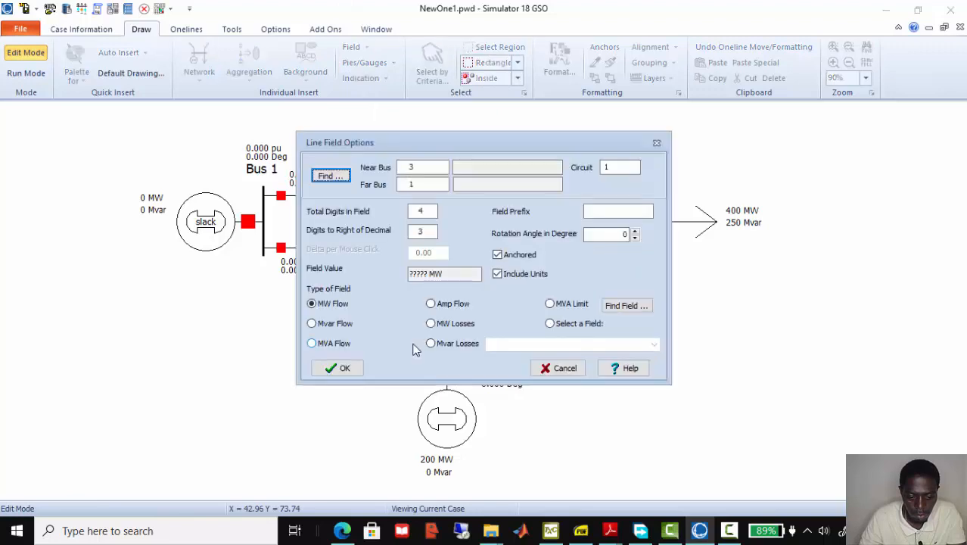
left_click(341, 369)
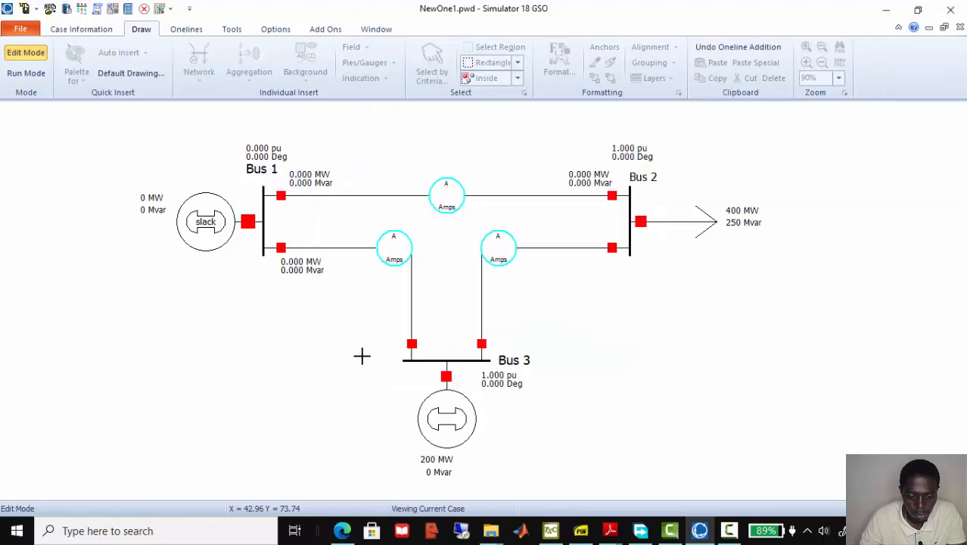
left_click_drag(430, 353, 377, 334)
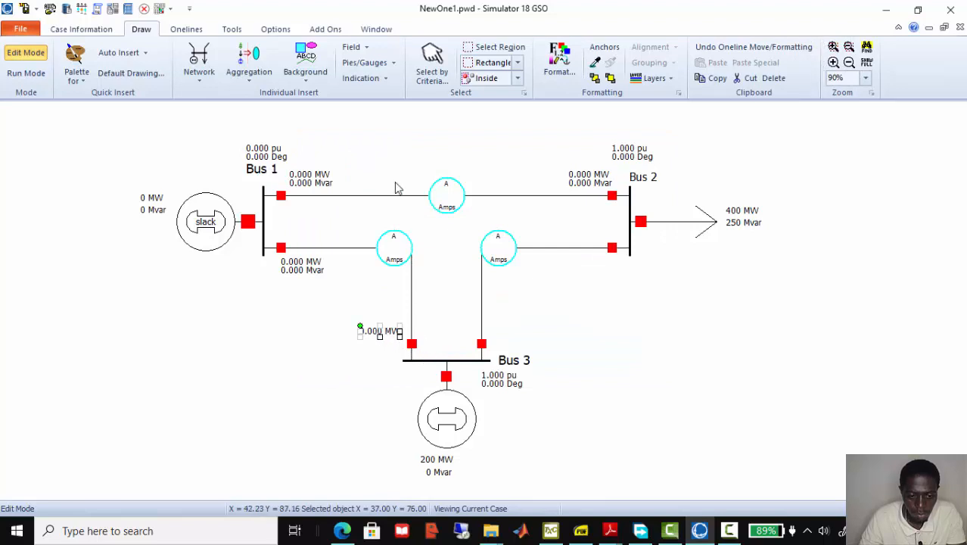
- Add a Mvar Flow field at the Bus 3 end of the Bus 1–Bus 3 line, directly under its MW field
left_click(355, 47)
left_click(402, 127)
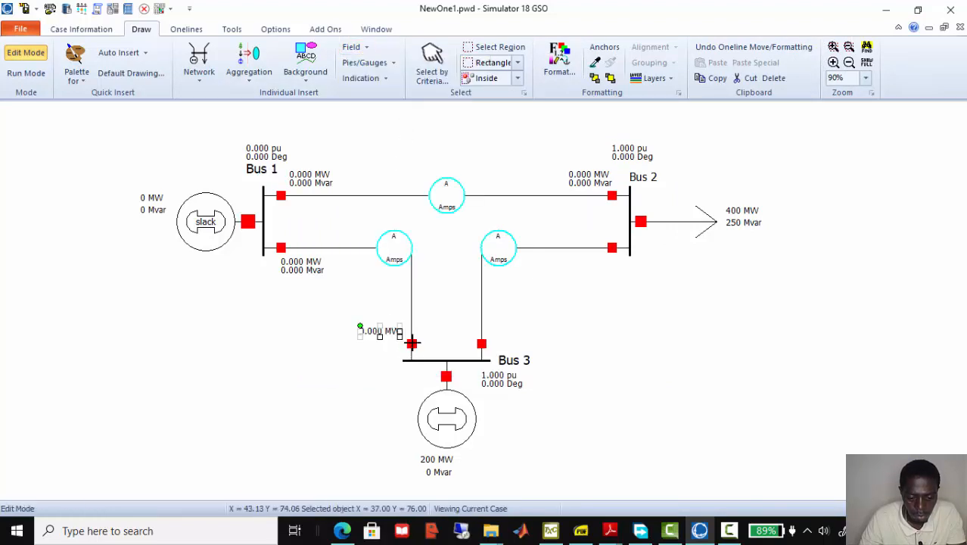
left_click(414, 348)
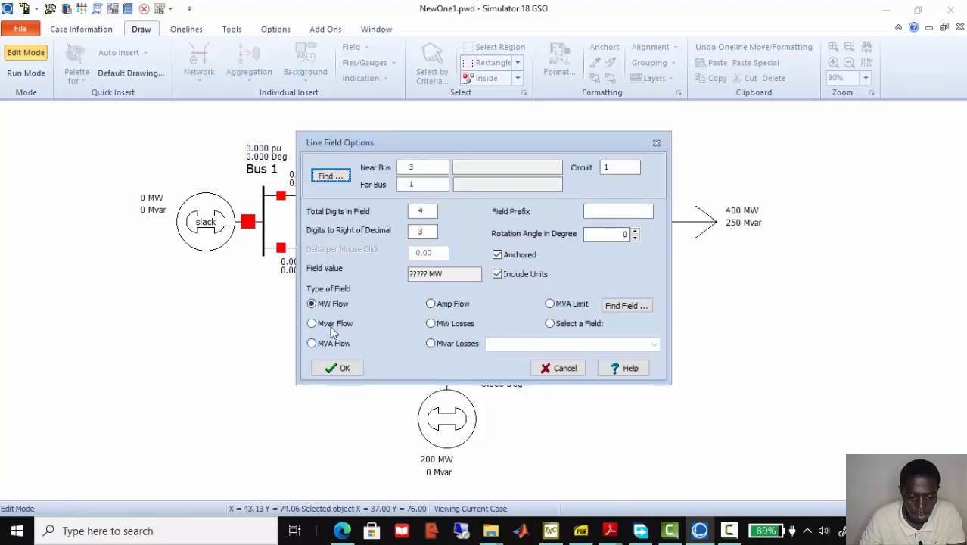
left_click(326, 323)
left_click(336, 368)
left_click(437, 354)
left_click_drag(435, 355, 379, 344)
left_click(410, 367)
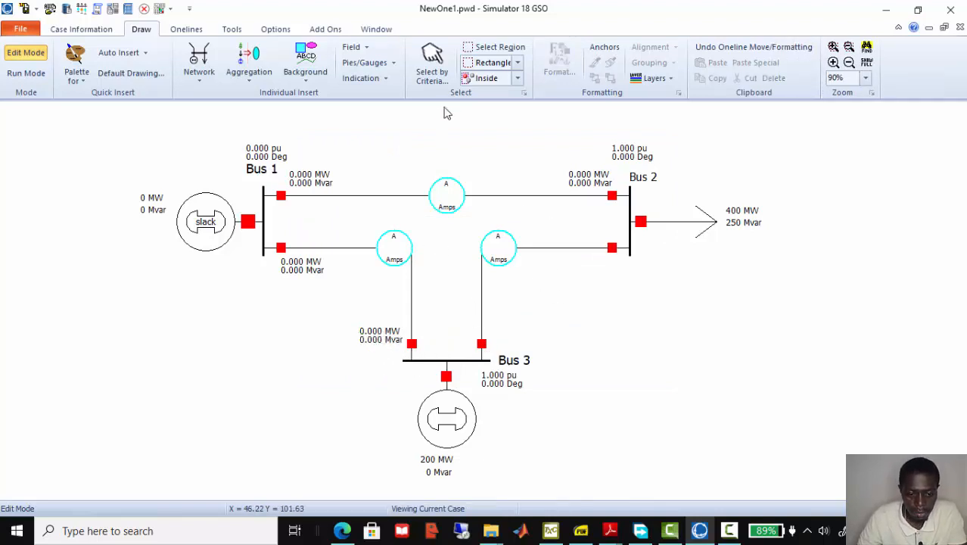
- Add an MW Flow field at the Bus 3 end of the Bus 2–Bus 3 line and place it beside the breaker, above the Bus 3 label
left_click(353, 47)
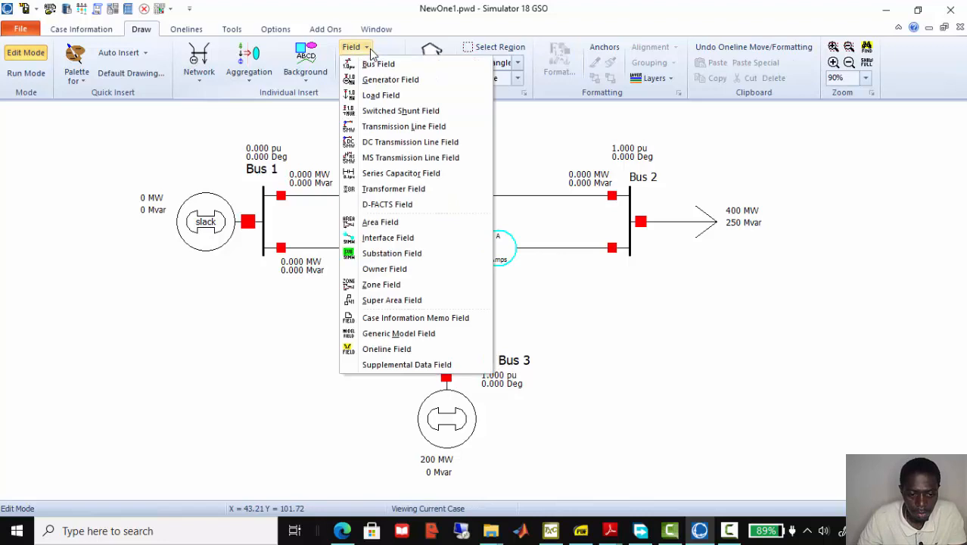
left_click(387, 127)
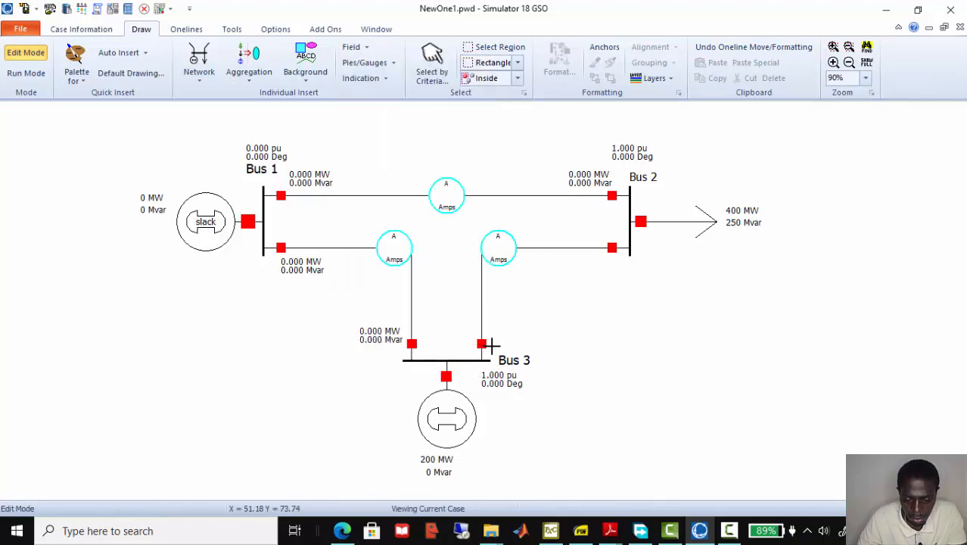
left_click(491, 346)
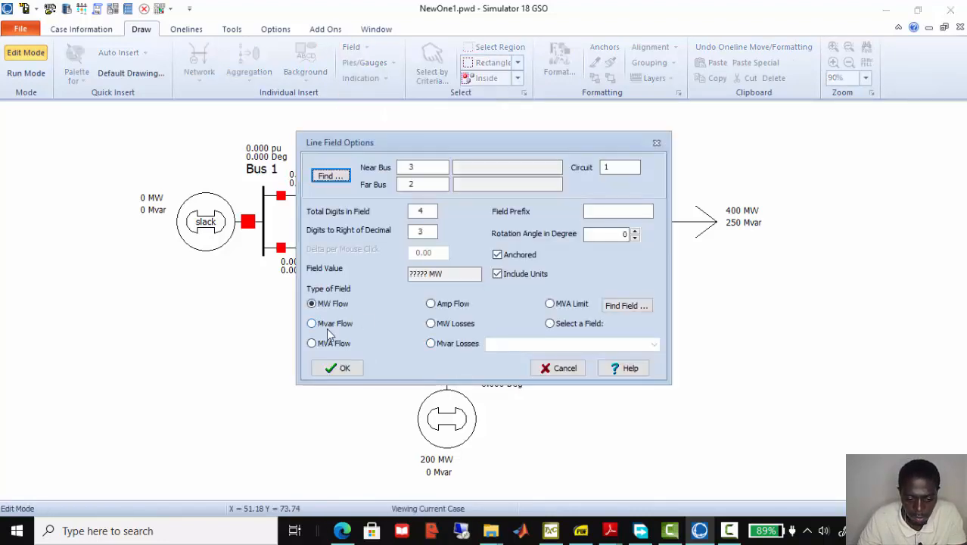
left_click(341, 368)
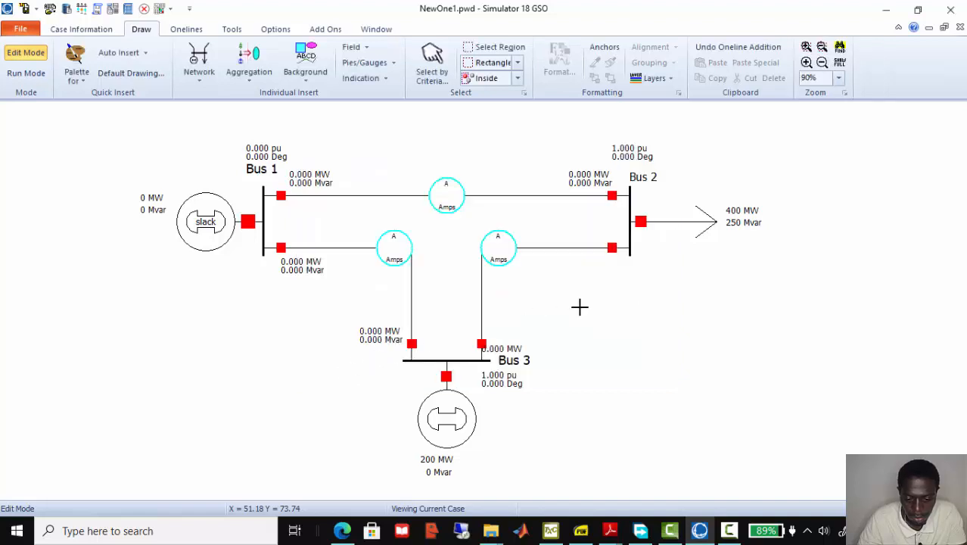
left_click_drag(511, 351, 520, 336)
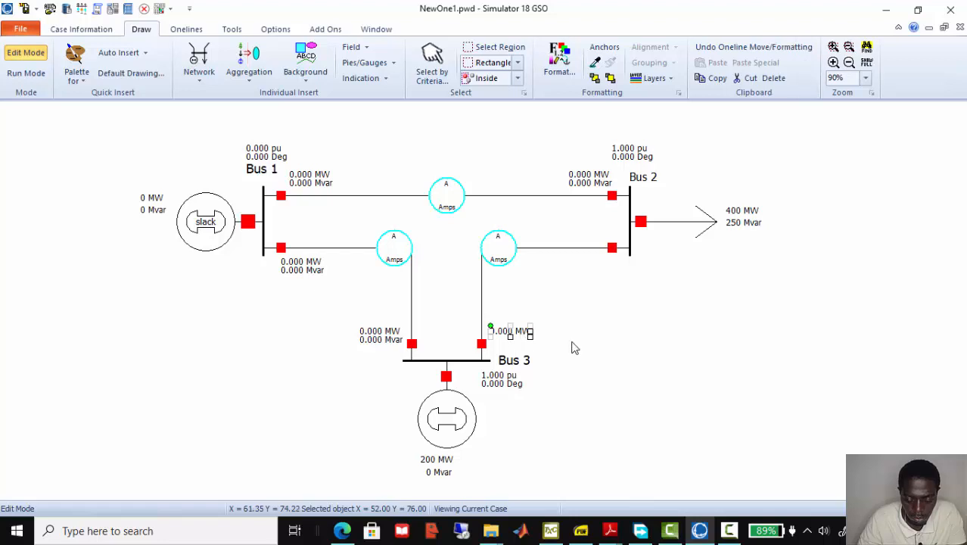
left_click(541, 355)
- Add a Mvar Flow field at the Bus 3 end of the Bus 2–Bus 3 line, directly under its MW field
left_click(368, 49)
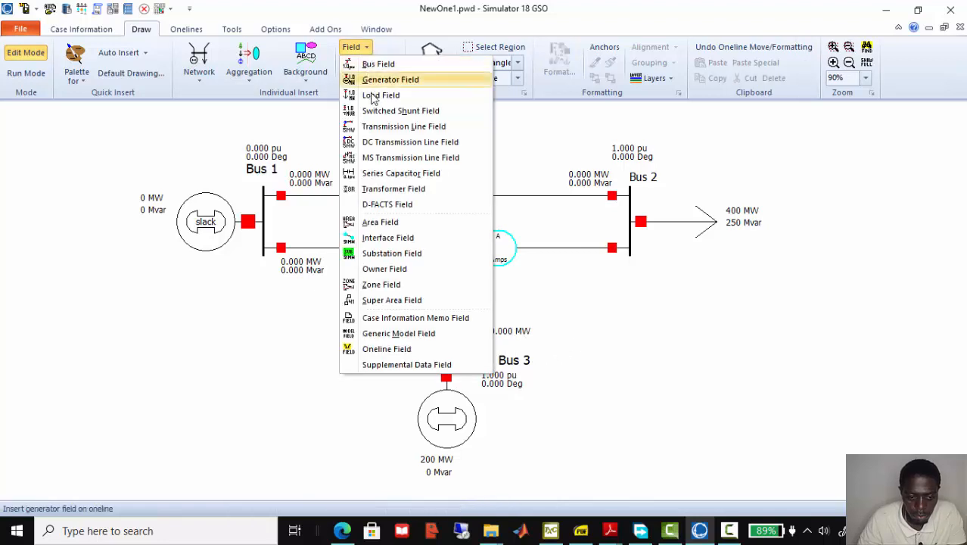
left_click(392, 128)
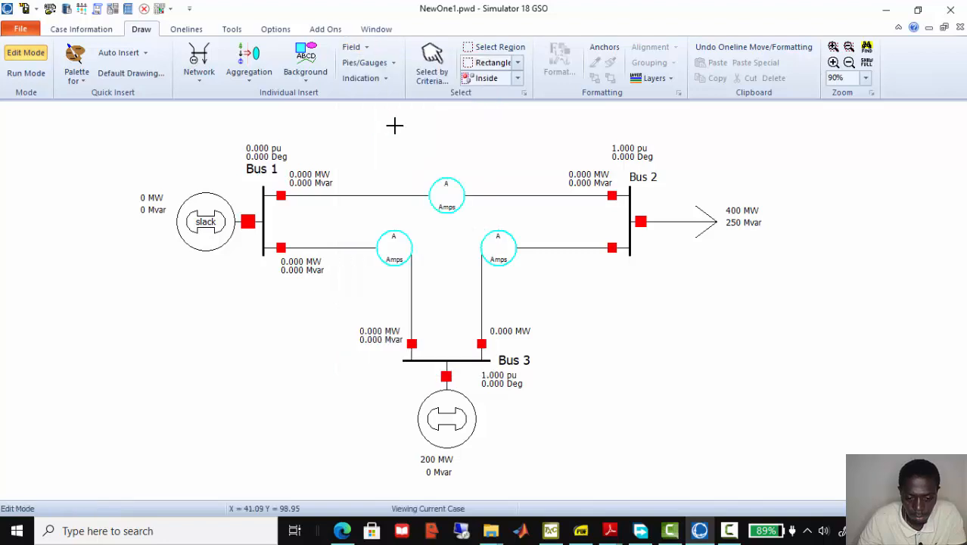
left_click(488, 349)
left_click(334, 326)
left_click(340, 368)
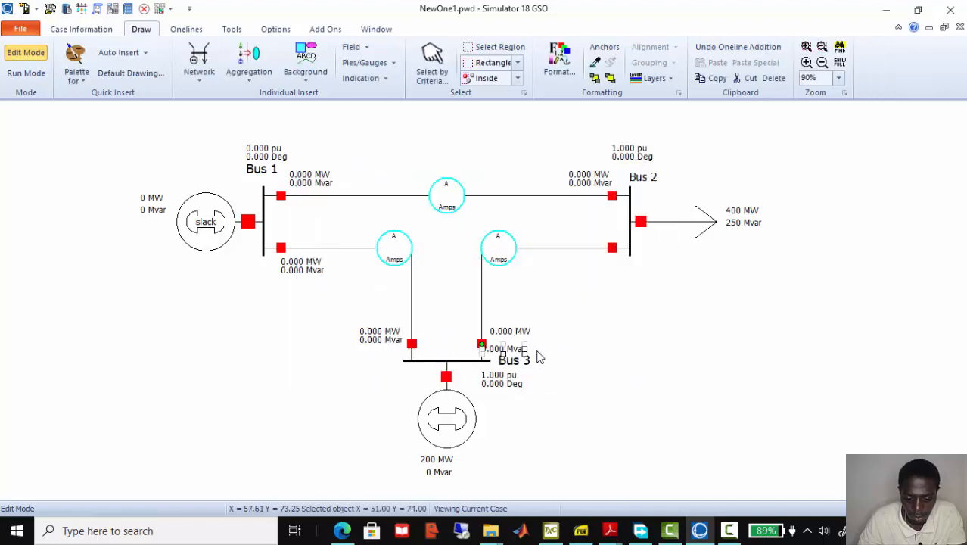
left_click_drag(517, 352, 523, 342)
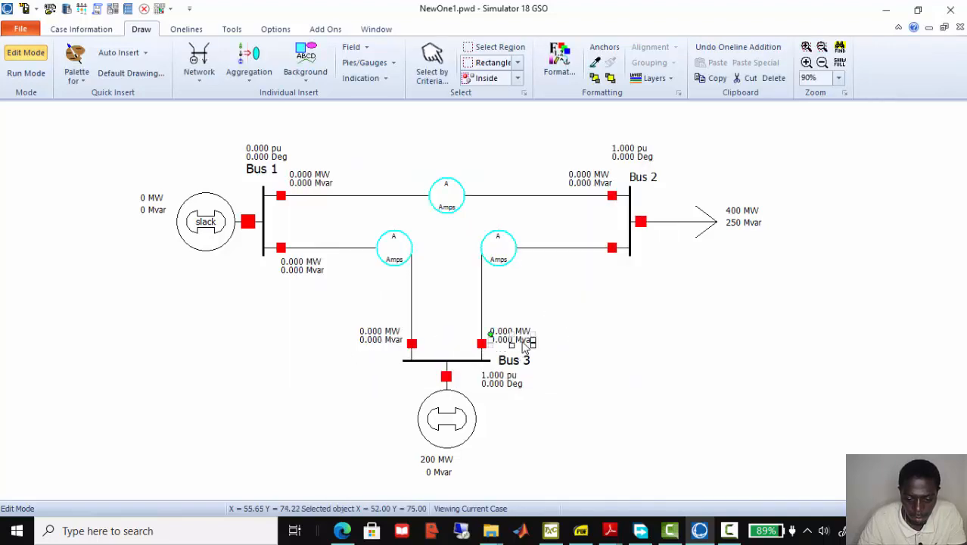
left_click(566, 361)
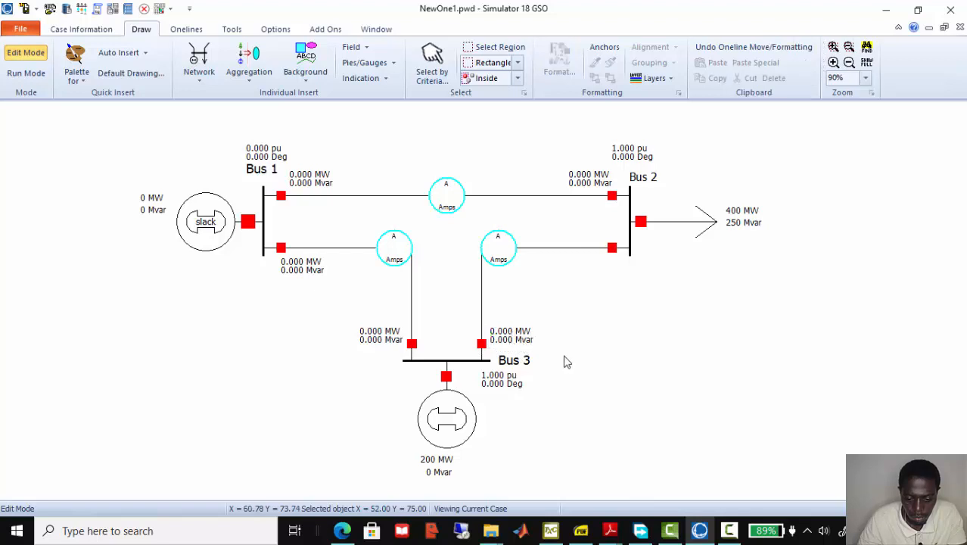
- Add an MW Flow field at the Bus 2 end of the Bus 2–Bus 3 line and place it just below the line
left_click(353, 47)
left_click(389, 126)
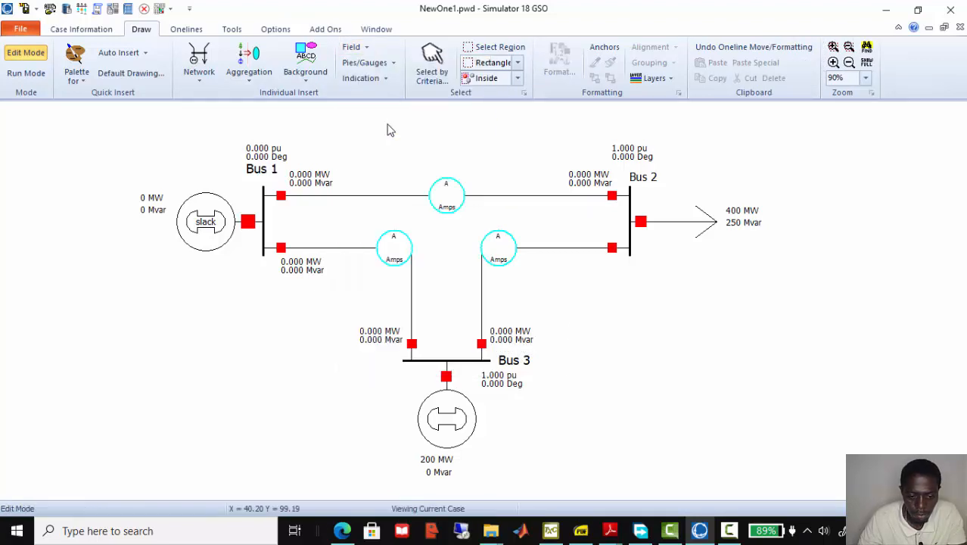
left_click(617, 257)
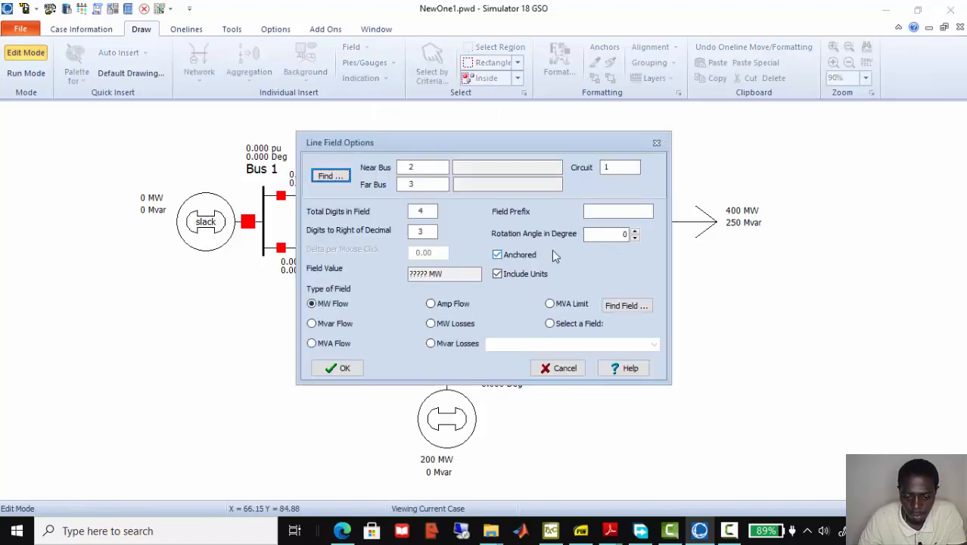
left_click_drag(487, 143, 562, 144)
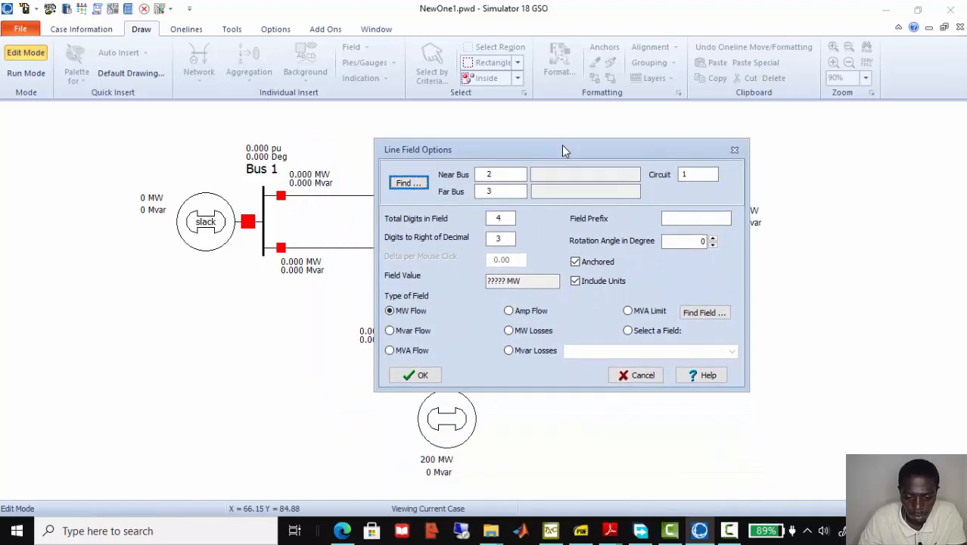
left_click(422, 377)
left_click_drag(626, 258, 600, 273)
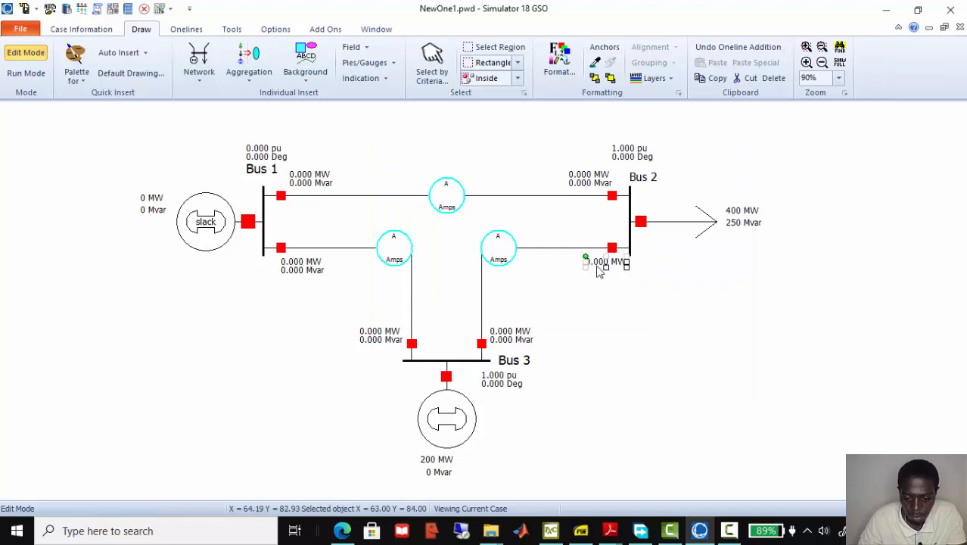
left_click(626, 307)
- Add a Mvar Flow field at the Bus 2 end of the Bus 2–Bus 3 line, directly under its MW field
left_click(367, 48)
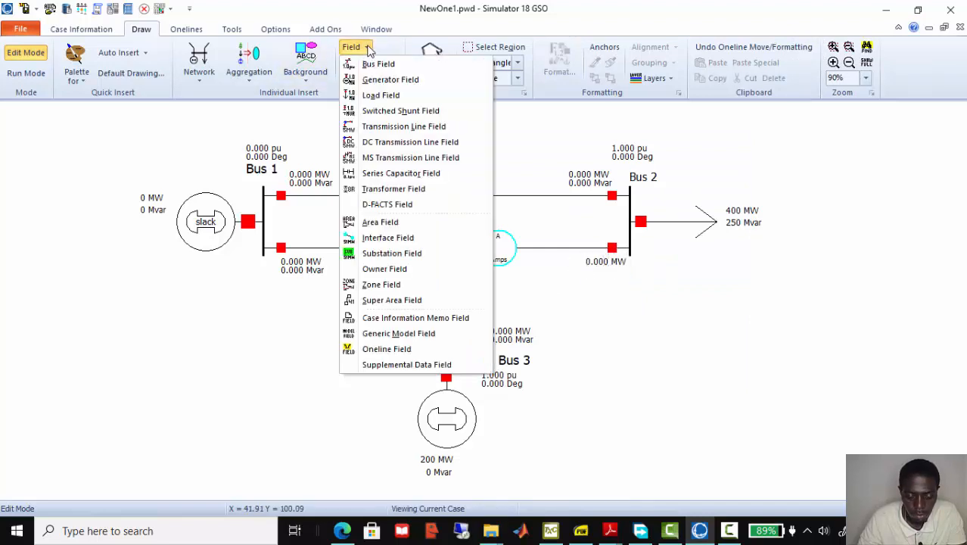
left_click(389, 128)
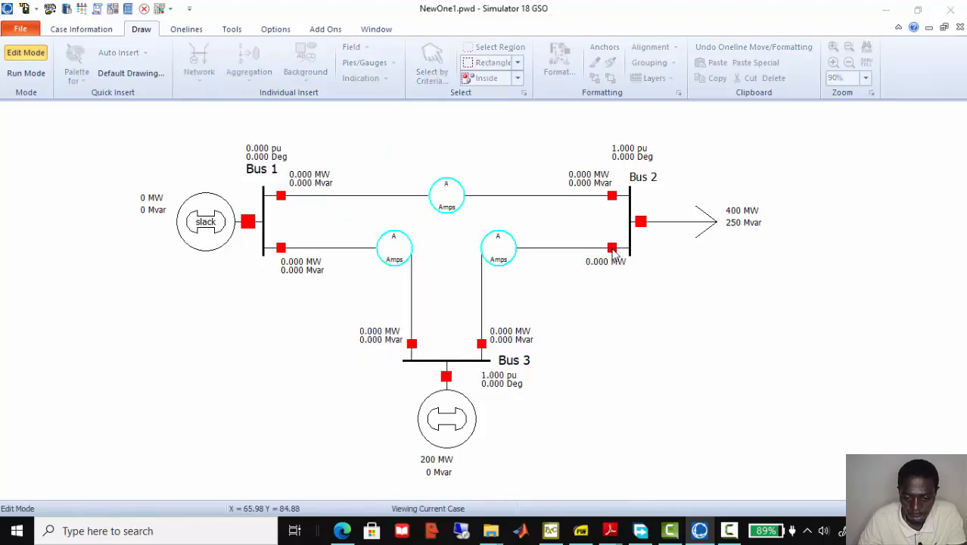
left_click(613, 253)
left_click(318, 324)
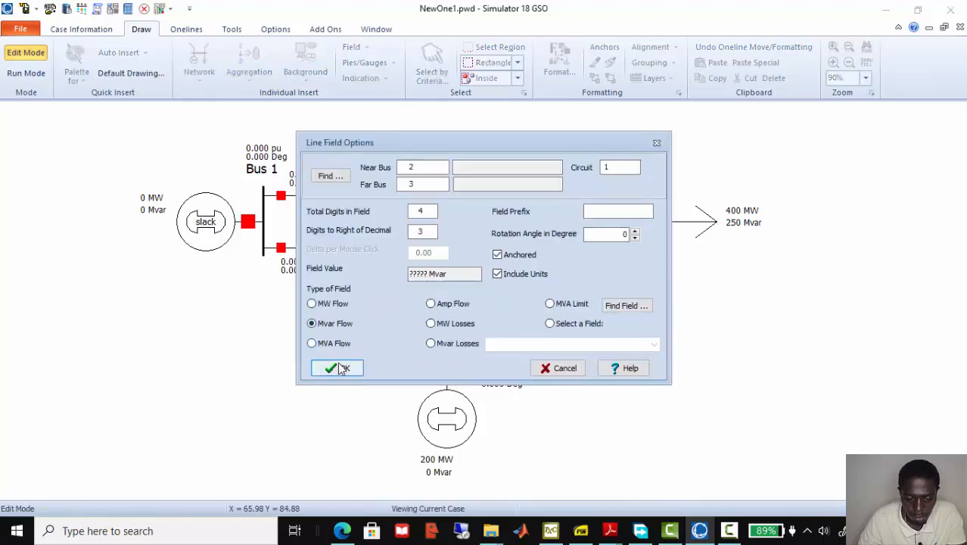
left_click(338, 366)
left_click_drag(642, 260, 613, 279)
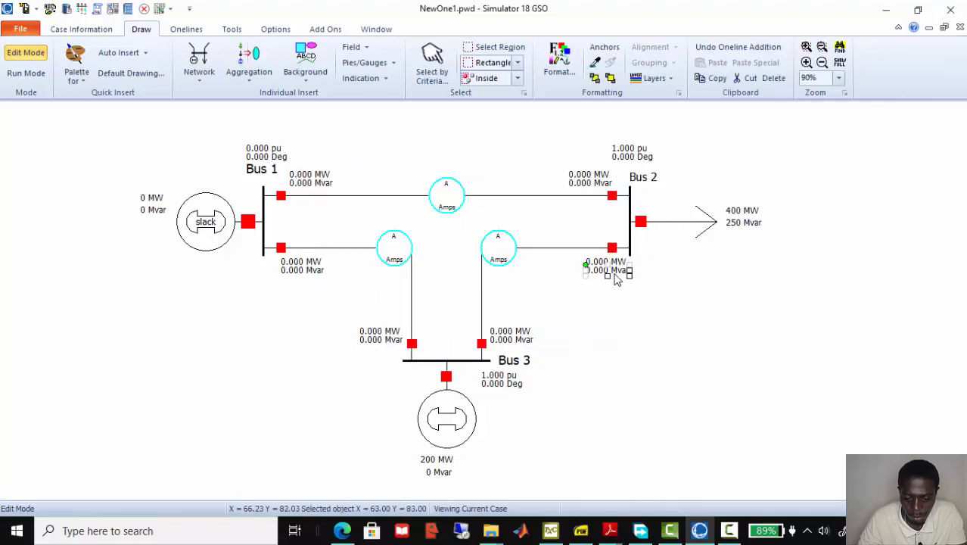
left_click(641, 326)
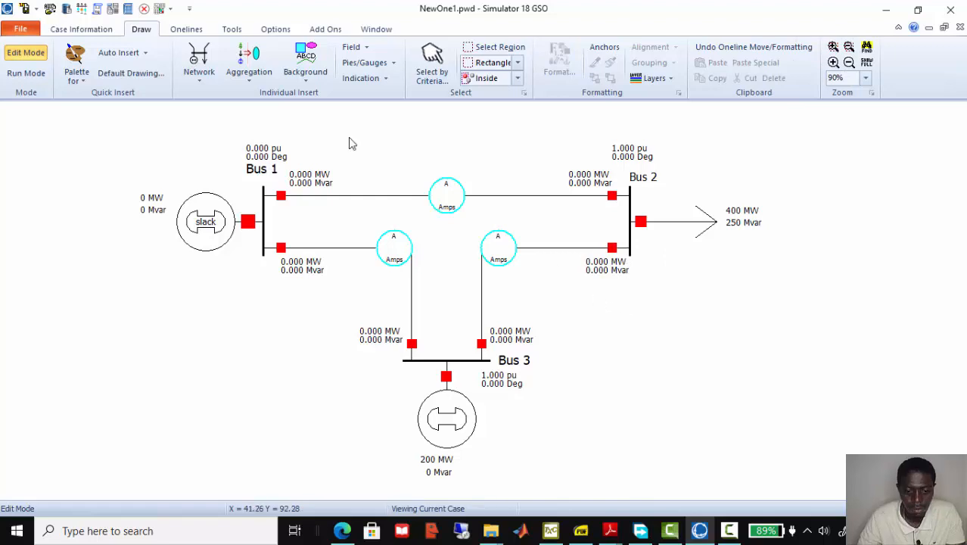
- Add an MW Losses field to the Bus 1–Bus 2 line and place it above the line, beside the Amps pie chart
left_click(354, 47)
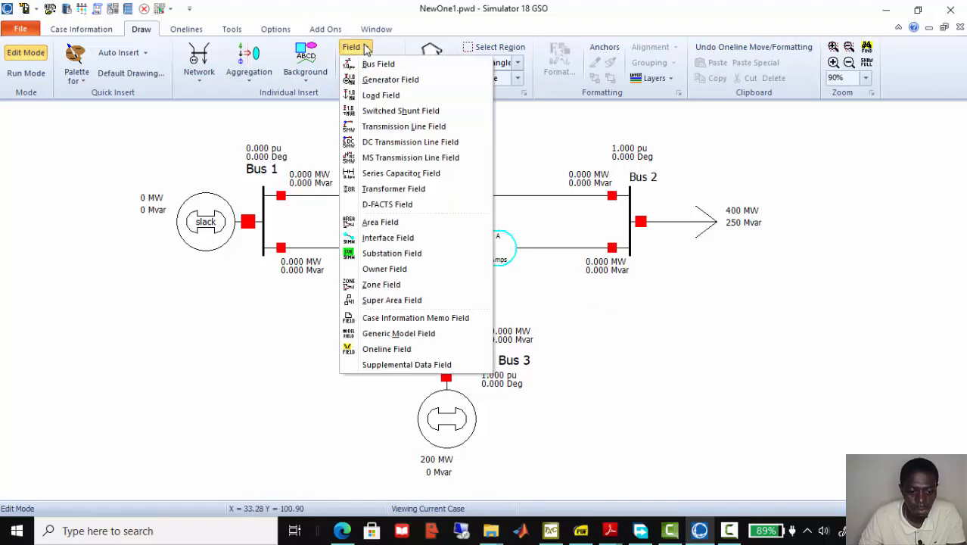
left_click(407, 127)
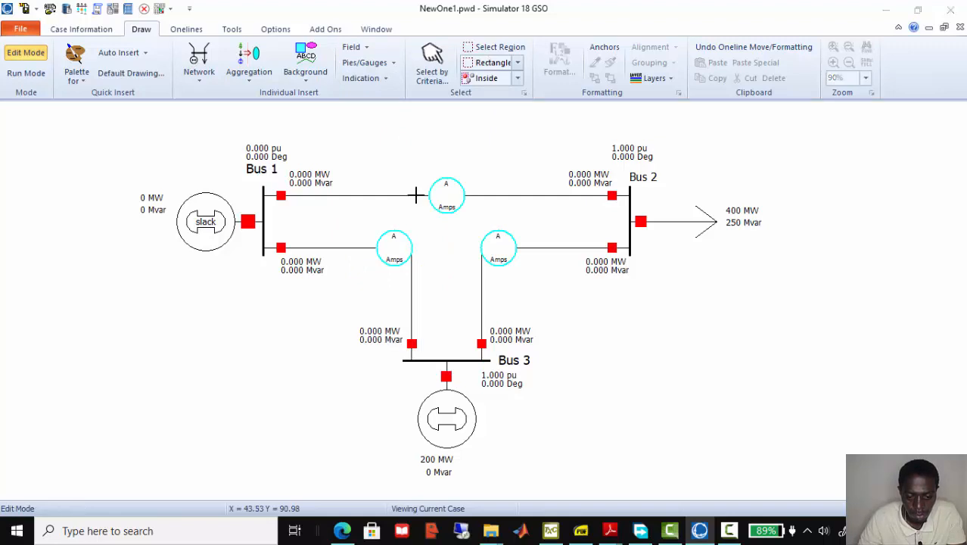
left_click(416, 195)
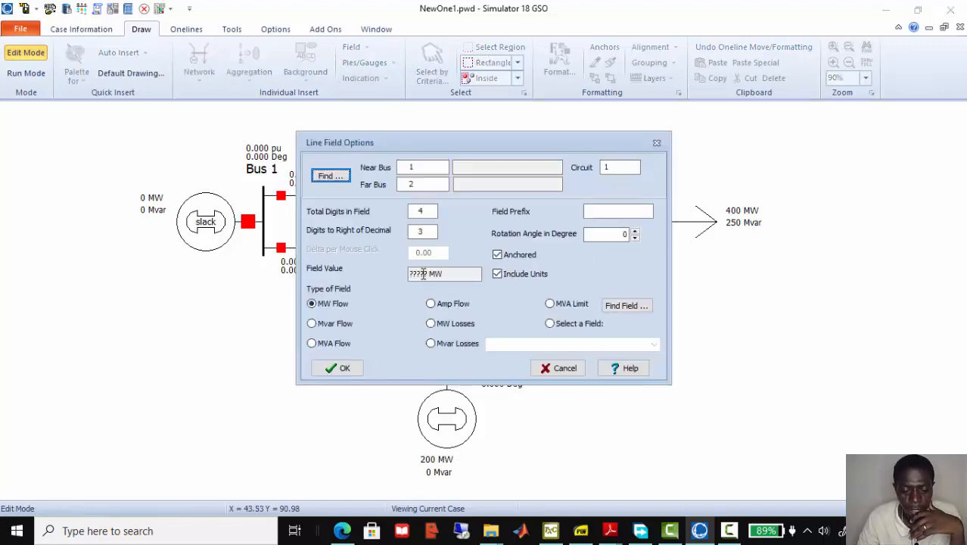
left_click(431, 324)
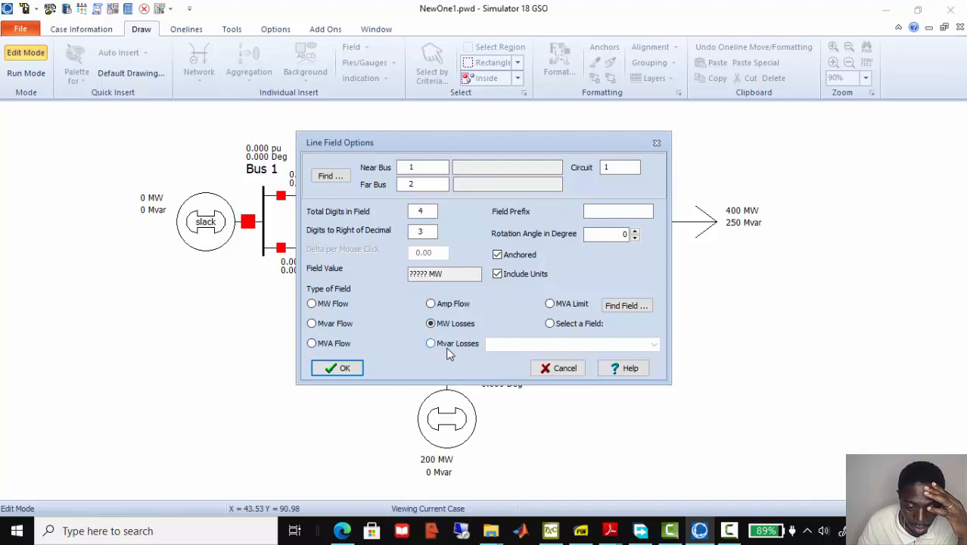
left_click(346, 366)
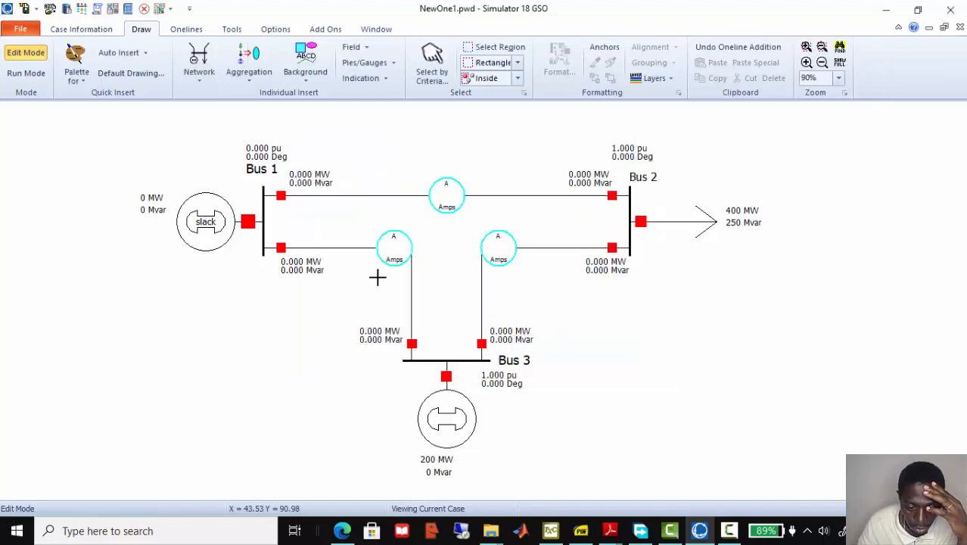
left_click_drag(427, 208, 400, 184)
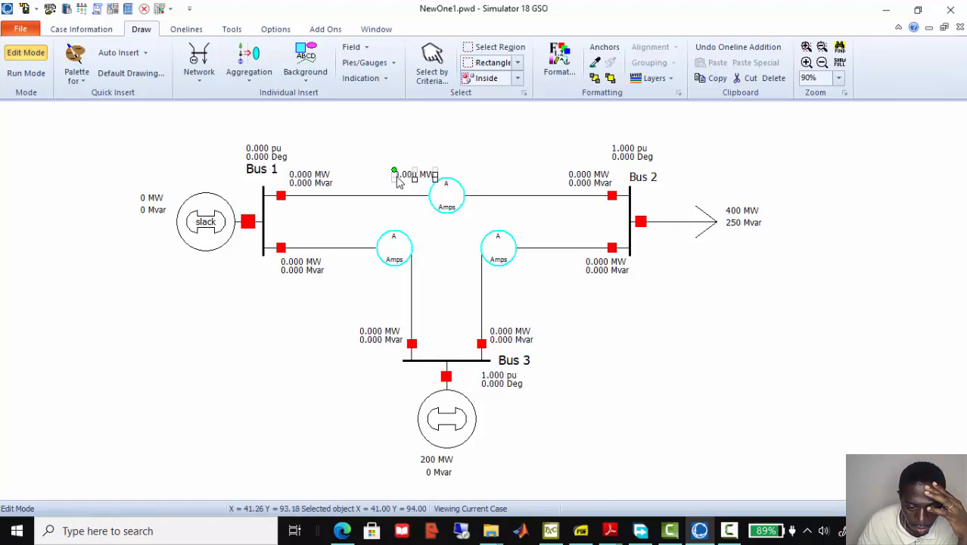
left_click(425, 229)
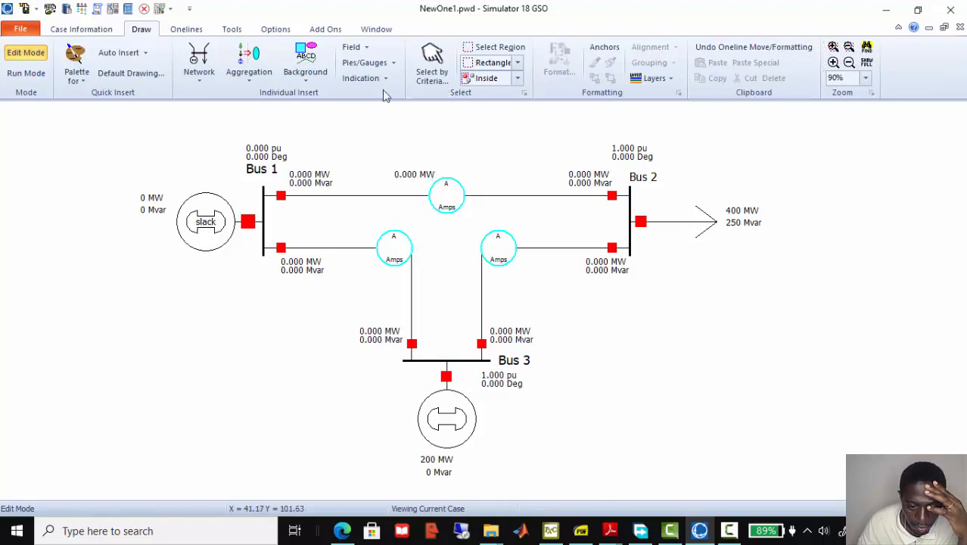
- Add a Mvar Losses field to the Bus 1–Bus 2 line and place it directly under its MW Losses field
left_click(353, 47)
left_click(395, 123)
left_click(414, 203)
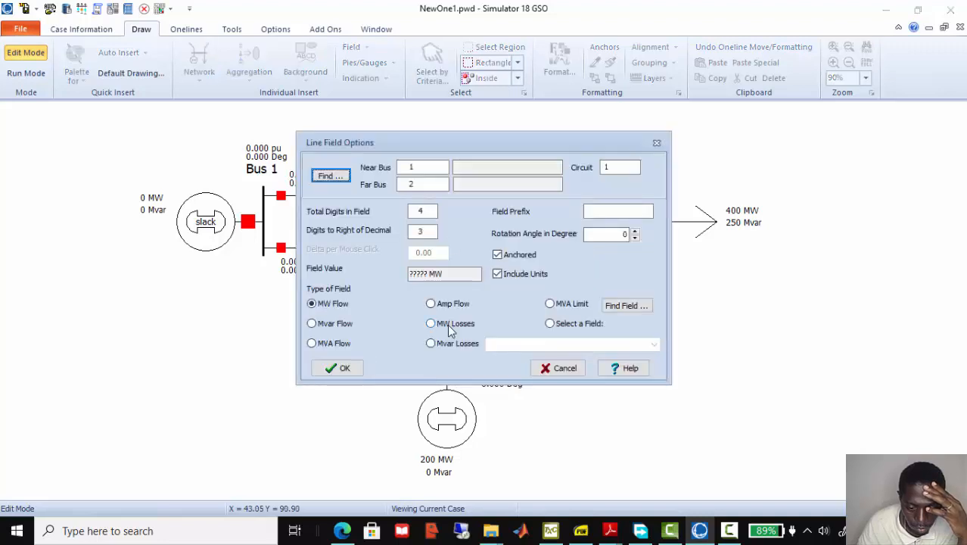
left_click(432, 344)
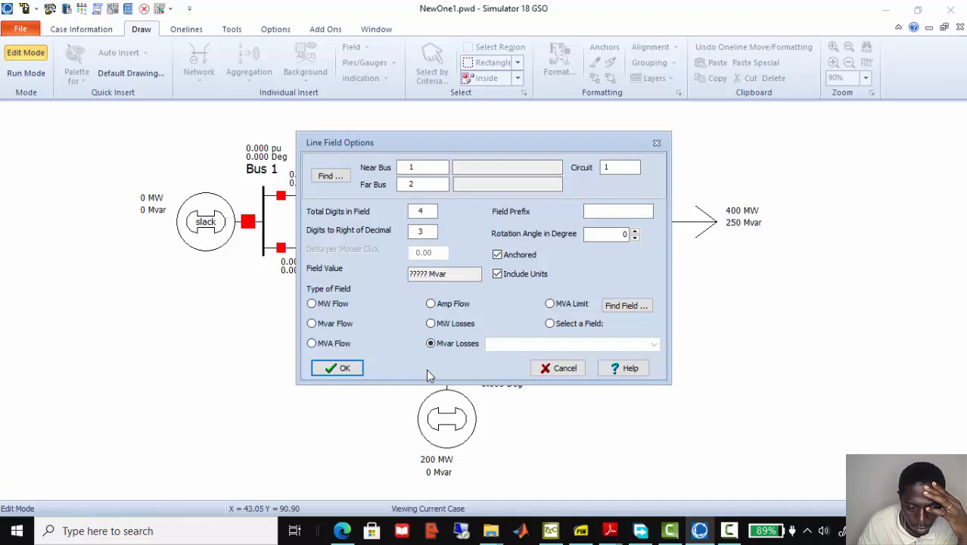
left_click(340, 368)
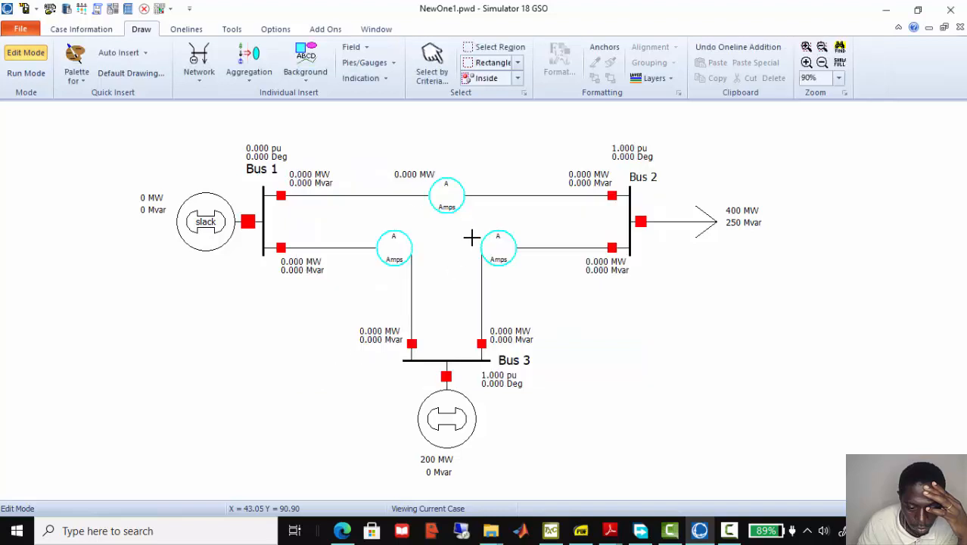
left_click_drag(422, 208, 405, 192)
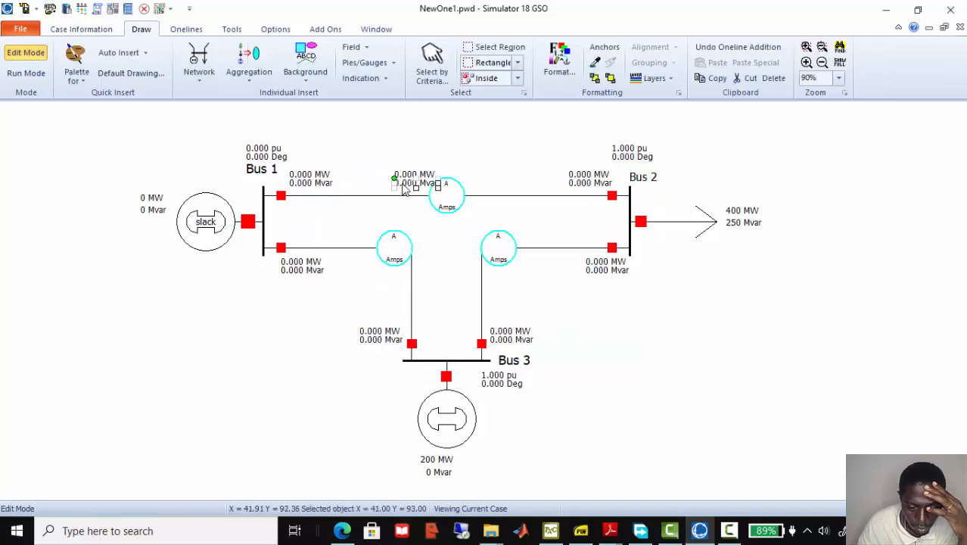
left_click(447, 241)
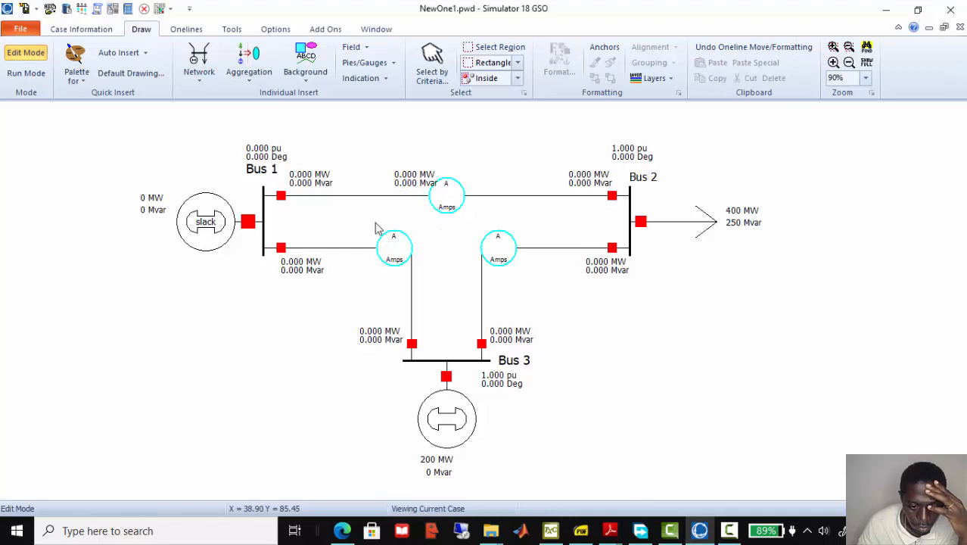
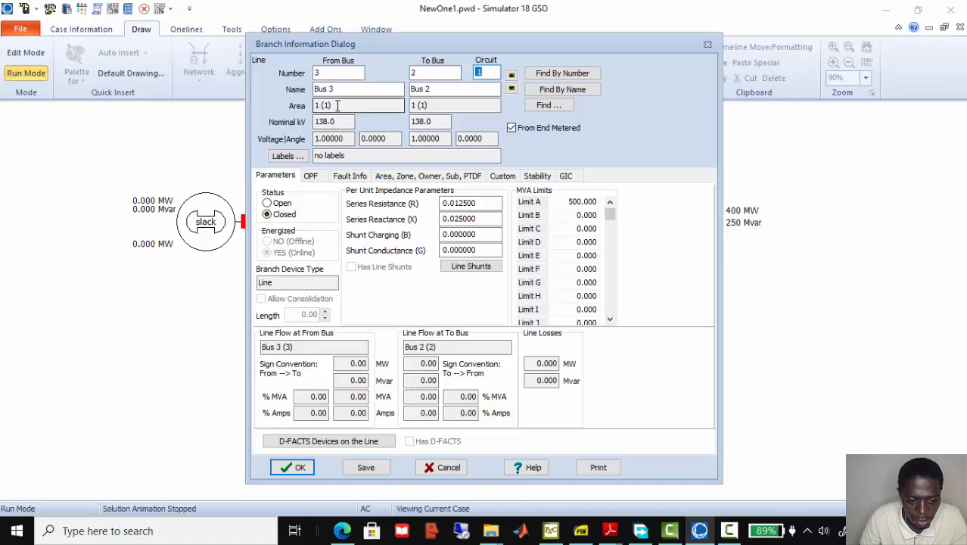
- Accept the Bus 3–Bus 2 branch parameters and switch the simulator to Edit Mode
left_click(299, 468)
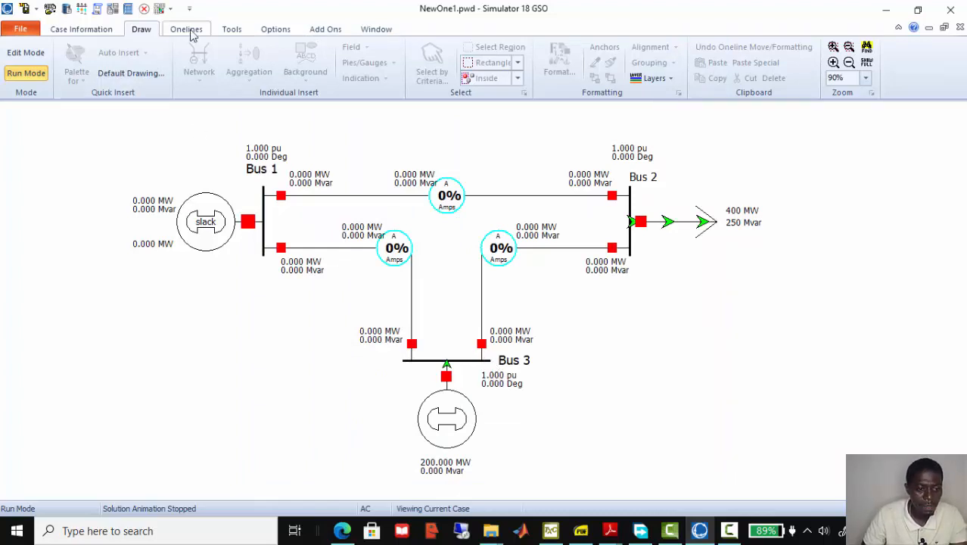
left_click(233, 30)
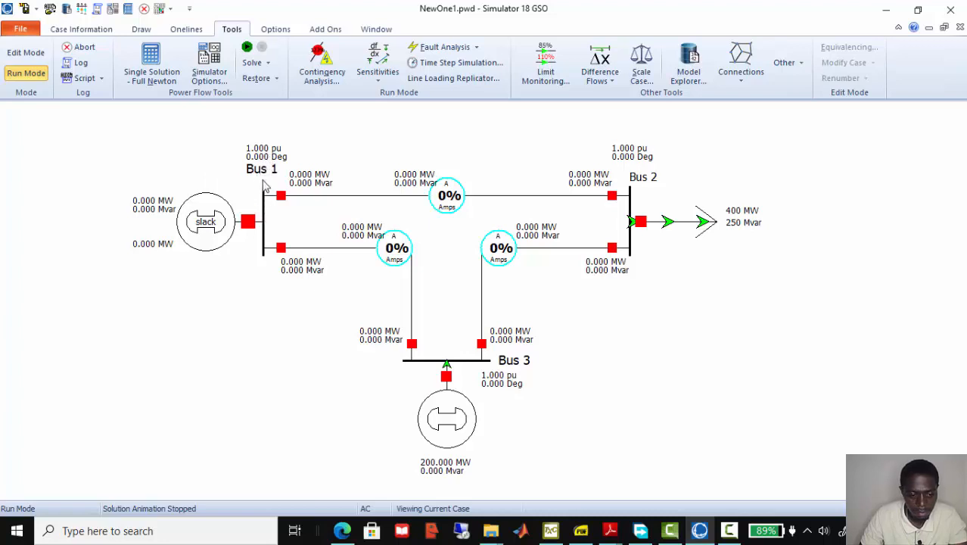
left_click(18, 56)
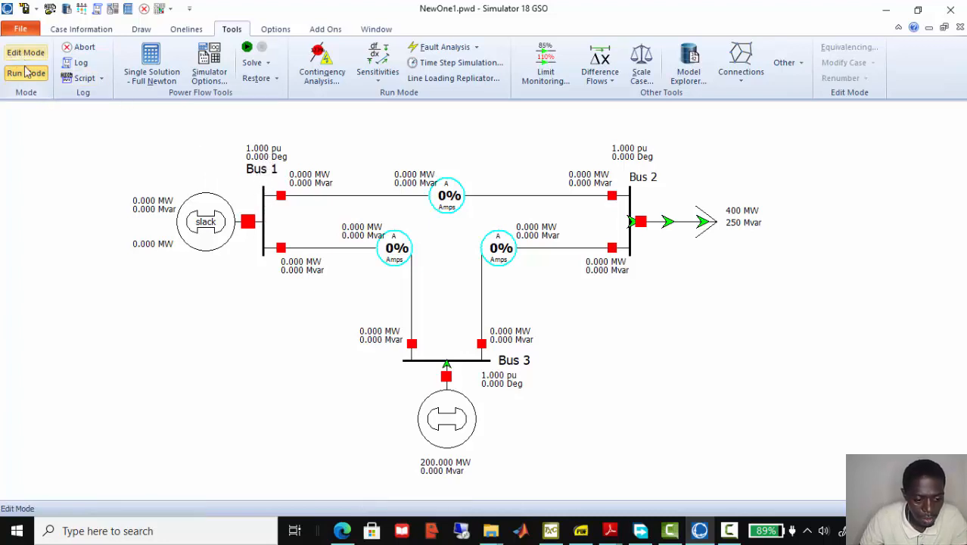
left_click(25, 72)
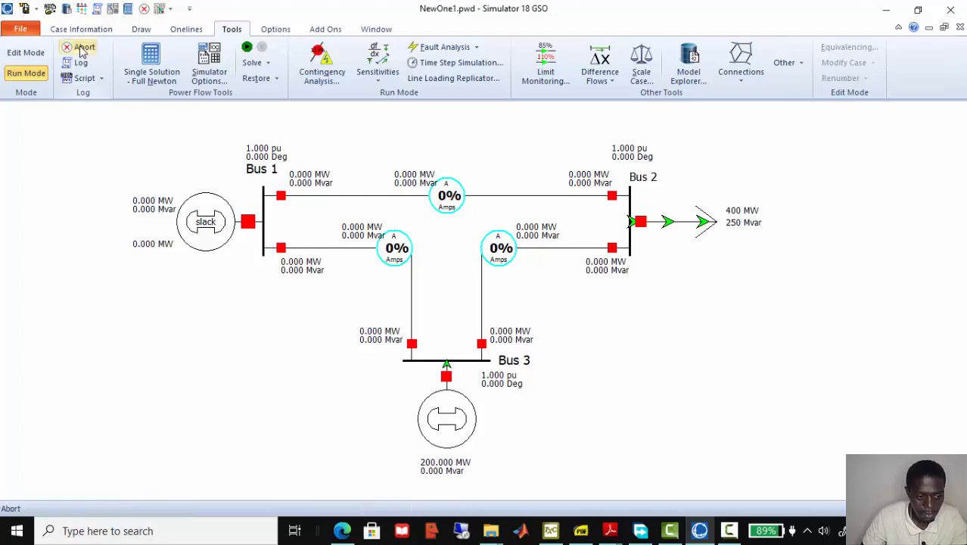
left_click(31, 56)
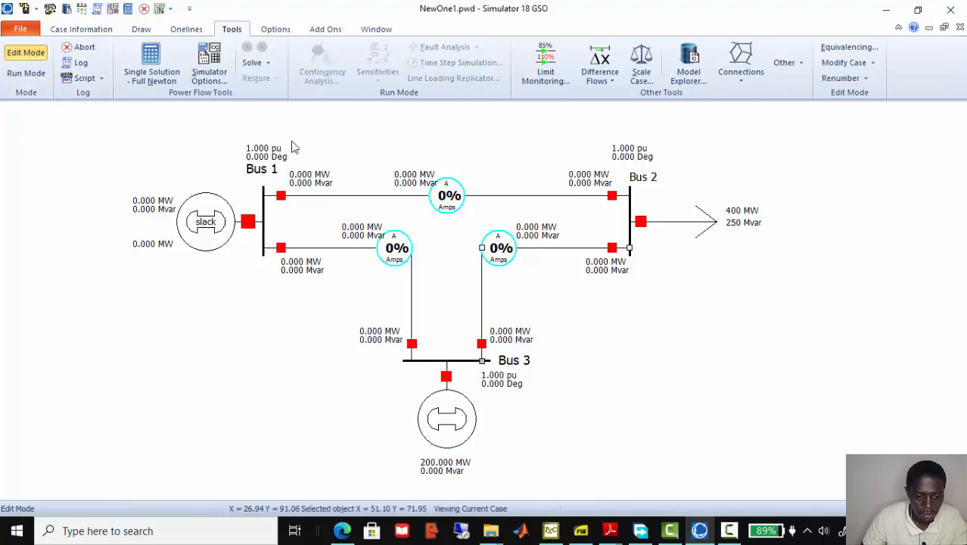
- Set the Bus 1 voltage to 1.05 p.u. in its bus options and save it
left_click(148, 31)
left_click(354, 46)
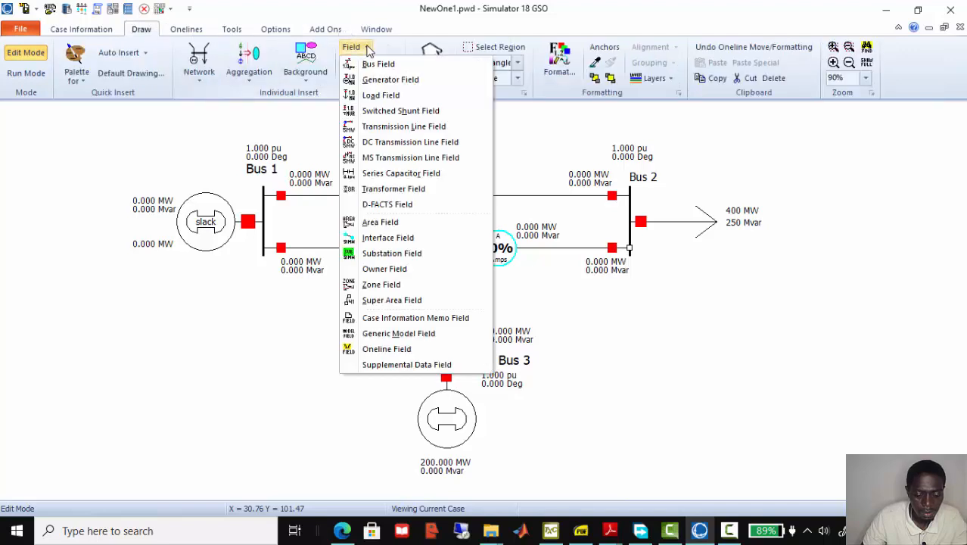
left_click(396, 25)
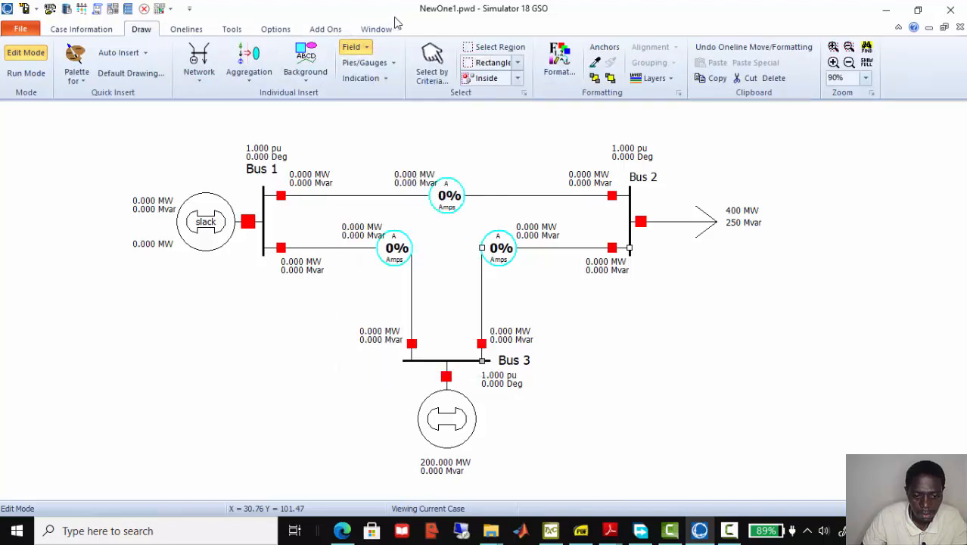
left_click(264, 215)
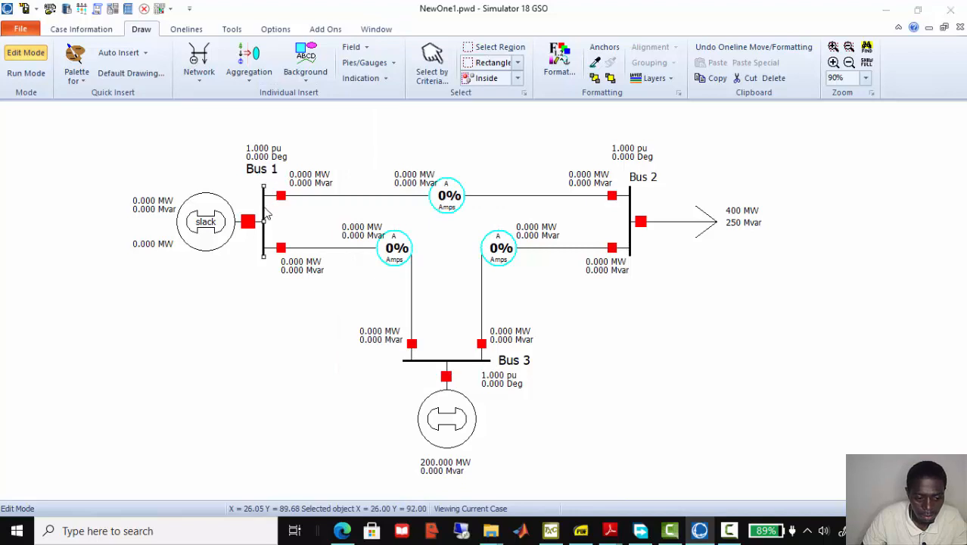
double_click(264, 216)
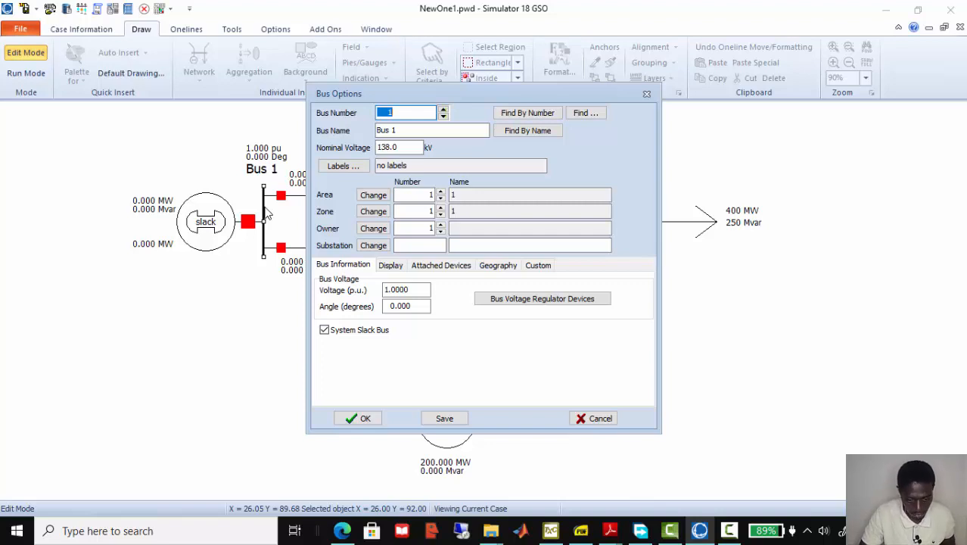
left_click_drag(414, 290, 358, 294)
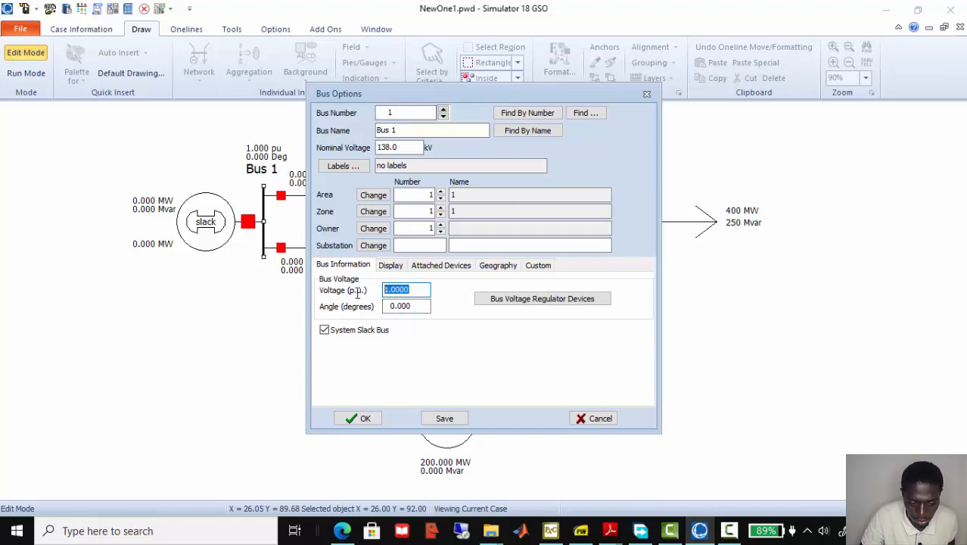
type("1.")
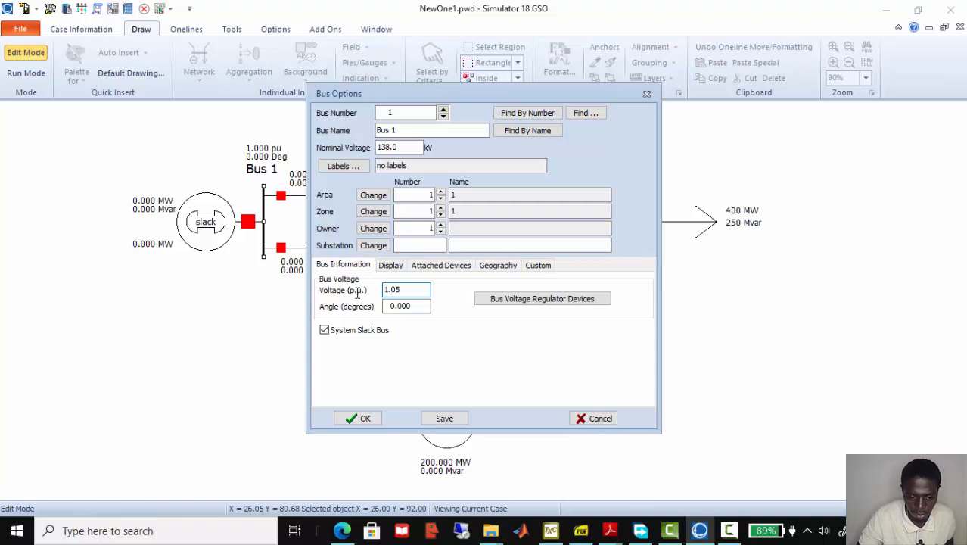
left_click(452, 420)
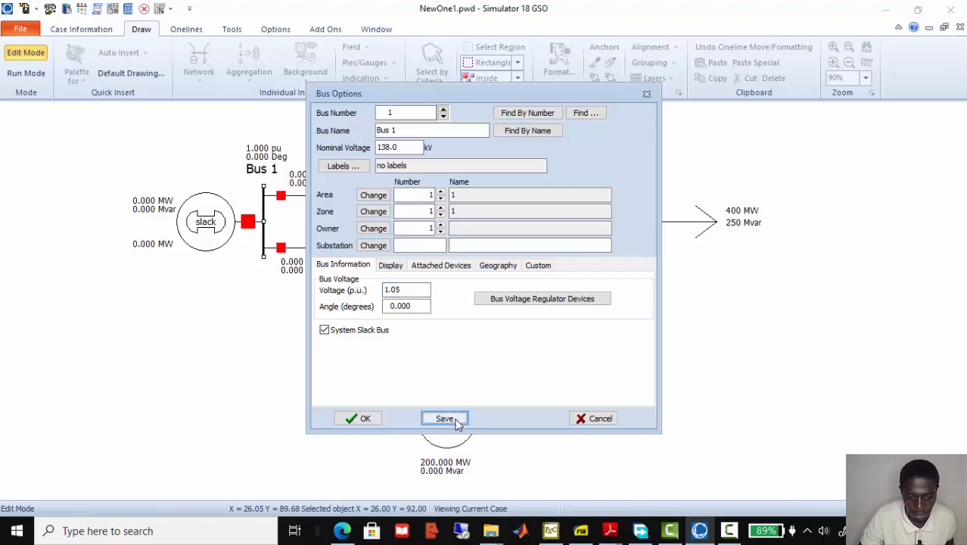
left_click(371, 420)
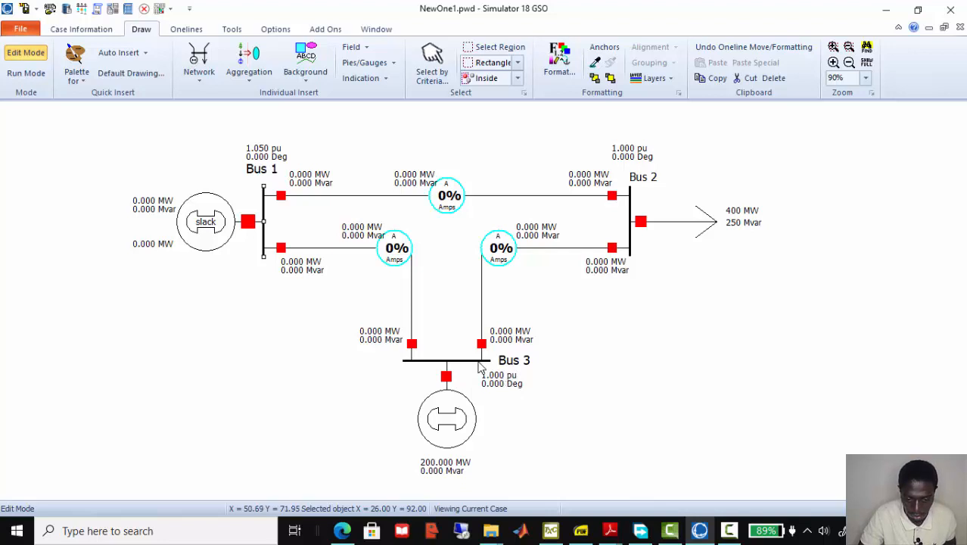
- Set the Bus 3 voltage to 1.04 p.u. in its bus options and save it
left_click(479, 361)
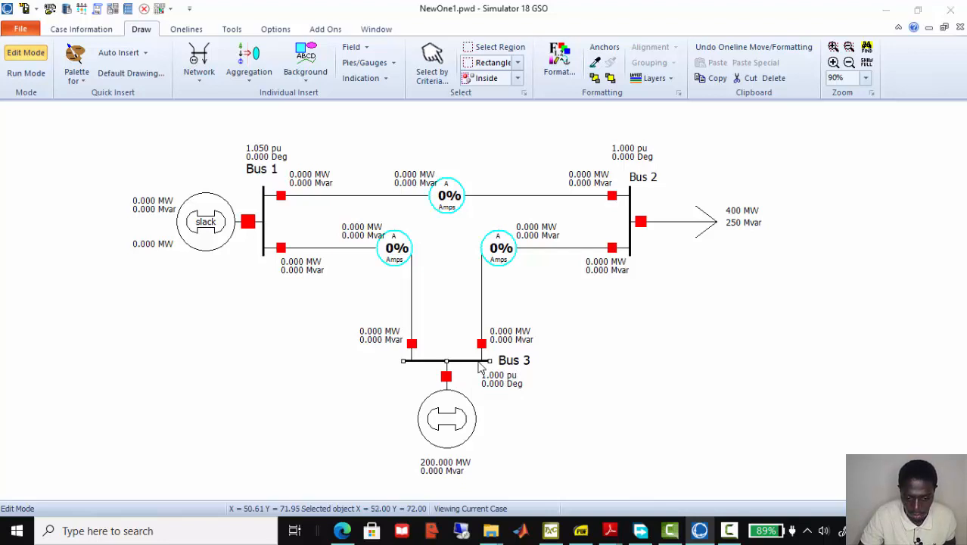
double_click(478, 364)
double_click(401, 290)
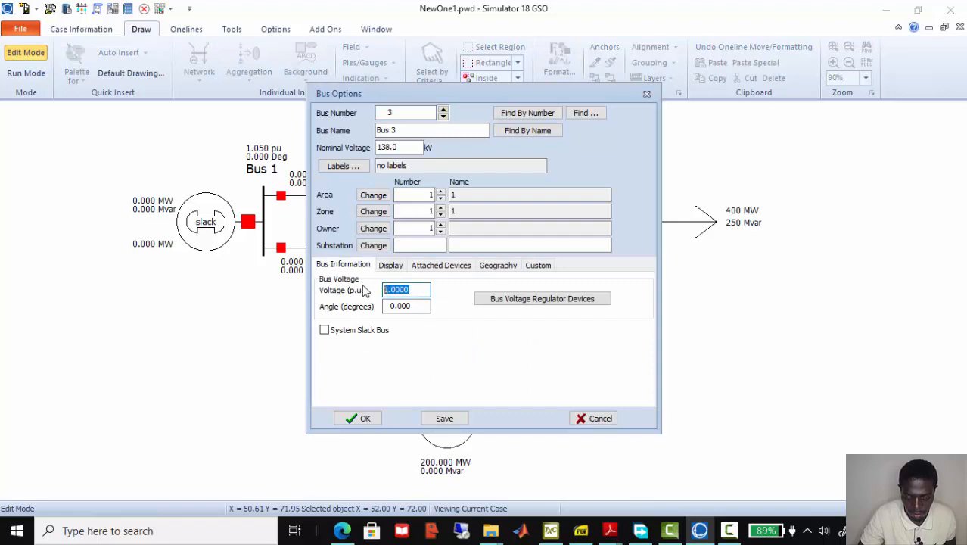
type("1.0")
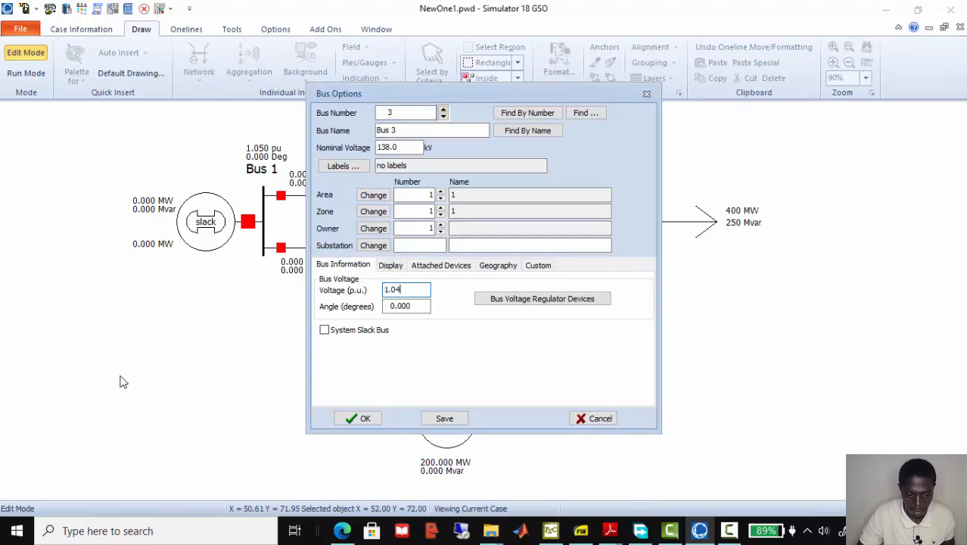
left_click(442, 421)
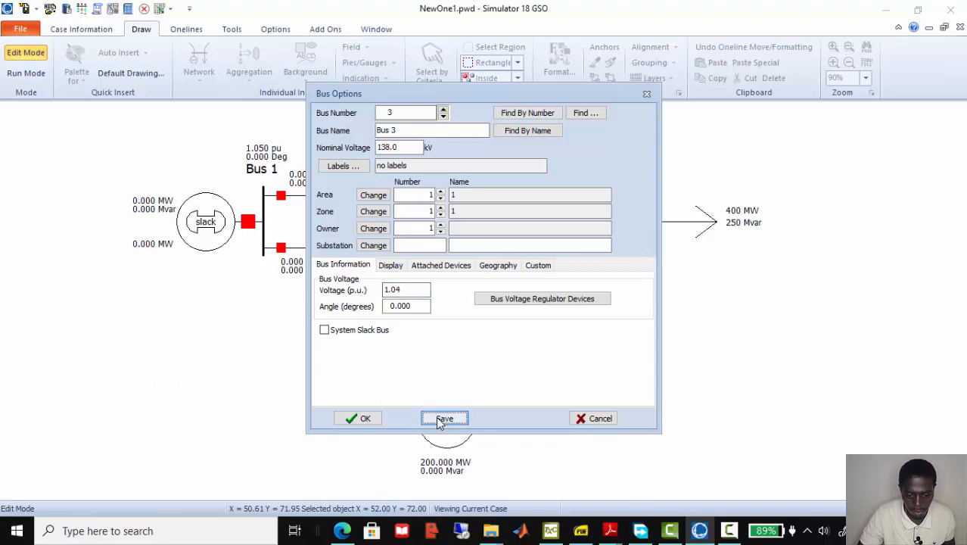
left_click(370, 420)
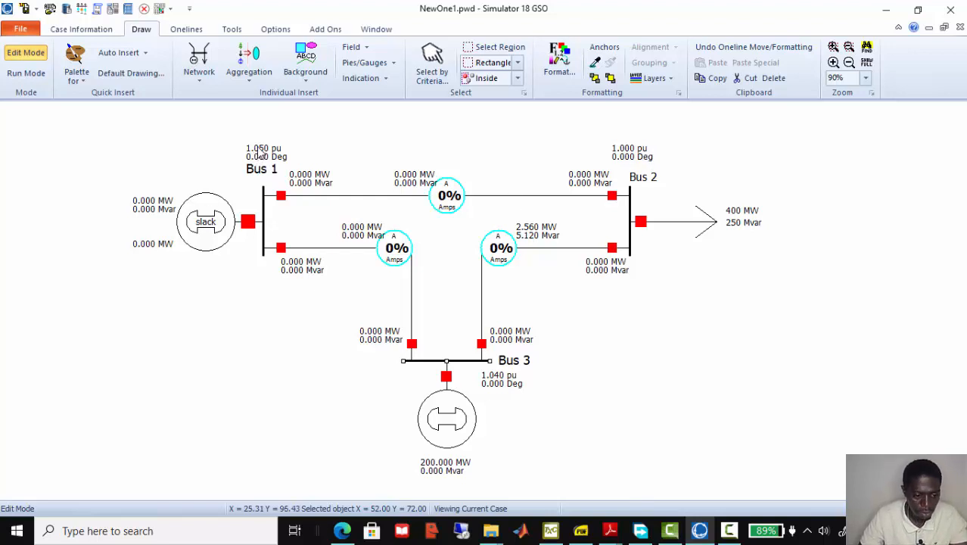
- Switch to Run Mode and solve the case with the Gauss-Seidel power flow
left_click(32, 72)
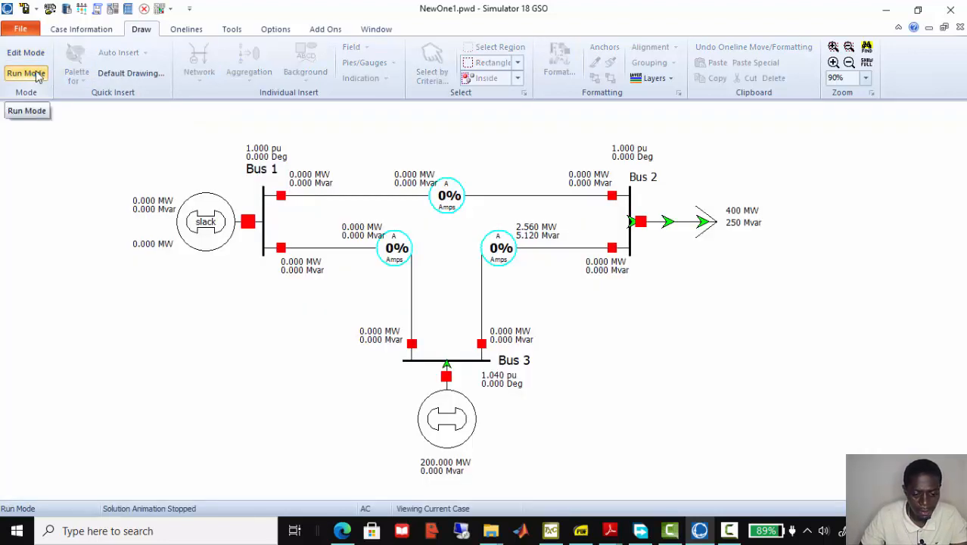
left_click(232, 31)
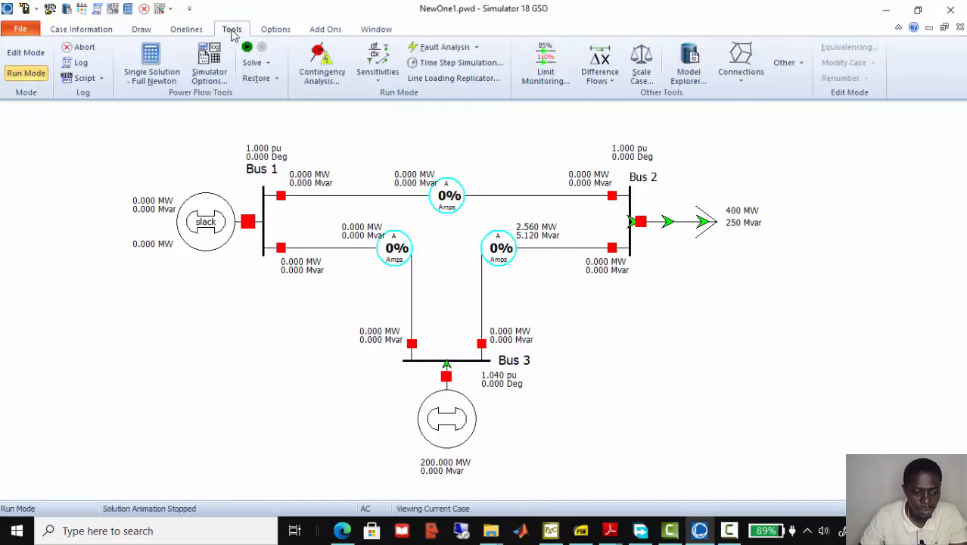
left_click(268, 64)
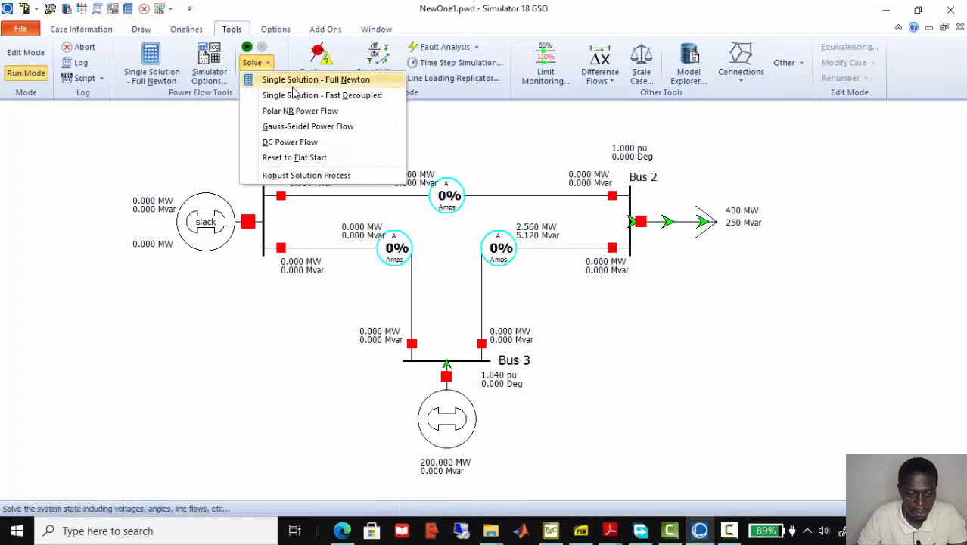
left_click(330, 132)
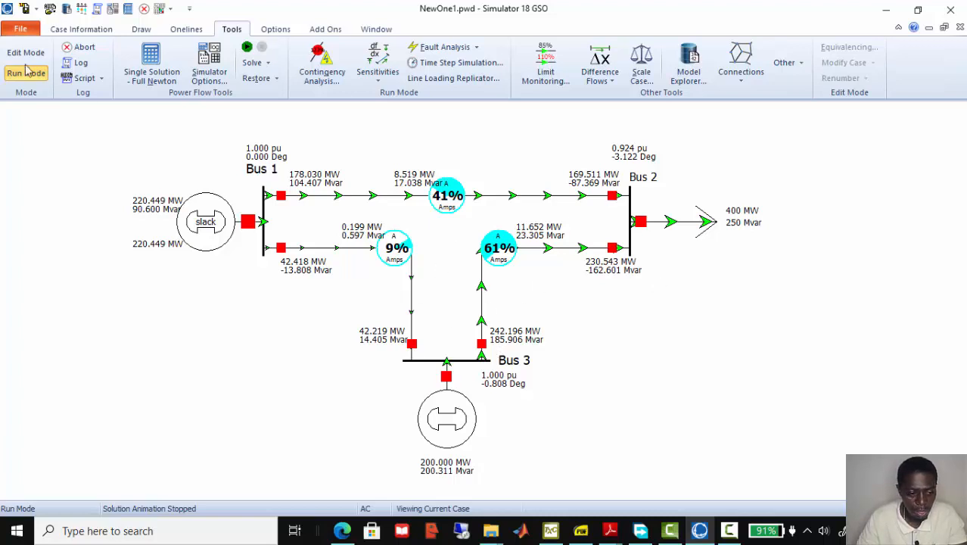
- Open the message log, review the latest Gauss-Seidel iterations and clear the log
left_click(79, 62)
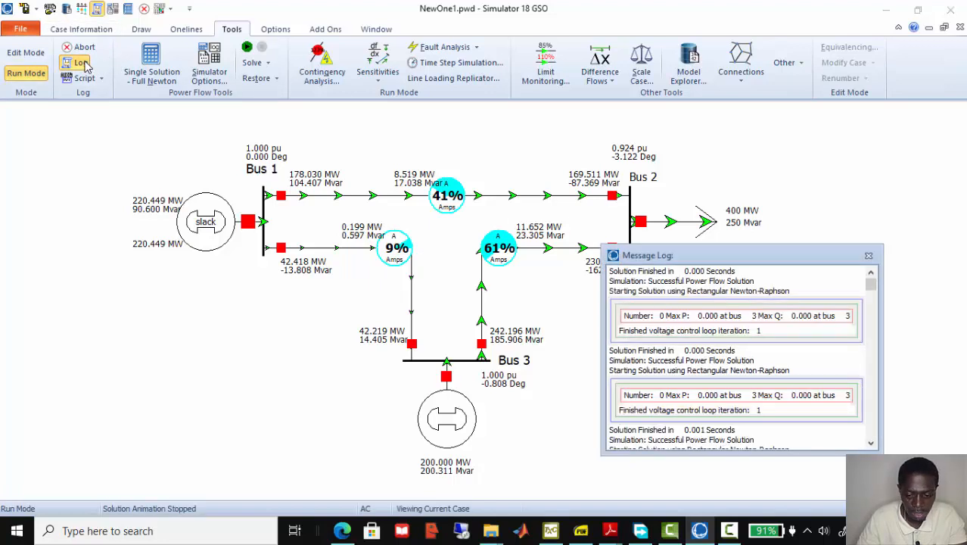
scroll(798, 394, "down", 15)
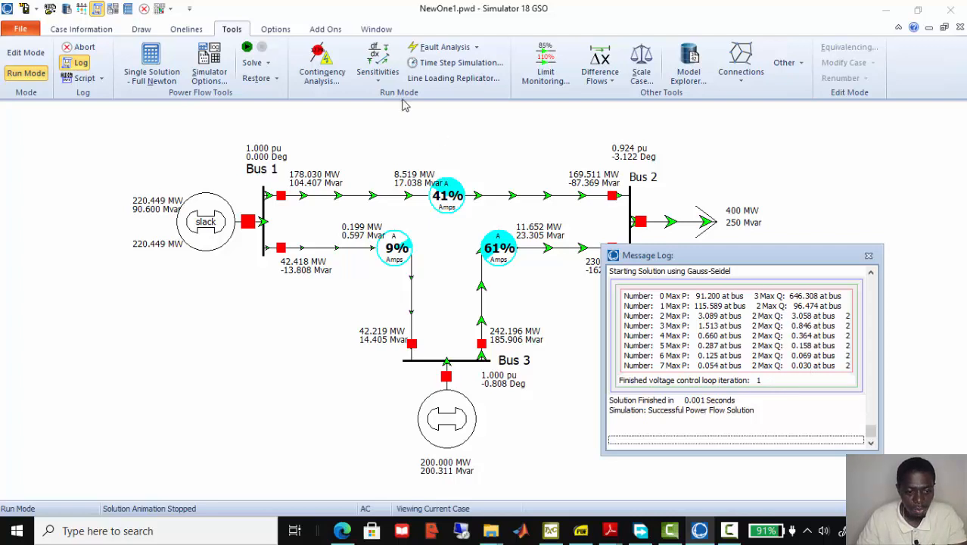
right_click(779, 412)
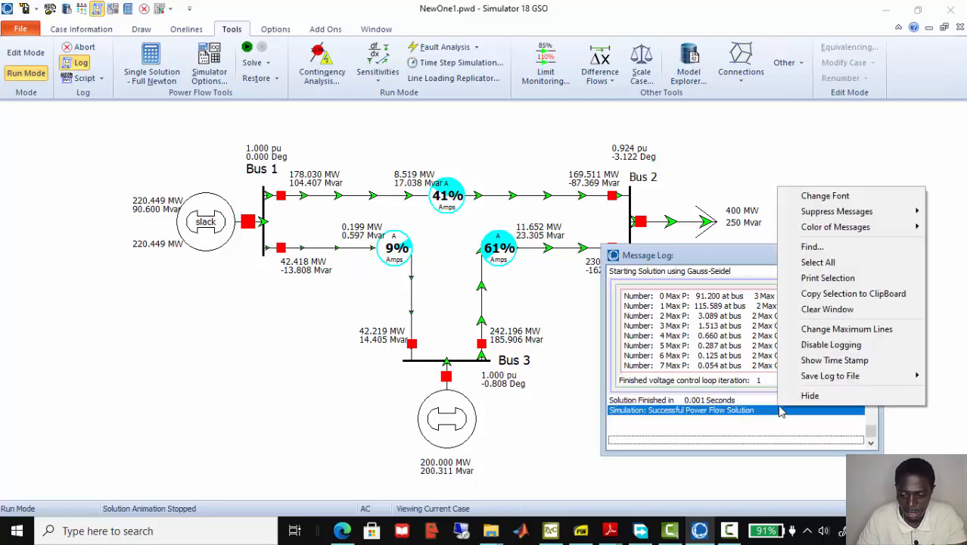
left_click(830, 310)
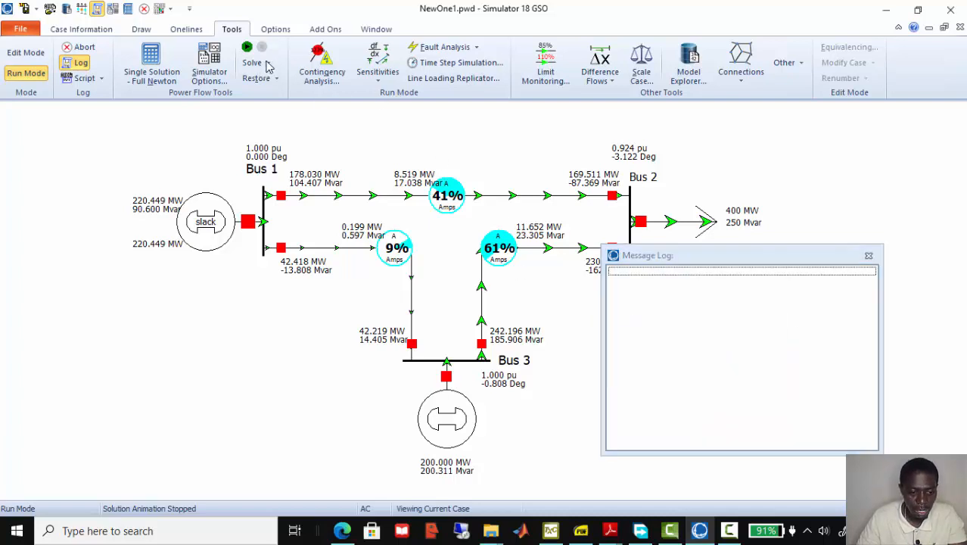
- Reset the case to flat start with voltages at their setpoints and angles equal to the slack angle
left_click(265, 64)
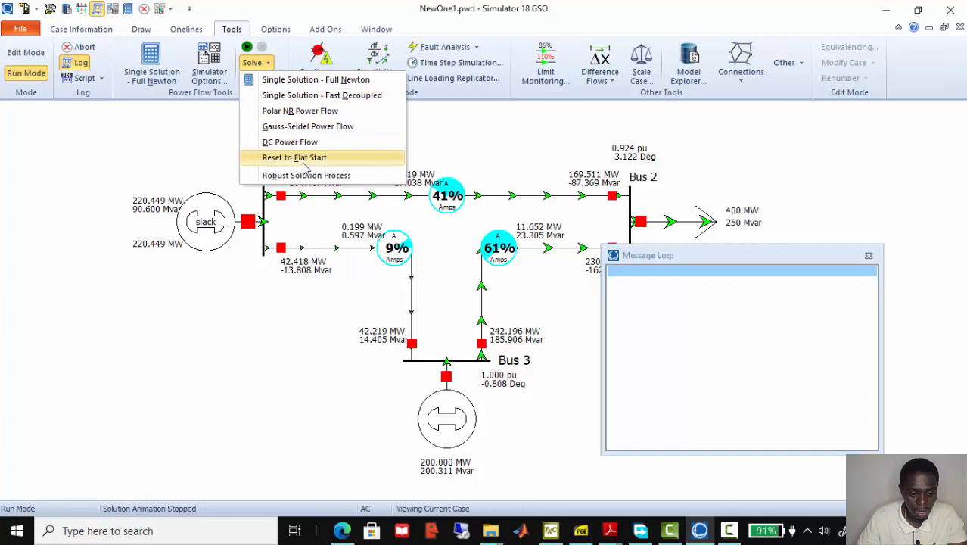
left_click(312, 164)
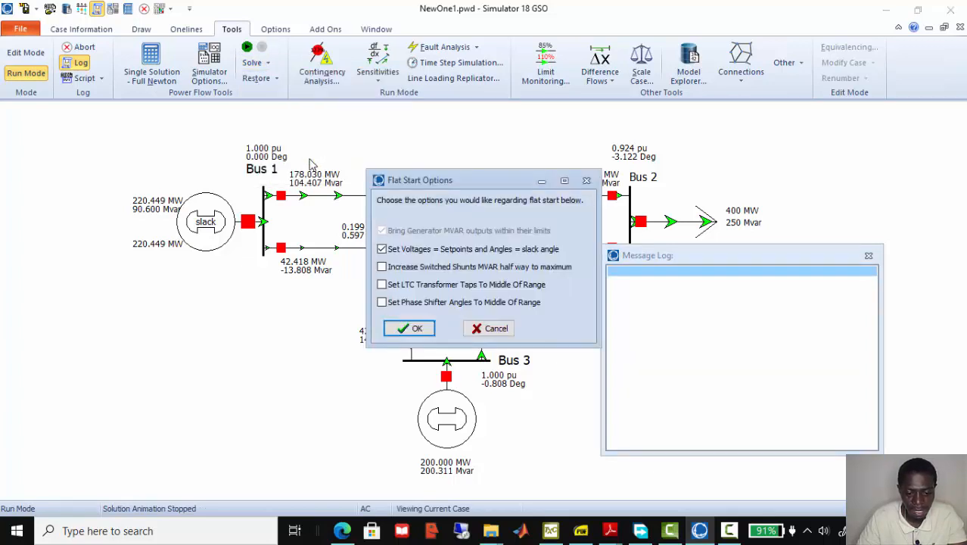
left_click(413, 328)
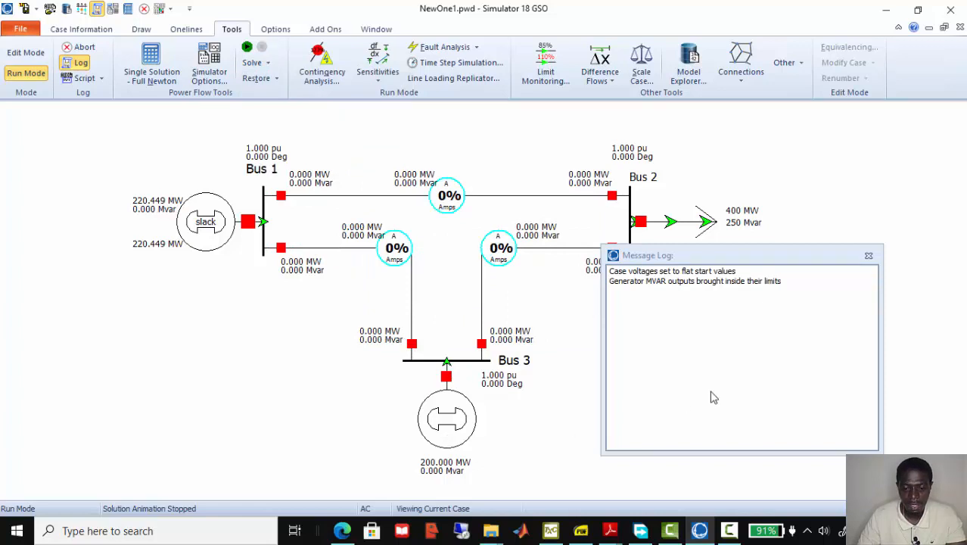
- Solve the case with the Full Newton single solution and move the message log clear of the Bus 2 fields
left_click(269, 65)
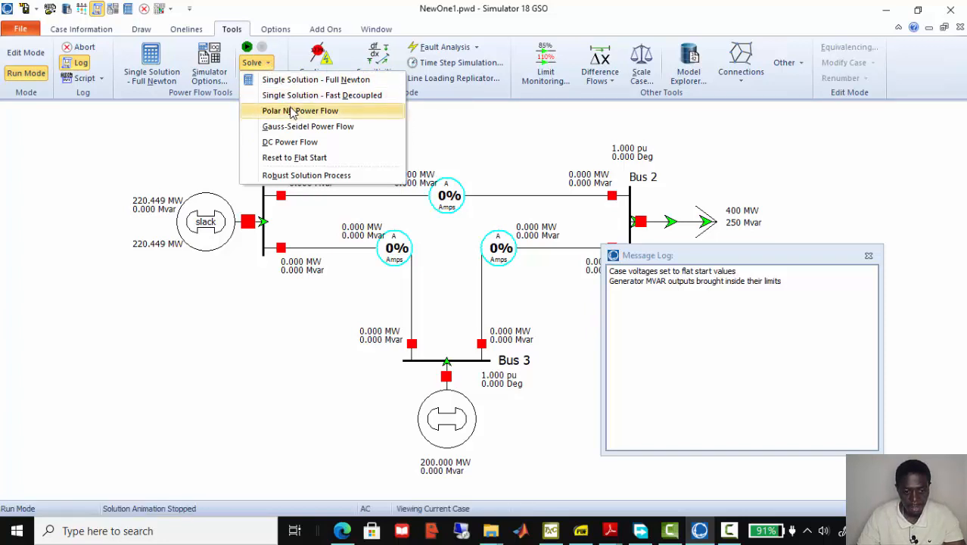
left_click(341, 83)
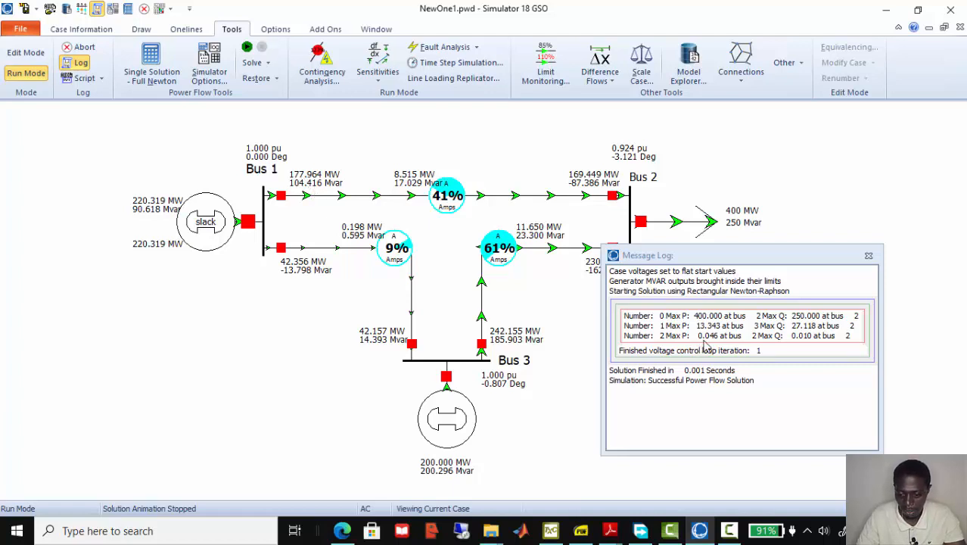
left_click_drag(758, 258, 810, 276)
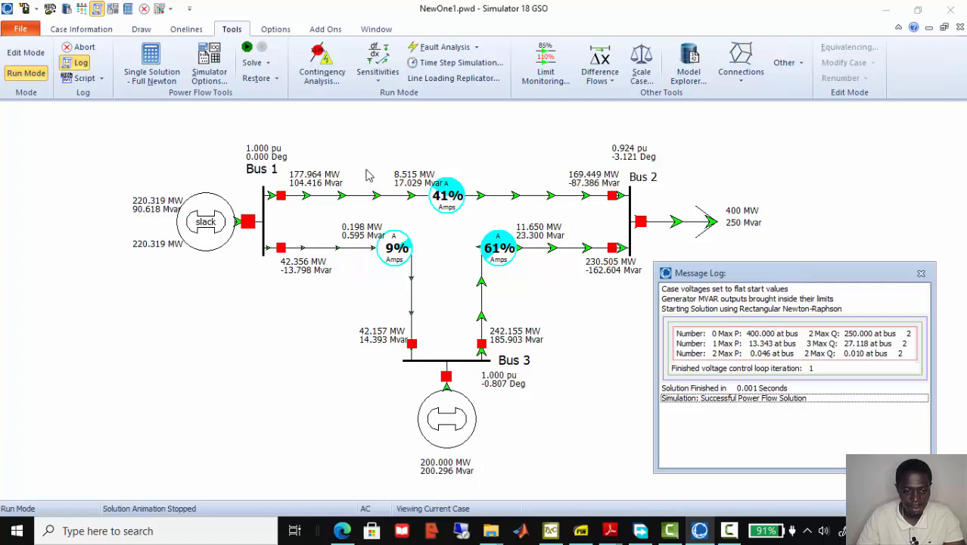
- Clear the message log and reset the case to flat start
right_click(777, 435)
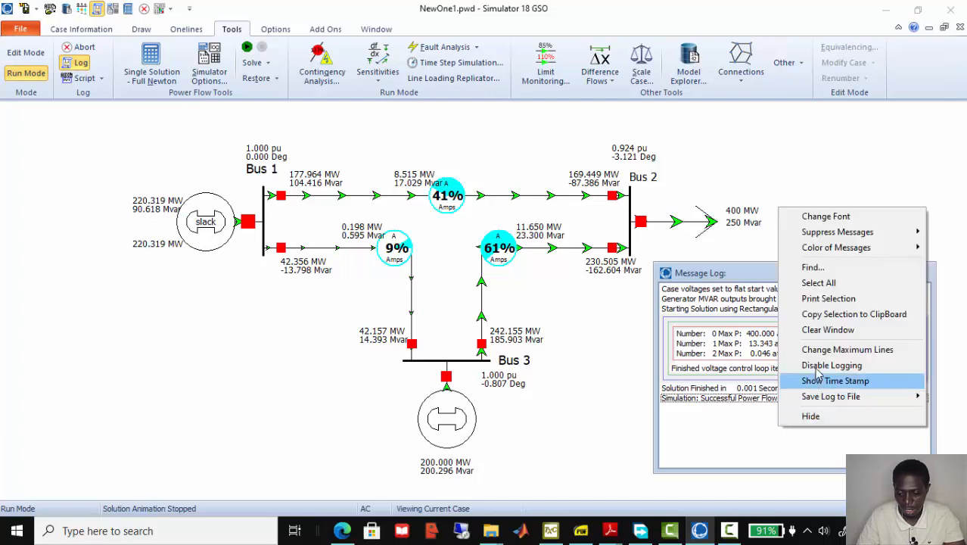
left_click(820, 332)
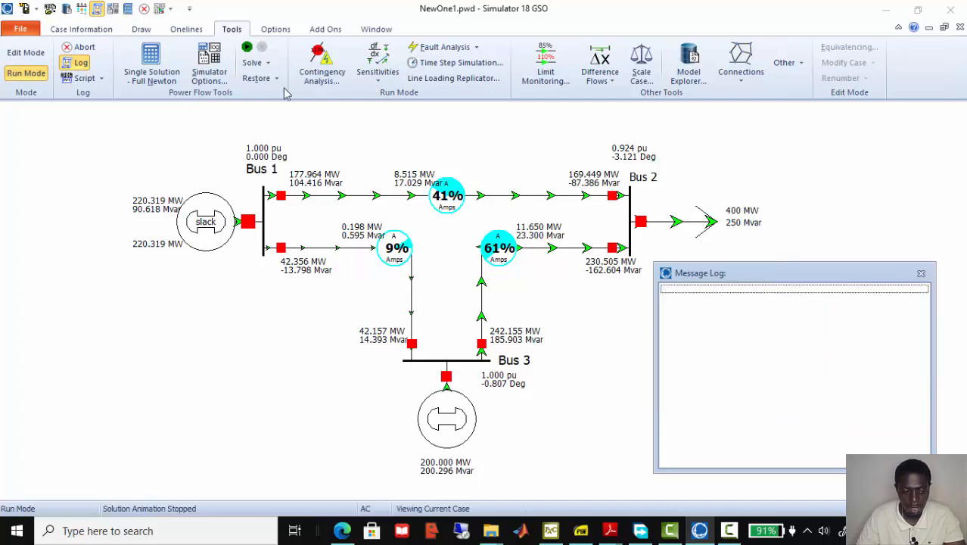
left_click(268, 66)
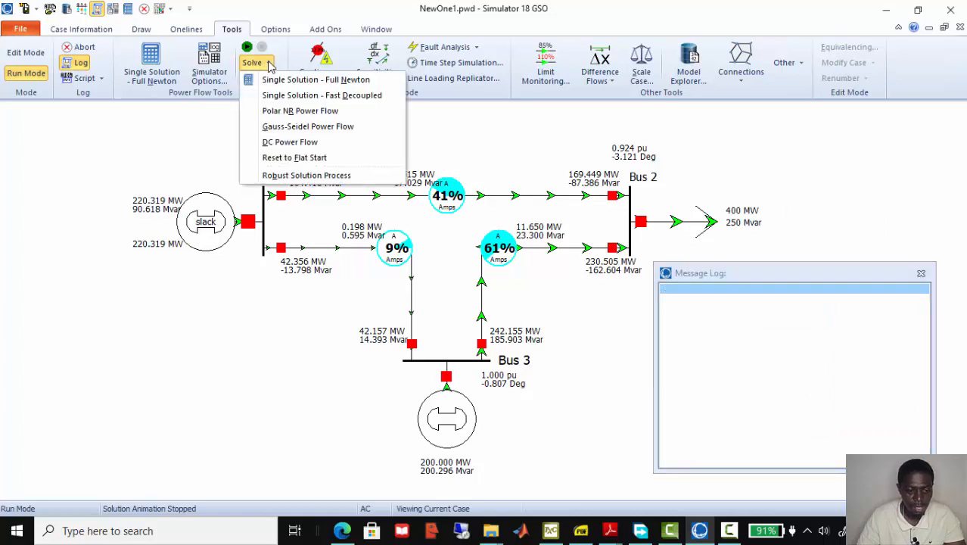
left_click(286, 157)
left_click(410, 329)
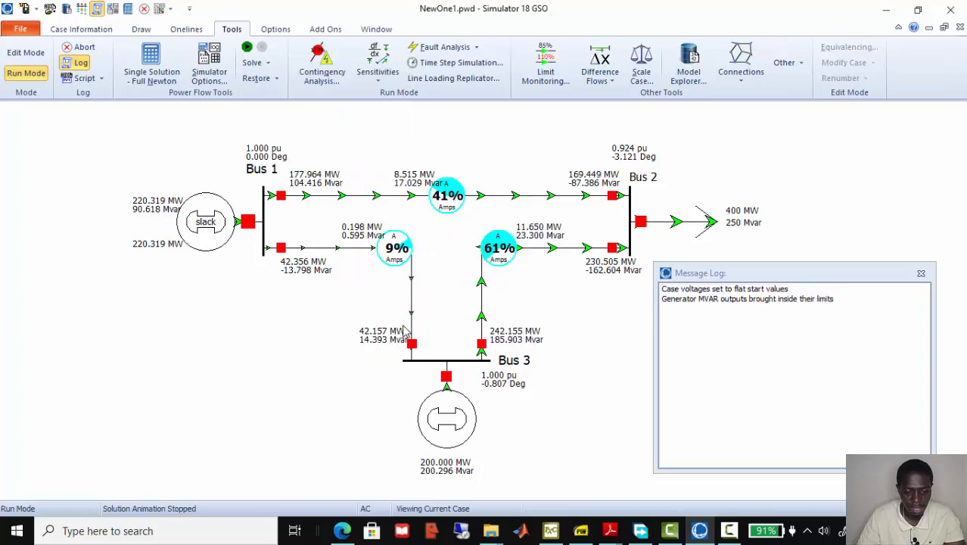
- Solve the case with the Fast Decoupled single solution and move the message log away from the oneline
left_click(270, 65)
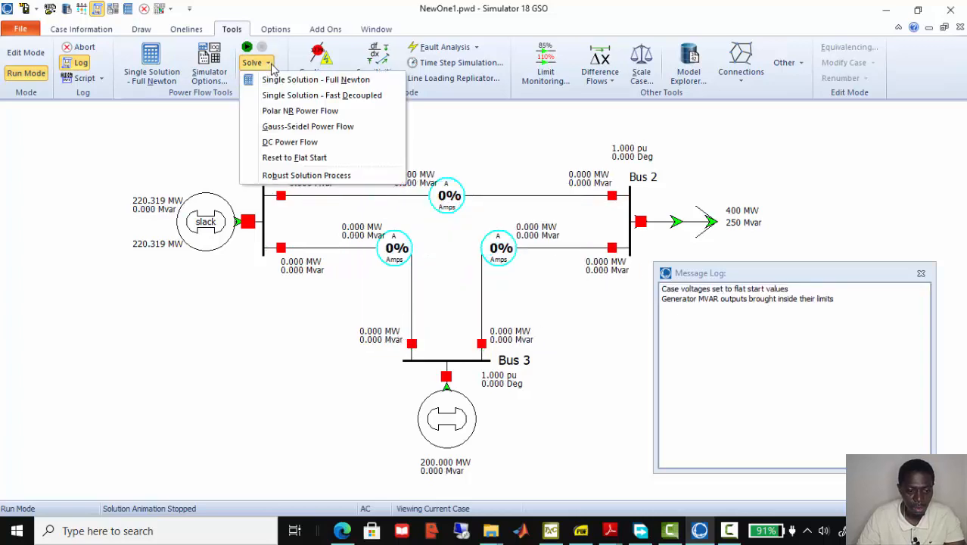
left_click(303, 97)
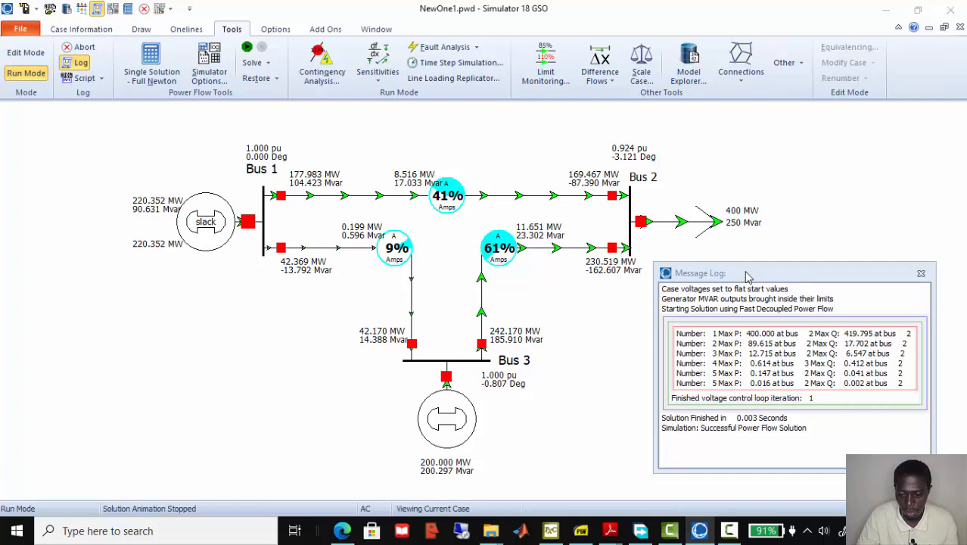
left_click_drag(746, 276, 790, 272)
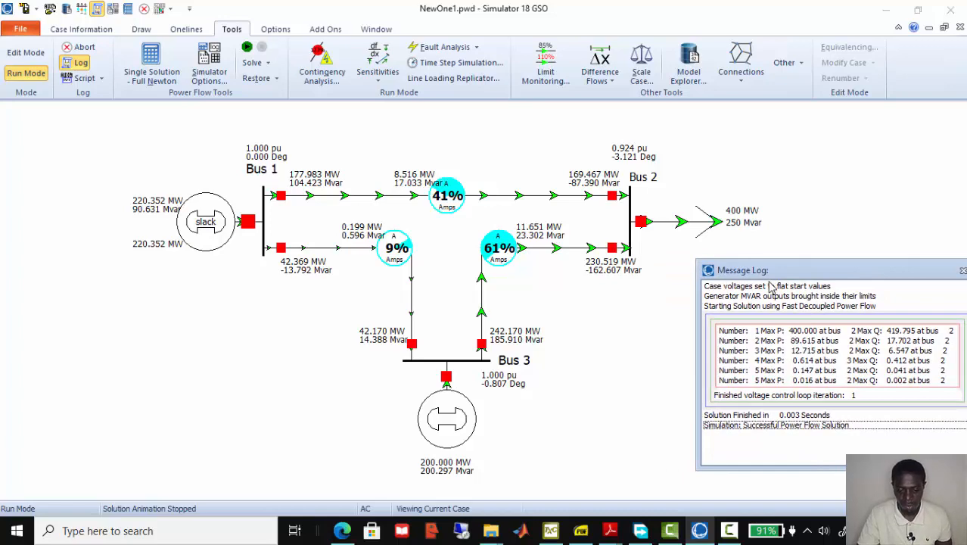
- Run the continuous power flow simulation, pause it and bring the whole message log into view
left_click(246, 50)
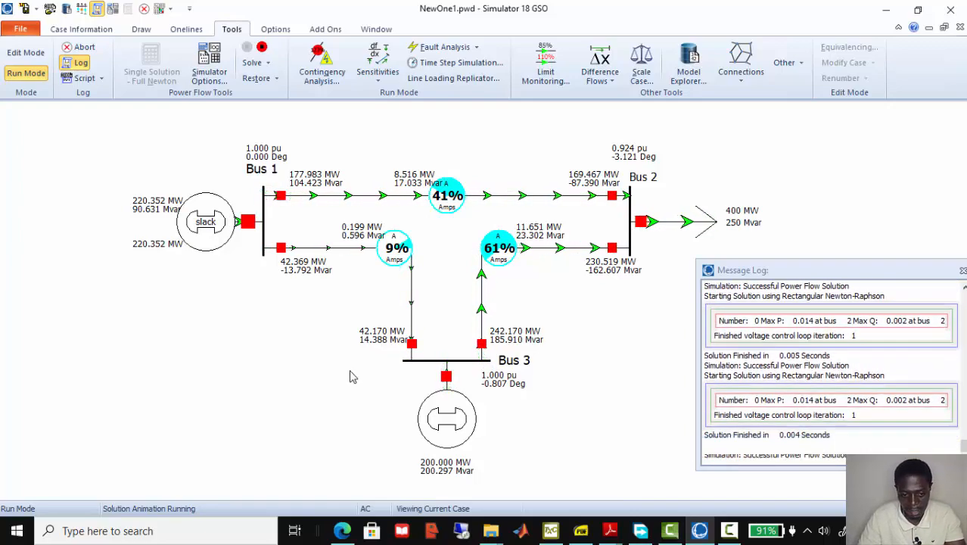
left_click(262, 46)
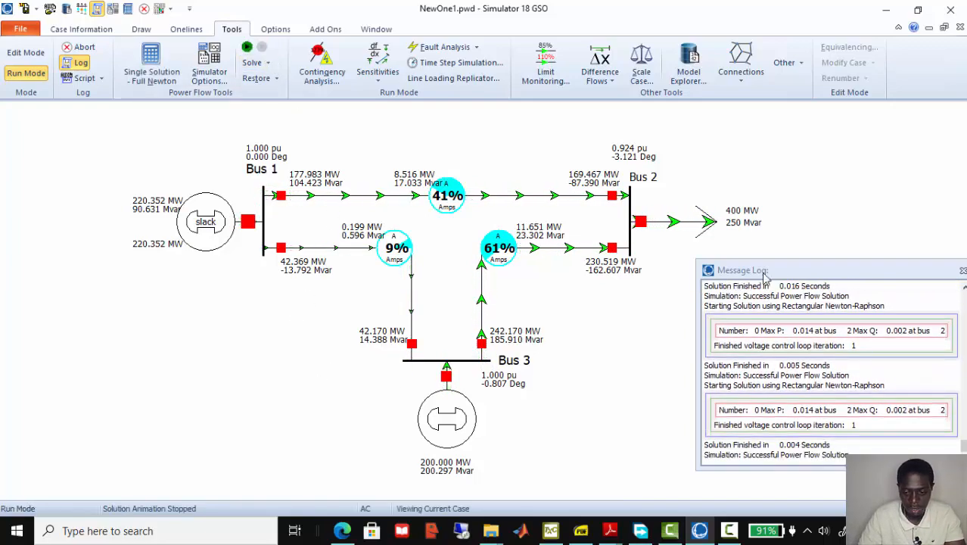
left_click_drag(795, 277, 738, 203)
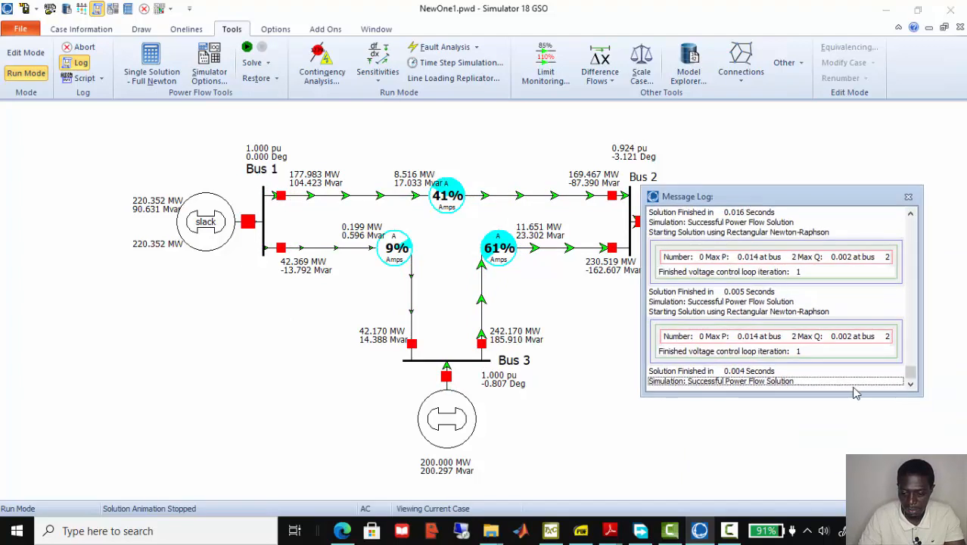
- Clear the message log, move it below the Bus 2 load, and run and pause the simulation again
right_click(873, 295)
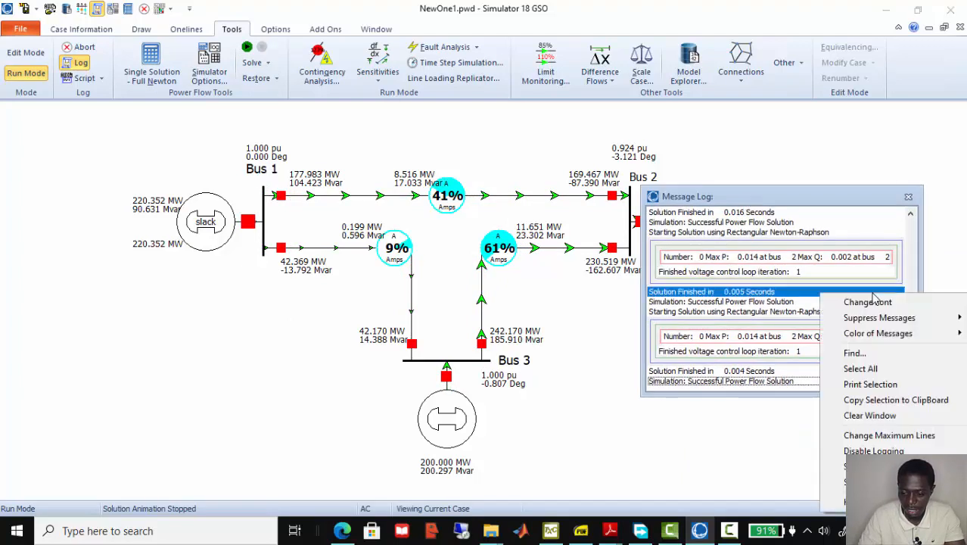
left_click(872, 416)
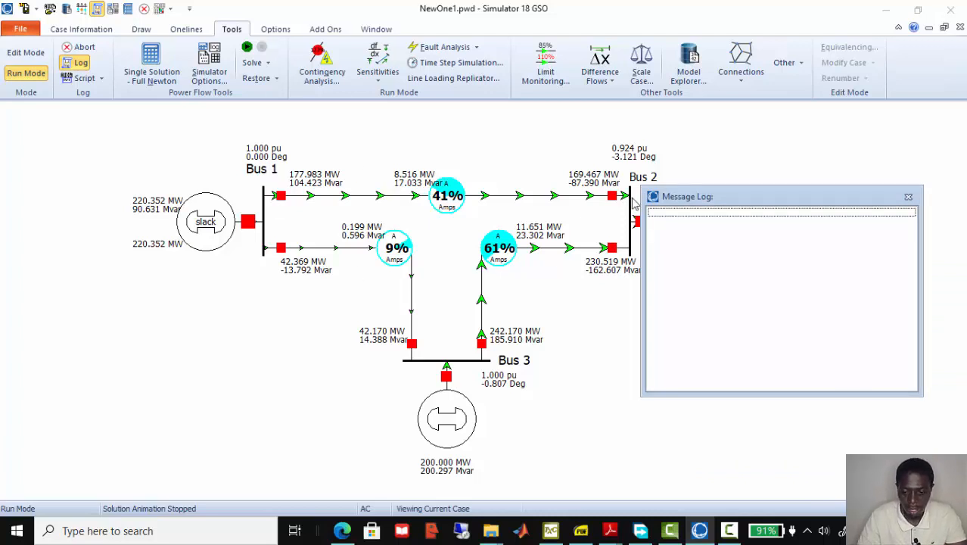
left_click_drag(726, 200, 747, 306)
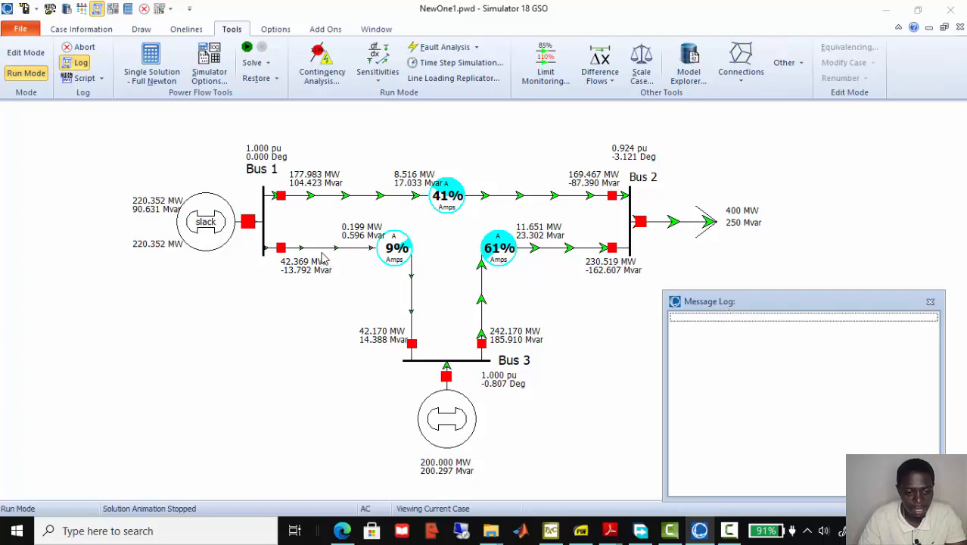
left_click(247, 49)
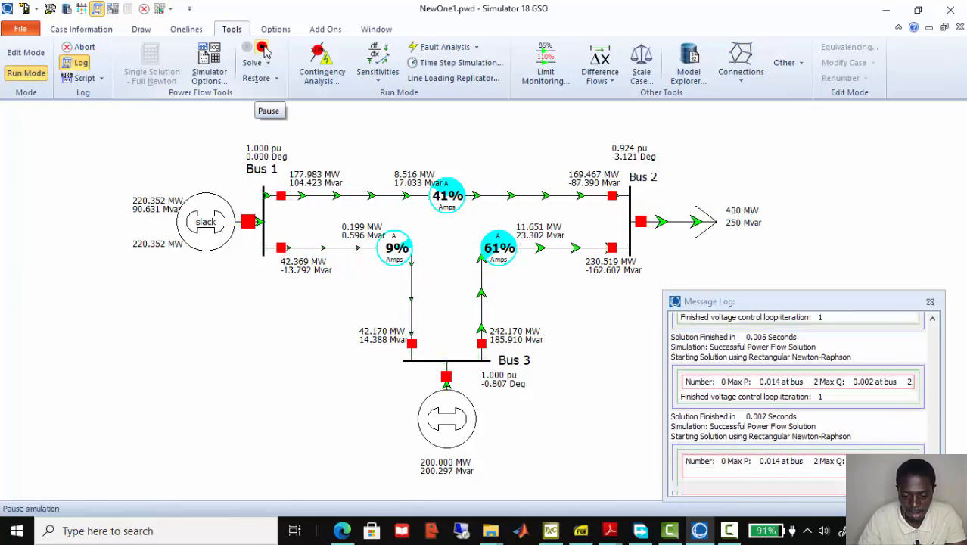
left_click(261, 49)
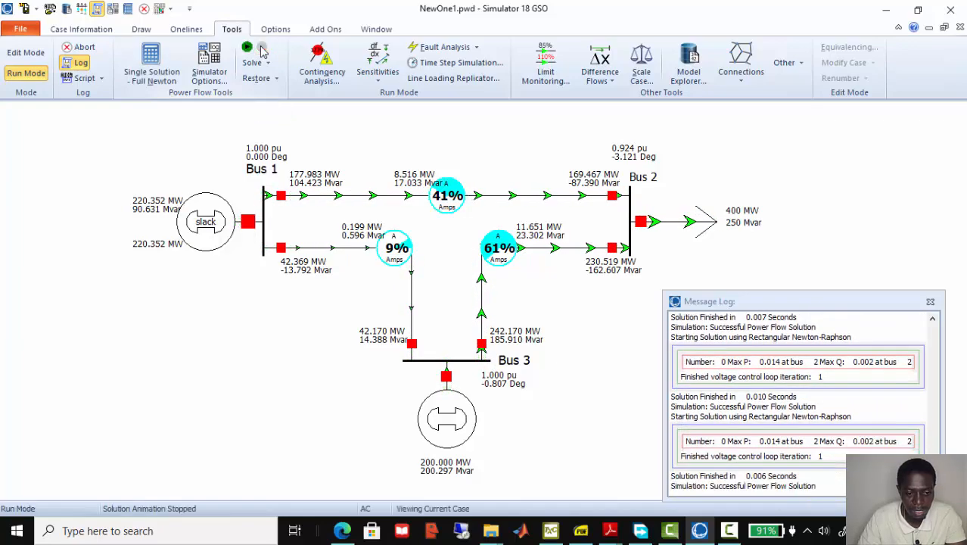